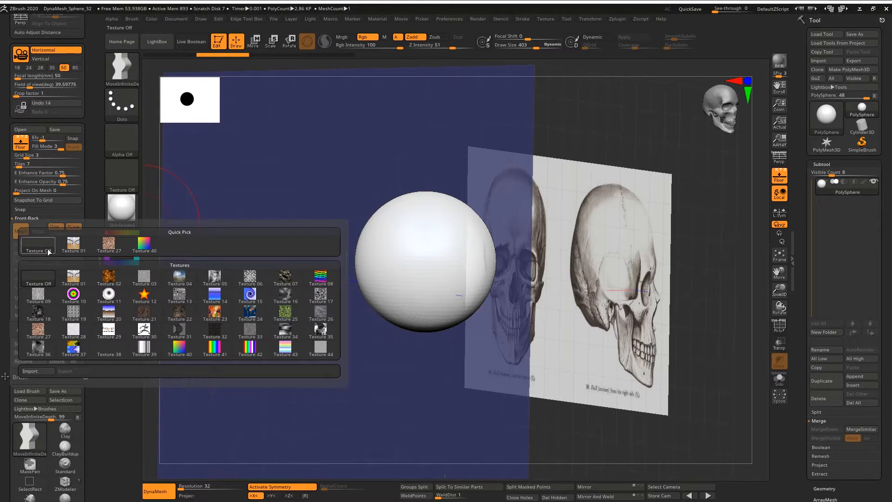
Step: Import the skull_ref_01 image as the front-back reference map on the floor grid and open the left-right grid settings
mouse_move(34, 303)
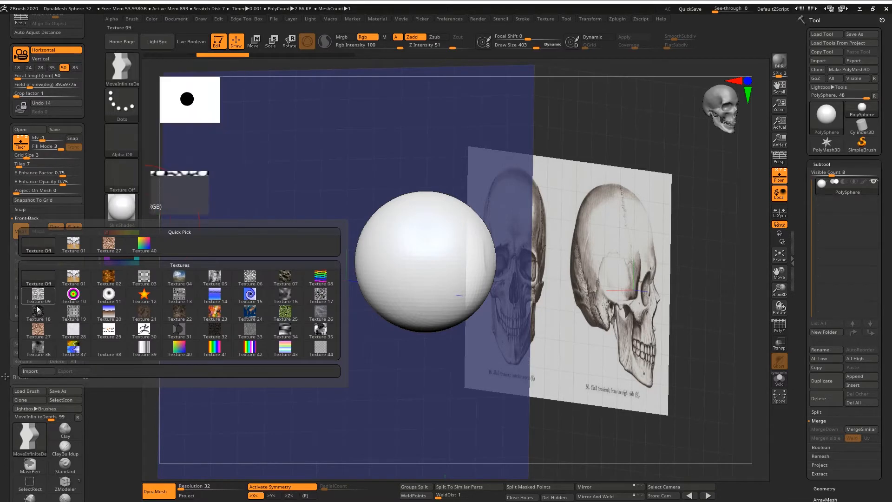
left_click(43, 372)
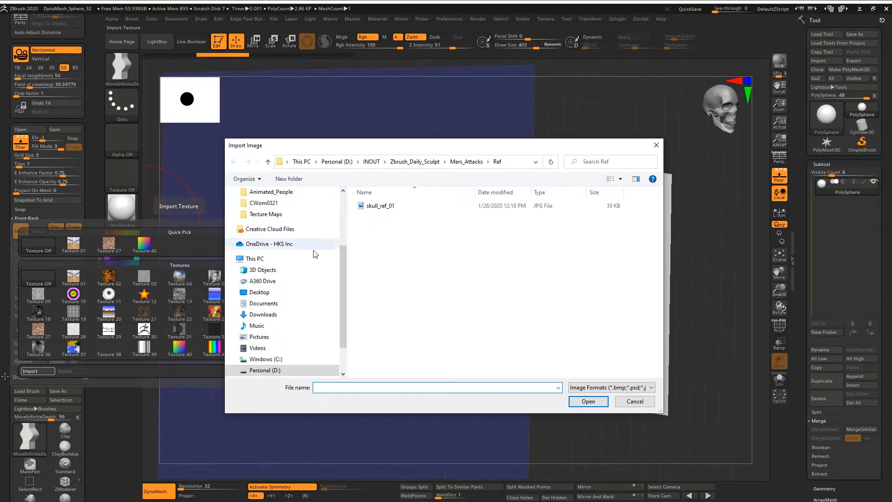
left_click(378, 205)
left_click(571, 402)
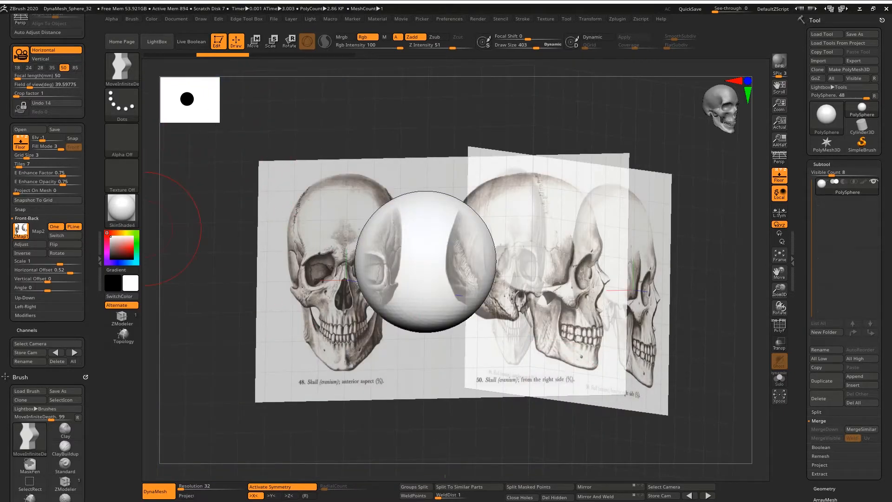
left_click_drag(302, 233, 321, 104)
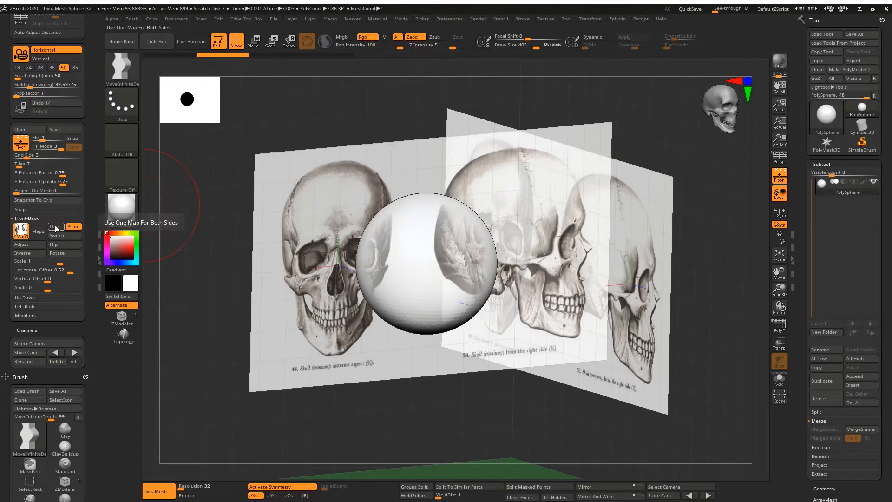
left_click(55, 227)
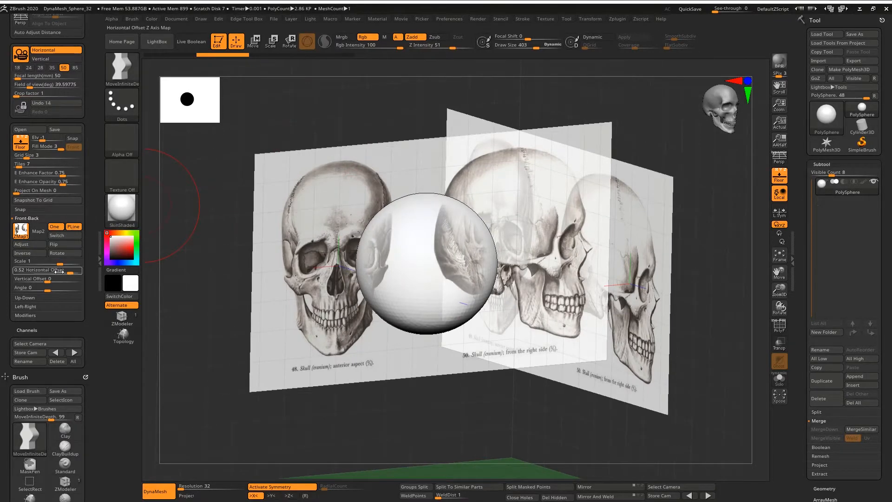
left_click(51, 305)
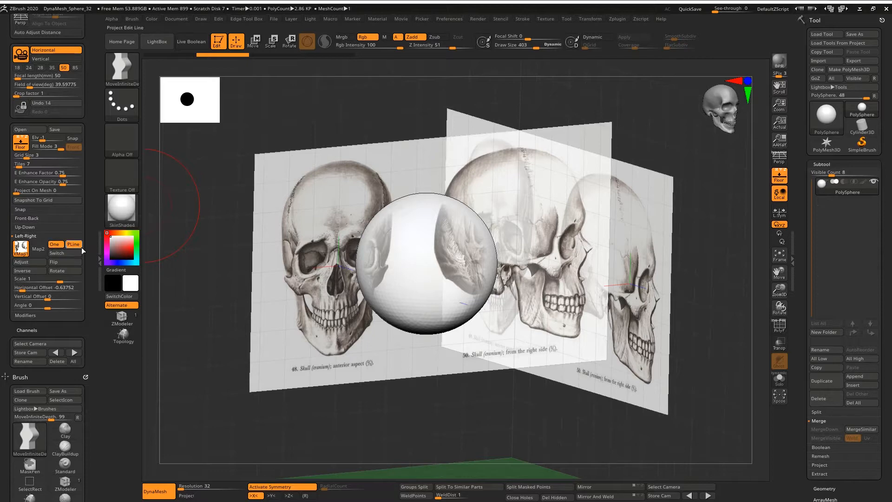
Step: Reshape the sphere in side view with the MoveInfiniteDepth brush to follow the cranium outline of the reference
left_click_drag(404, 139, 357, 147, "shift")
left_click_drag(391, 207, 387, 199)
left_click_drag(356, 227, 345, 215)
right_click_drag(360, 236, 403, 209, "shift")
left_click_drag(385, 211, 402, 205)
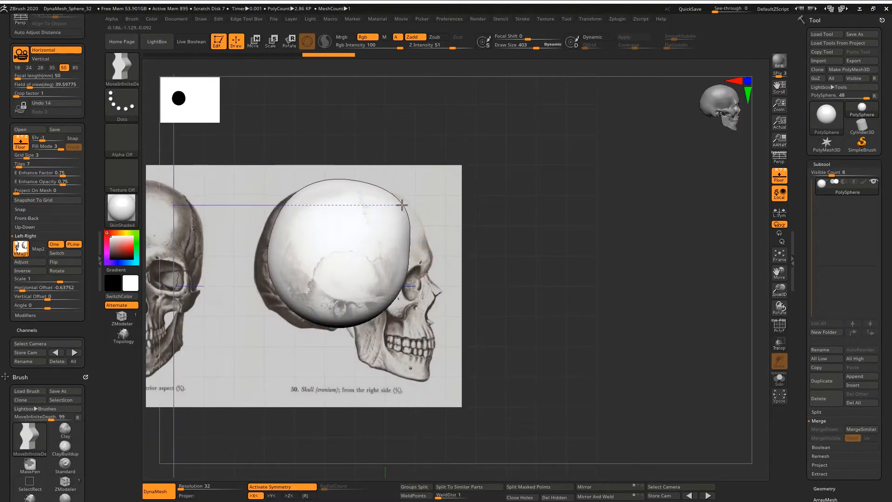
left_click_drag(409, 239, 428, 263)
left_click_drag(416, 233, 419, 230)
left_click_drag(409, 220, 413, 216)
left_click_drag(277, 225, 269, 220)
Step: Shape the back and underside of the cranium to the side reference, using draw size 140 for the skull base
right_click_drag(302, 247, 336, 213, "alt")
left_click_drag(297, 239, 287, 243)
mouse_move(308, 262)
left_mouse_down()
mouse_move(293, 267)
mouse_move(344, 295)
mouse_move(370, 290)
left_mouse_up()
mouse_move(352, 292)
left_mouse_down()
mouse_move(369, 255)
mouse_move(378, 257)
mouse_move(381, 278)
mouse_move(384, 271)
left_mouse_up()
left_click_drag(382, 275, 379, 286, "shift")
key("space")
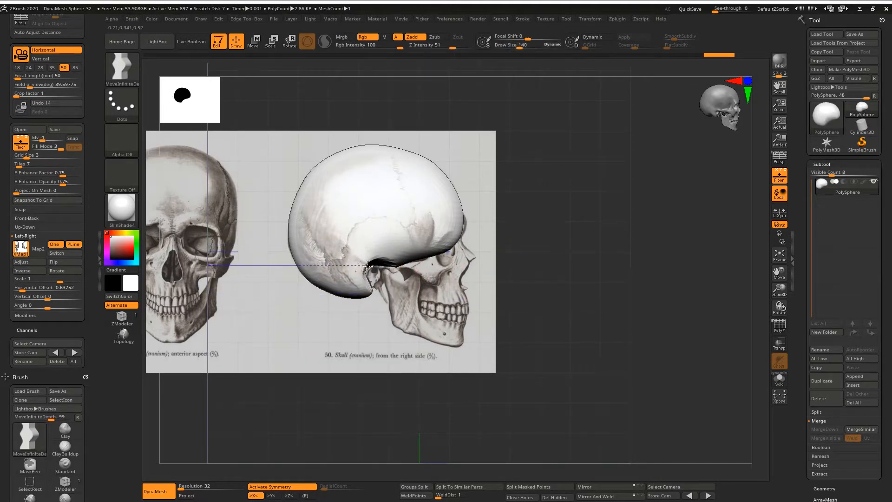
left_click_drag(394, 264, 394, 263)
left_click_drag(393, 265, 430, 264, "shift")
Step: Pull the face down to the upper jaw and form the brow and nose profile, using draw sizes 348 and 237
key("space")
mouse_move(428, 263)
left_mouse_down()
mouse_move(442, 256)
mouse_move(451, 303)
mouse_move(428, 307)
left_mouse_up()
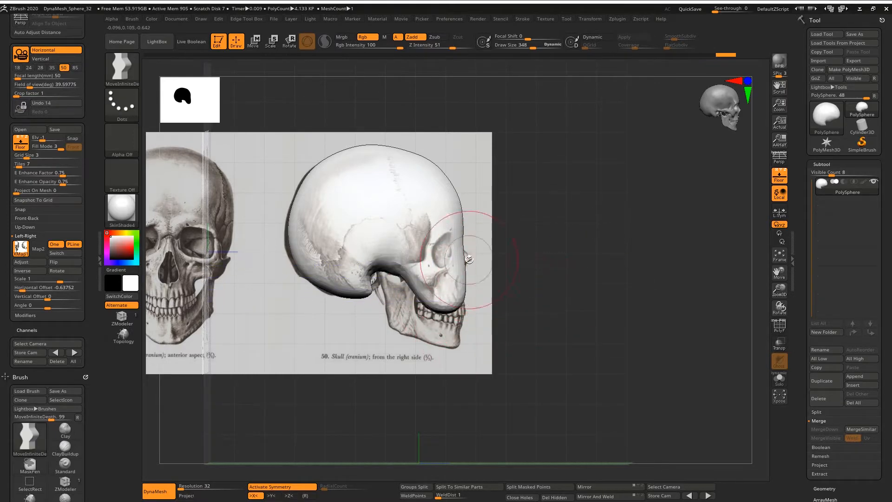
key("space")
mouse_move(470, 259)
left_mouse_down()
mouse_move(455, 262)
mouse_move(450, 287)
mouse_move(462, 306)
left_mouse_up()
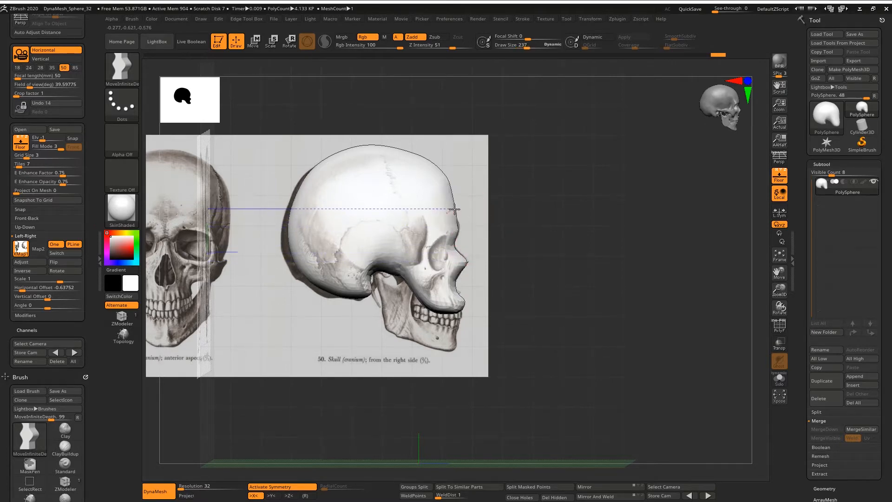
Step: Refine the forehead and crown contours against the reference, ending with draw size 384
left_click_drag(425, 171, 424, 173)
left_click_drag(444, 185, 440, 190)
mouse_move(405, 156)
left_mouse_down()
mouse_move(406, 165)
mouse_move(336, 157)
left_mouse_up()
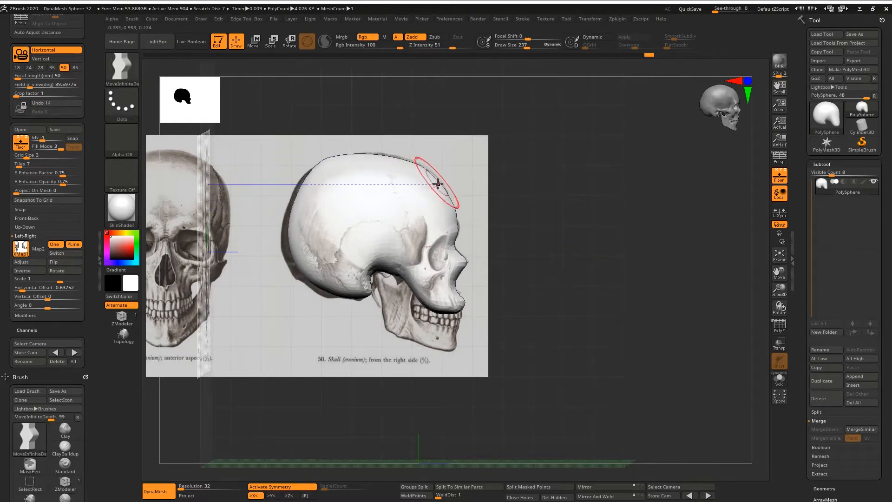
mouse_move(457, 179)
left_mouse_down("shift")
mouse_move(408, 180)
mouse_move(470, 133)
mouse_move(376, 148)
mouse_move(466, 10)
mouse_move(468, 125)
mouse_move(492, 208)
mouse_move(457, 165)
left_mouse_up("shift")
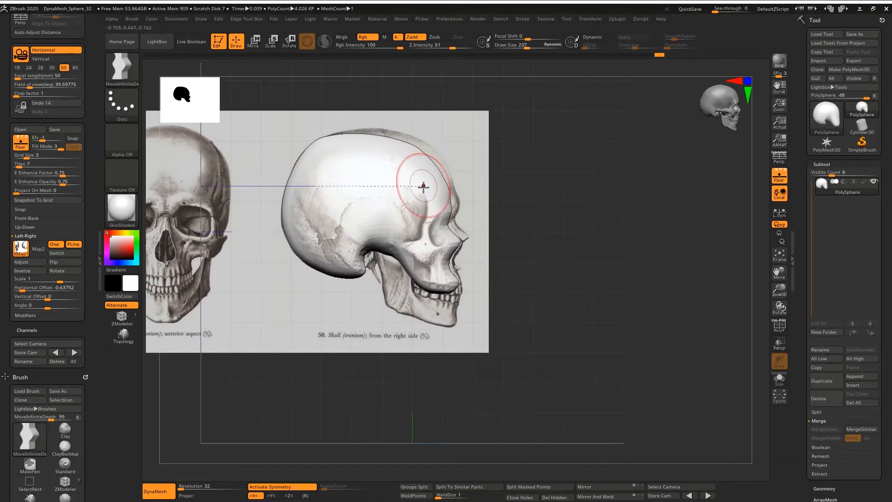
key("space")
left_click_drag(440, 193, 450, 194)
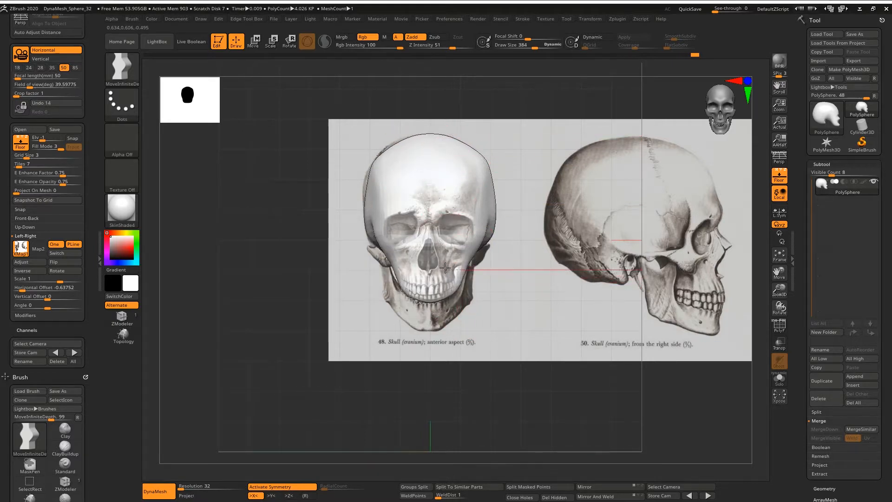
Step: Shape the cheekbones and upper jaw to the front reference, reducing the draw size to 146
mouse_move(445, 268)
left_mouse_down()
mouse_move(460, 254)
mouse_move(477, 256)
mouse_move(469, 279)
left_mouse_up()
key("space")
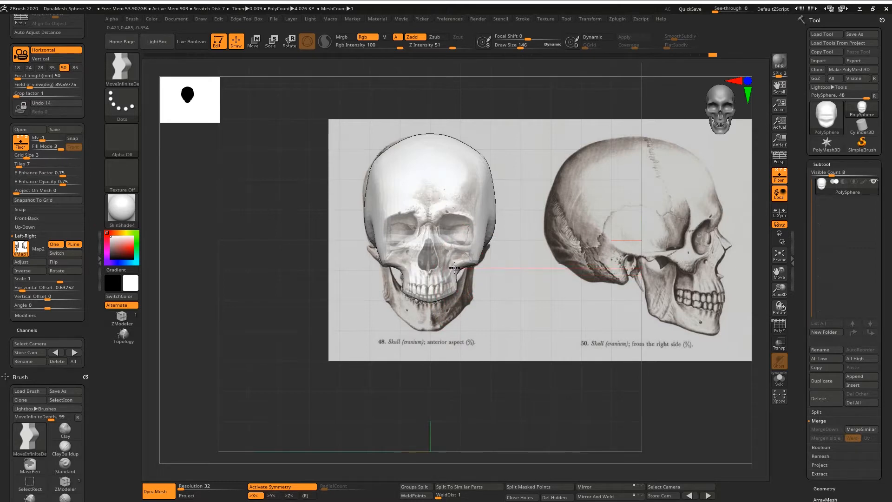
left_click_drag(473, 273, 501, 253, "shift")
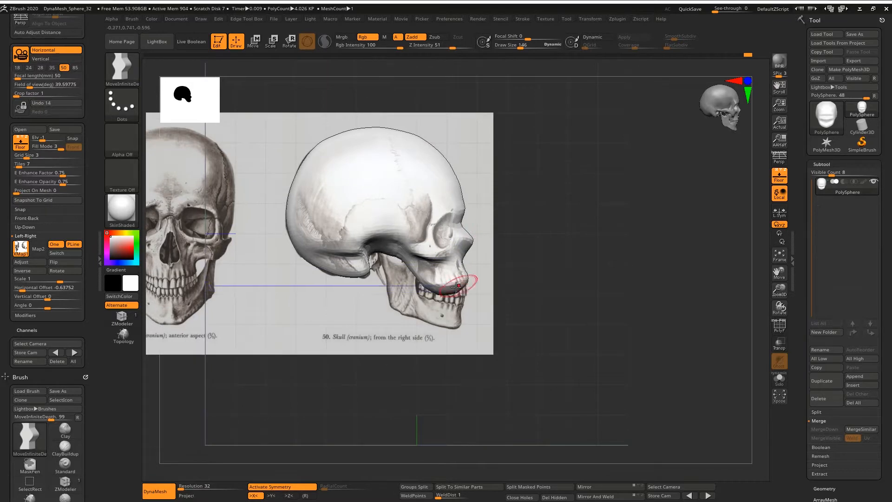
Step: Trim the underside of the upper jaw along the tooth line with the ClipCurve brush
left_click(122, 68, "ctrl+shift")
left_click(241, 116, "ctrl+shift")
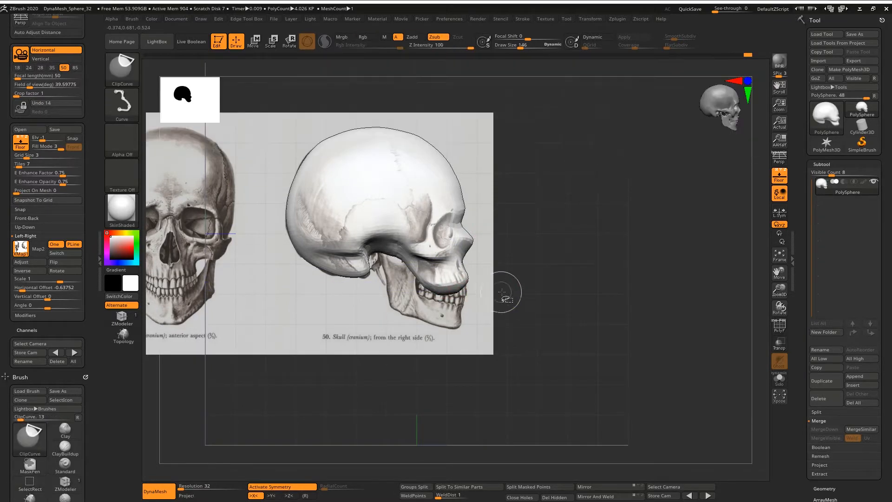
left_click_drag(502, 292, 395, 277, "ctrl+shift")
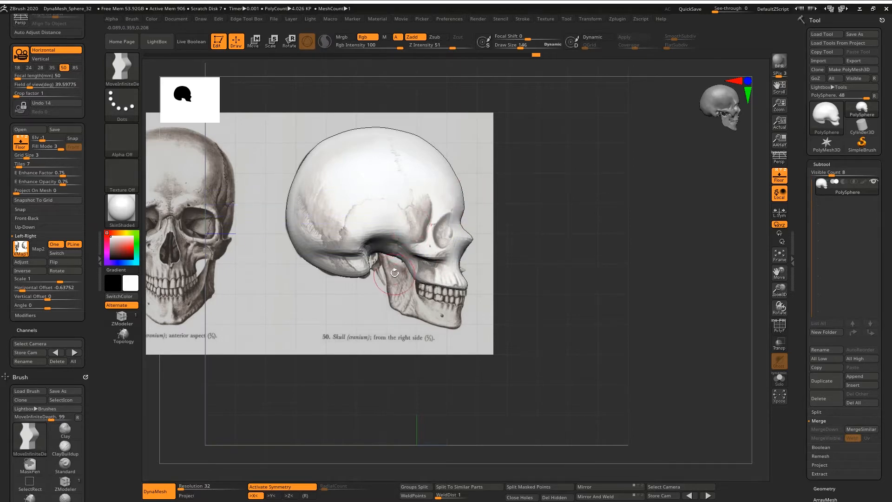
Step: Push up the arch beneath the temple to match the side reference and set the draw size to 208
key("space")
mouse_move(389, 269)
left_mouse_down()
mouse_move(399, 268)
mouse_move(365, 272)
left_mouse_up()
key("space")
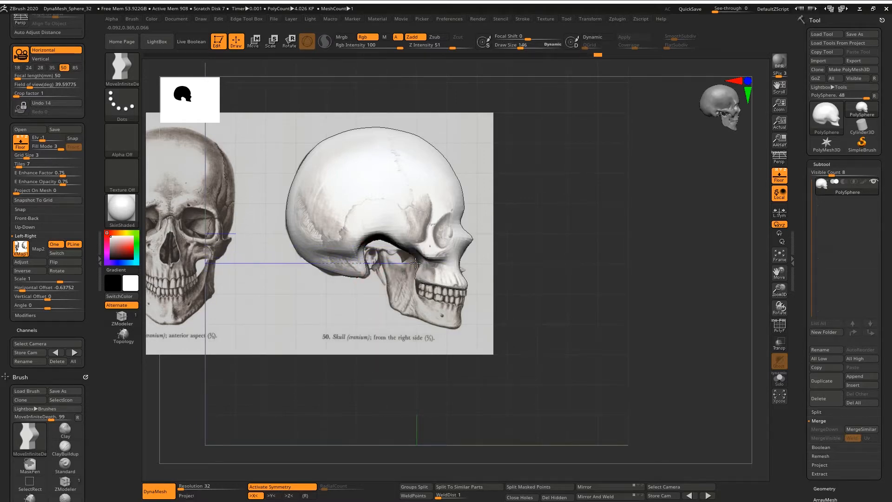
key("space")
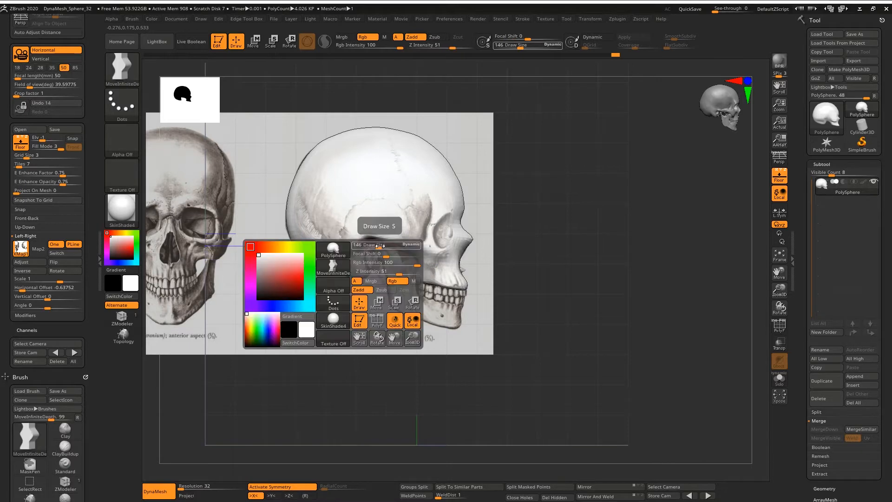
left_click_drag(379, 245, 389, 245)
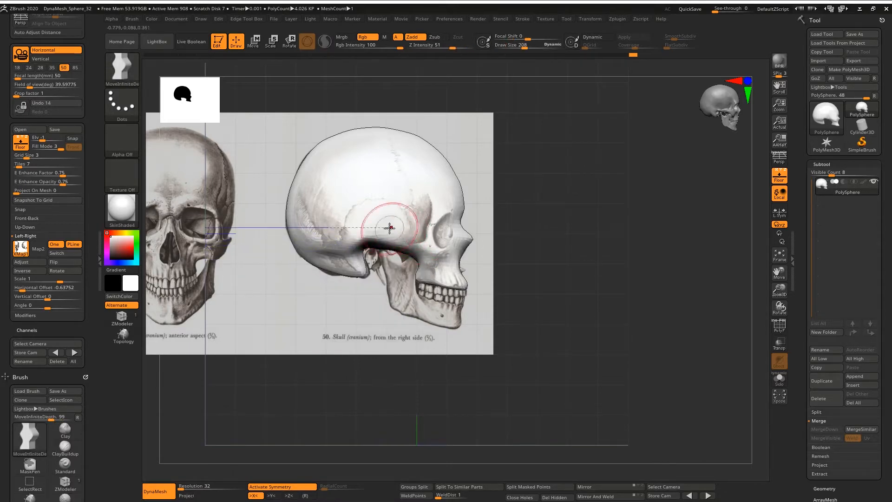
Step: Adjust the skull's crown, sides and upper jaw to match the front reference
mouse_move(508, 177)
left_mouse_down()
mouse_move(331, 203)
mouse_move(341, 174)
mouse_move(304, 207)
mouse_move(360, 219)
mouse_move(354, 185)
left_mouse_up()
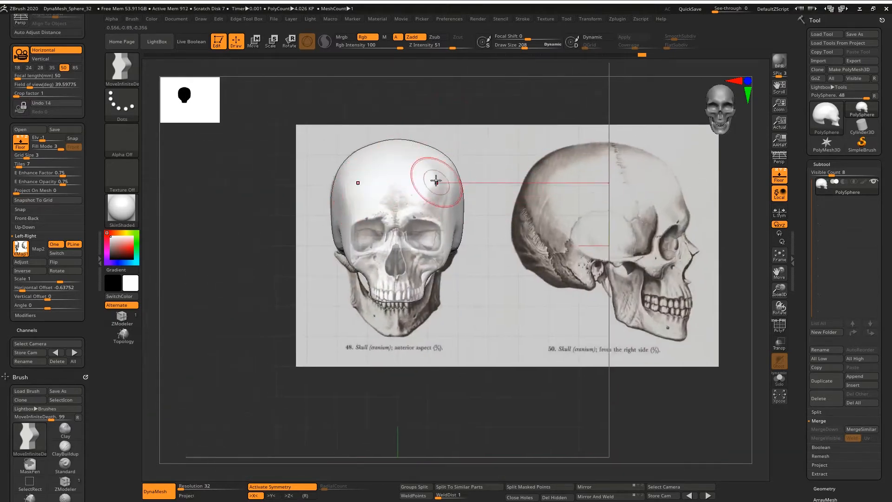
mouse_move(434, 179)
left_mouse_down()
mouse_move(443, 166)
mouse_move(455, 169)
mouse_move(438, 169)
mouse_move(436, 180)
left_mouse_up()
mouse_move(404, 263)
left_mouse_down("shift")
mouse_move(392, 258)
mouse_move(413, 264)
mouse_move(432, 255)
mouse_move(388, 282)
left_mouse_up("shift")
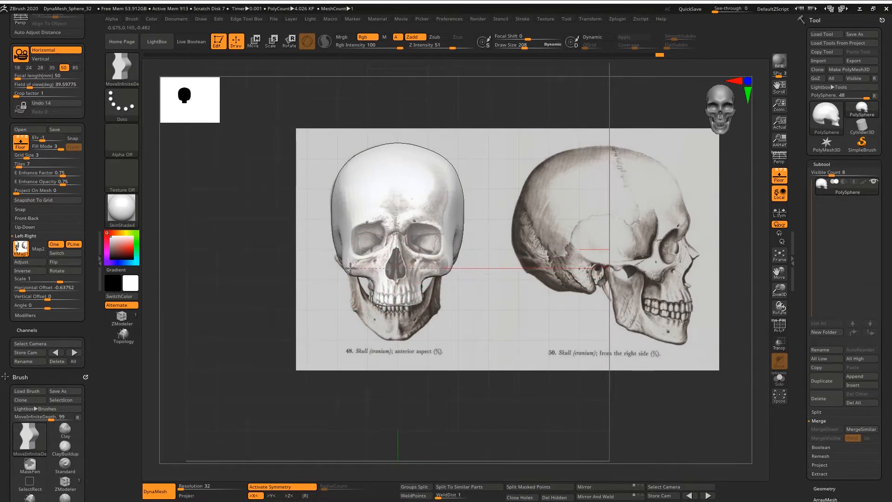
Step: Set the draw size to 54 and try to mask the eye sockets on the low-resolution mesh
mouse_move(351, 268)
right_mouse_down()
mouse_move(408, 278)
mouse_move(371, 270)
right_mouse_up()
right_click(380, 228)
left_click_drag(379, 229, 371, 229)
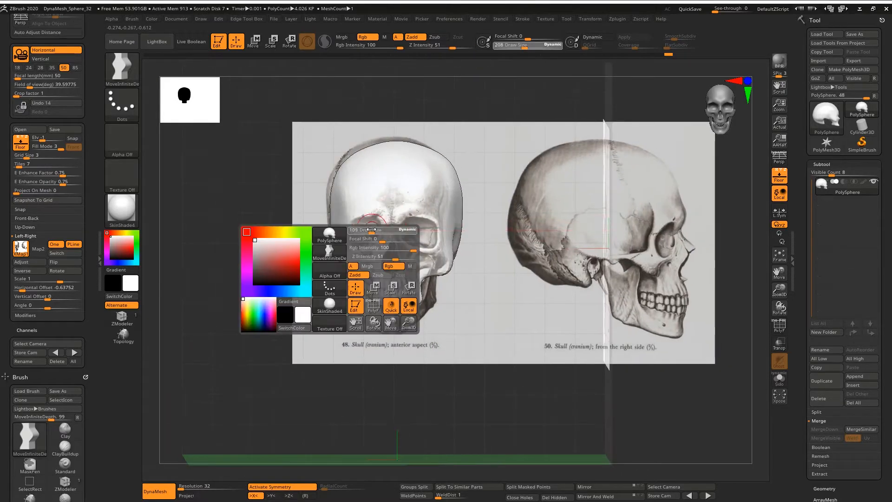
key("ctrl")
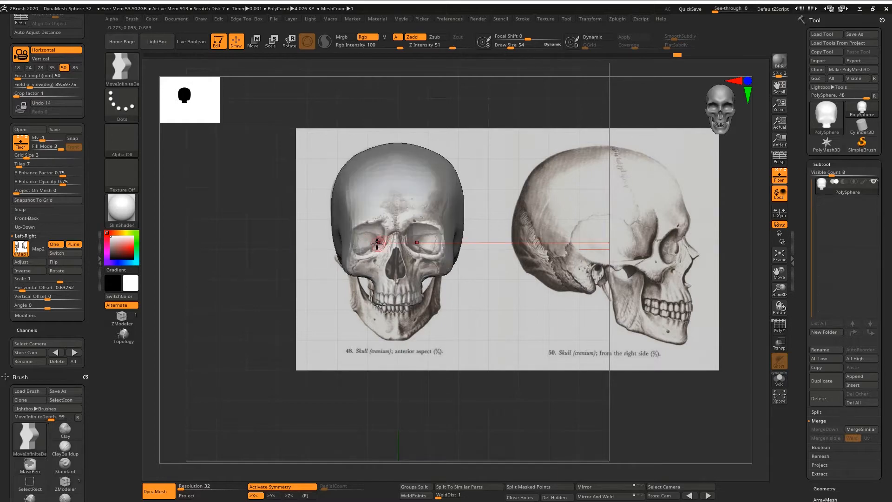
mouse_move(266, 266)
left_mouse_down()
mouse_move(353, 242)
mouse_move(281, 246)
left_mouse_up()
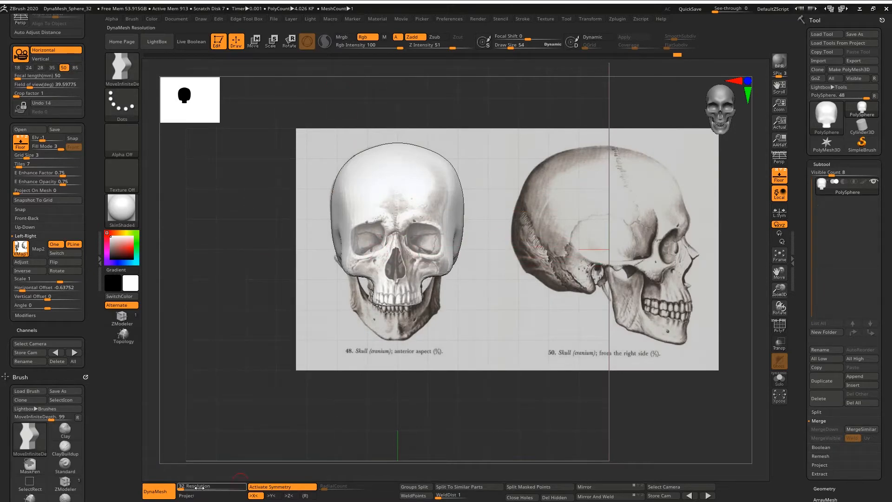
Step: Set the DynaMesh resolution to 256 and remesh the skull
left_click(218, 485)
type("256")
key("Return")
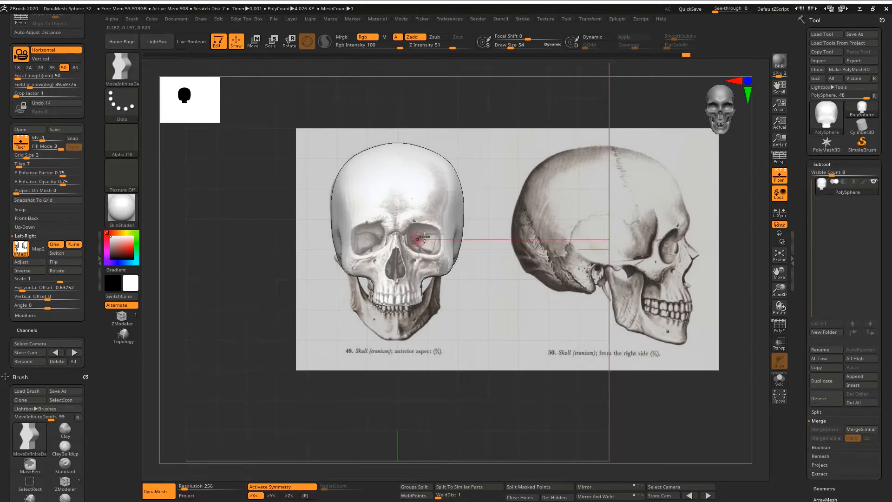
left_click_drag(444, 88, 457, 101, "ctrl")
left_click(458, 100, "ctrl")
Step: Paint a mask over both eye sockets with the MaskPen brush and invert it
mouse_move(413, 215)
right_mouse_down()
mouse_move(452, 261)
mouse_move(449, 237)
right_mouse_up()
key("ctrl+z")
right_click_drag(373, 235, 412, 264, "alt")
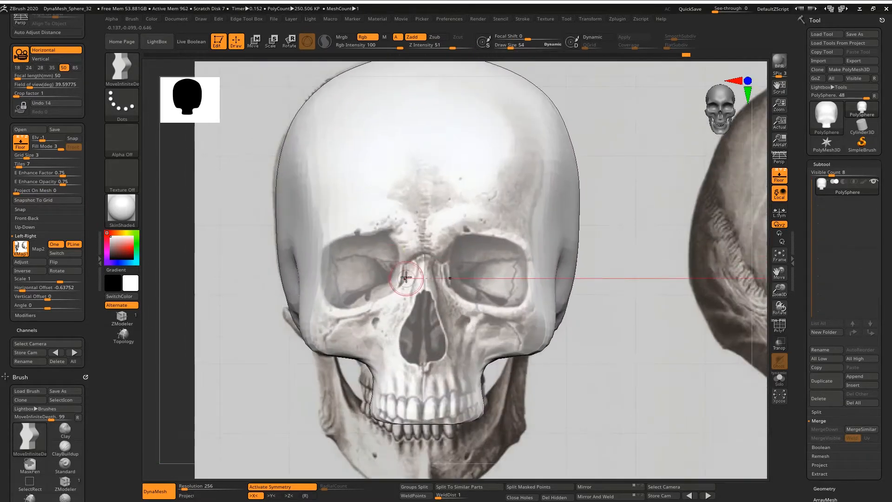
mouse_move(340, 257)
left_mouse_down("ctrl")
mouse_move(334, 279)
mouse_move(348, 297)
mouse_move(385, 284)
left_mouse_up("ctrl")
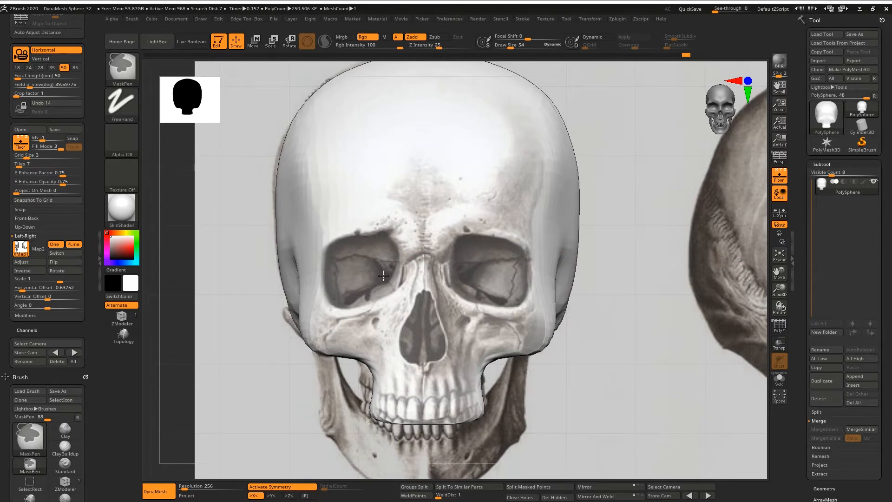
left_click(177, 256, "ctrl")
Step: Place the Move gizmo on the unmasked eye sockets and push them back into the skull
right_click_drag(223, 256, 406, 242)
key("w")
left_click(358, 261, "alt")
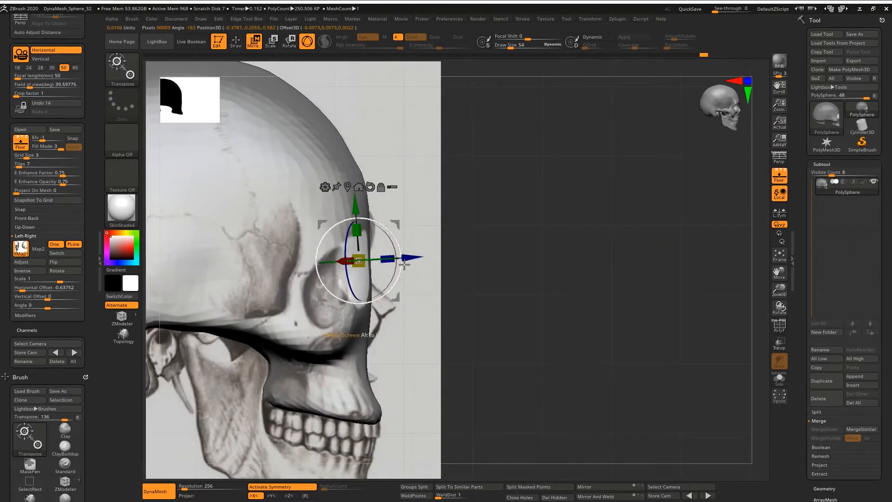
left_click(370, 186, "alt")
left_click_drag(413, 260, 384, 260)
Step: Fine-tune the position and size of the recessed eye sockets with the gizmo to fit the reference
right_click_drag(404, 257, 358, 221, "shift")
left_click_drag(320, 245, 319, 256)
left_click_drag(264, 246, 258, 246)
left_click_drag(320, 242, 320, 240)
left_click_drag(353, 211, 341, 220)
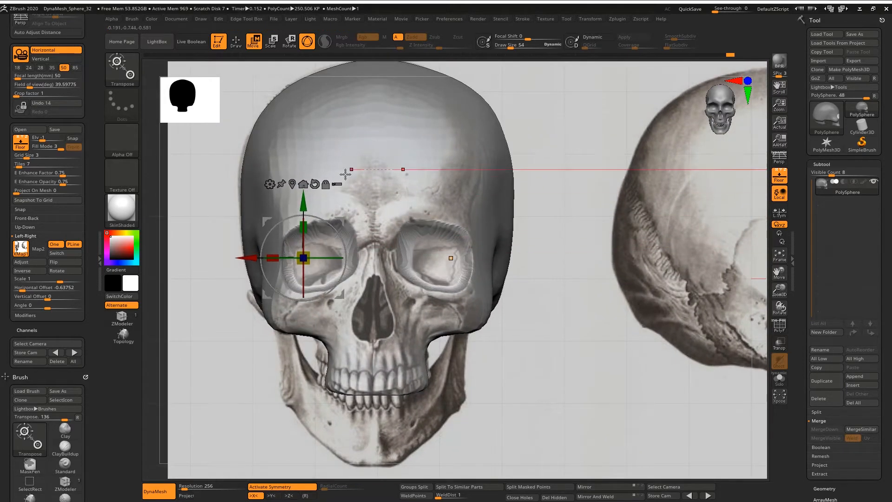
Step: Return to Draw mode, clear the mask and remesh the skull with DynaMesh
right_click_drag(265, 209, 251, 194, "ctrl")
key("q")
mouse_move(207, 200)
left_mouse_down()
mouse_move(349, 215)
mouse_move(322, 225)
left_mouse_up()
Step: Set the draw size to 17 and mask the nasal opening with the MaskPen brush
mouse_move(342, 209)
right_mouse_down()
mouse_move(395, 198)
mouse_move(331, 175)
mouse_move(346, 240)
right_mouse_up()
key("space")
left_click_drag(361, 238, 354, 239)
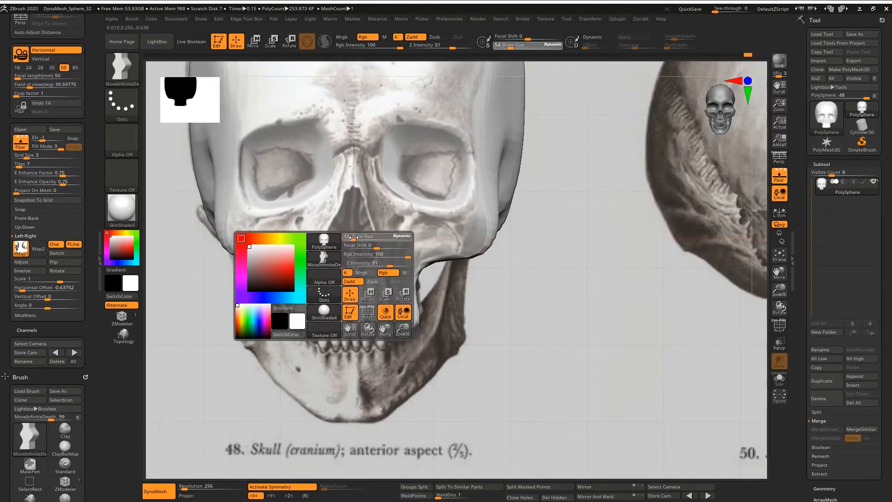
key("ctrl")
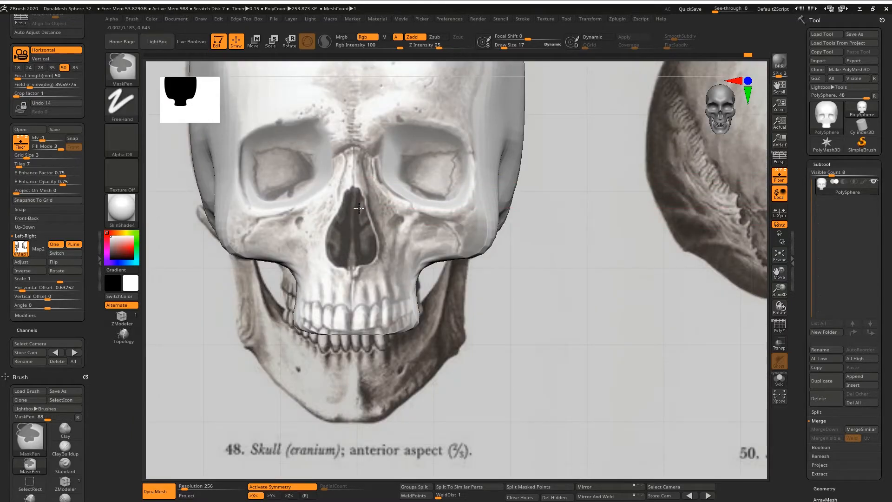
left_click_drag(377, 269, 377, 253, "ctrl")
Step: Invert the mask, place the Move gizmo on the nasal opening and push it into the skull
mouse_move(378, 252)
right_mouse_down()
mouse_move(492, 223)
mouse_move(334, 186)
mouse_move(372, 205)
mouse_move(344, 179)
mouse_move(361, 211)
mouse_move(387, 203)
right_mouse_up()
key("w")
left_click(389, 271, "ctrl")
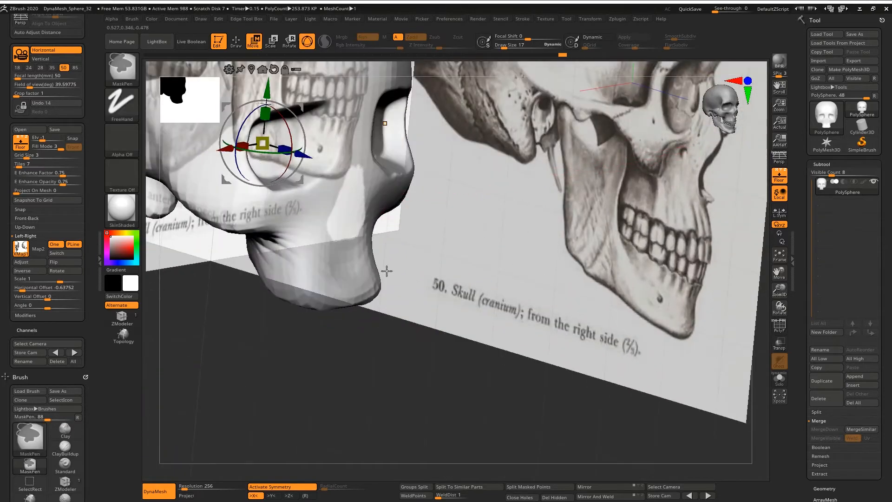
left_click(352, 204)
left_click_drag(384, 214, 354, 210)
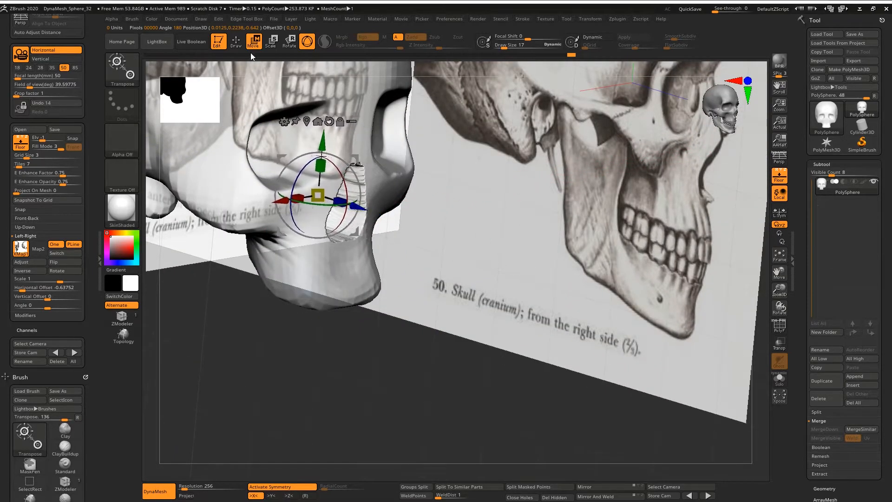
Step: Return to Draw mode with the MoveInfiniteDepth brush in front view and set the draw size to 135
left_click(236, 42)
mouse_move(387, 317)
left_mouse_down("ctrl")
mouse_move(392, 322)
mouse_move(369, 316)
mouse_move(364, 215)
left_mouse_up("ctrl")
key("w")
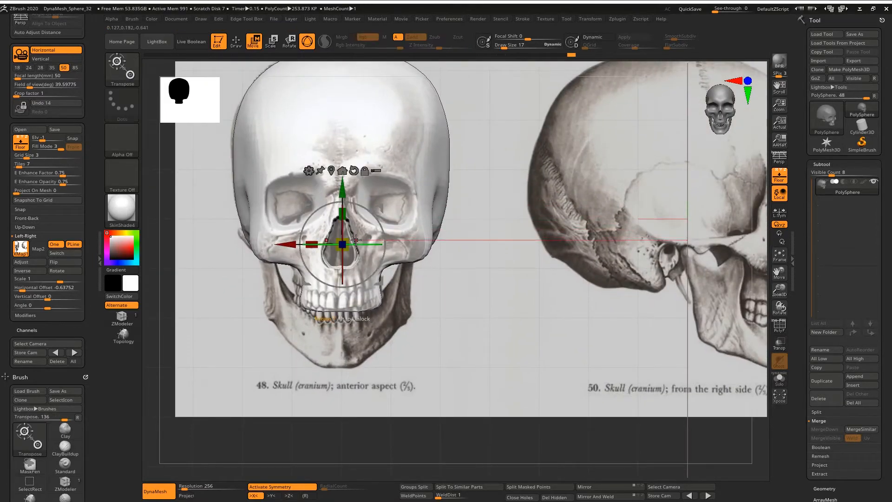
key("q")
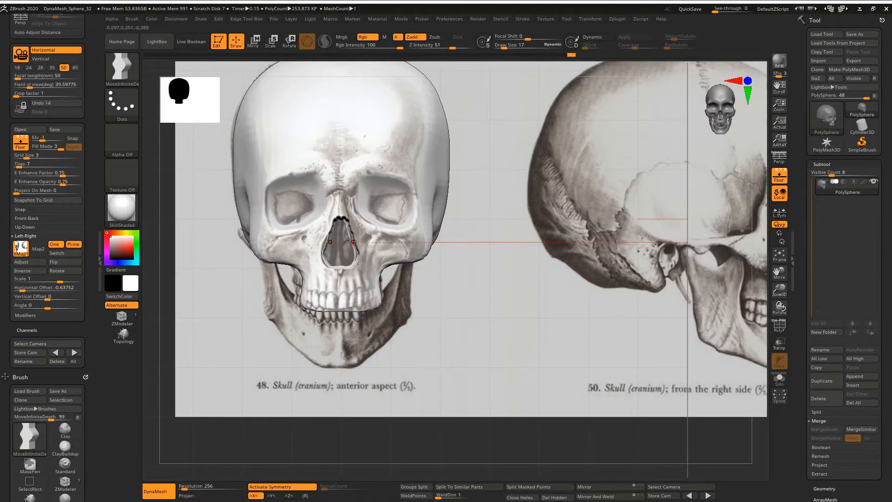
key("space")
left_click_drag(279, 292, 299, 282)
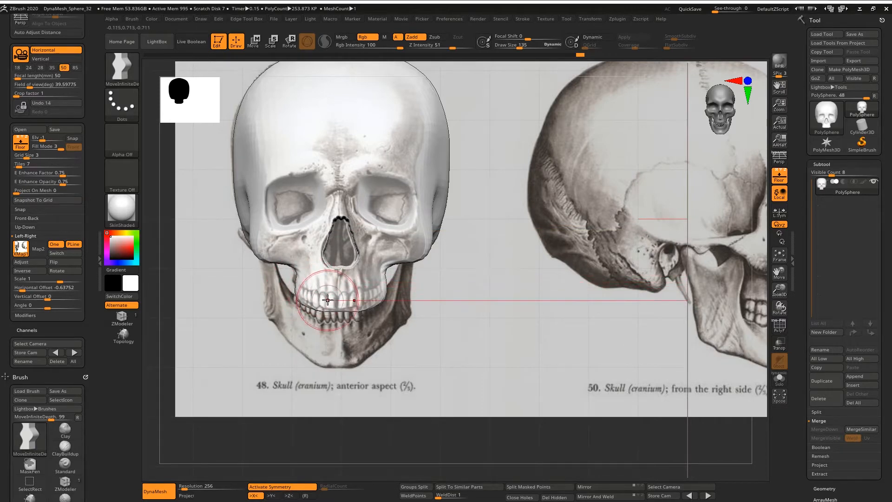
Step: Adjust the upper jaw's outline and the side rim of the eye socket to match the front and side references
mouse_move(335, 301)
right_mouse_down("shift")
mouse_move(355, 301)
mouse_move(343, 309)
right_mouse_up("shift")
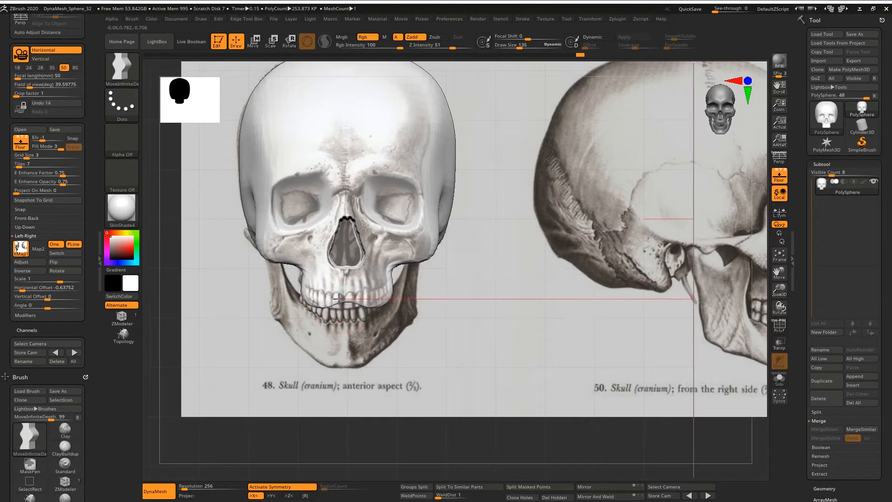
right_click_drag(352, 301, 367, 313)
left_click_drag(367, 314, 372, 264, "shift")
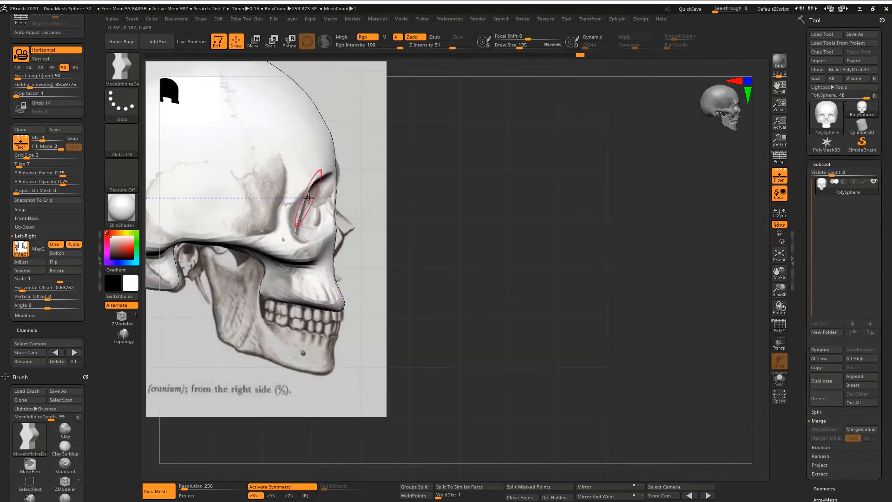
mouse_move(308, 197)
left_mouse_down()
mouse_move(362, 207)
mouse_move(312, 196)
left_mouse_up()
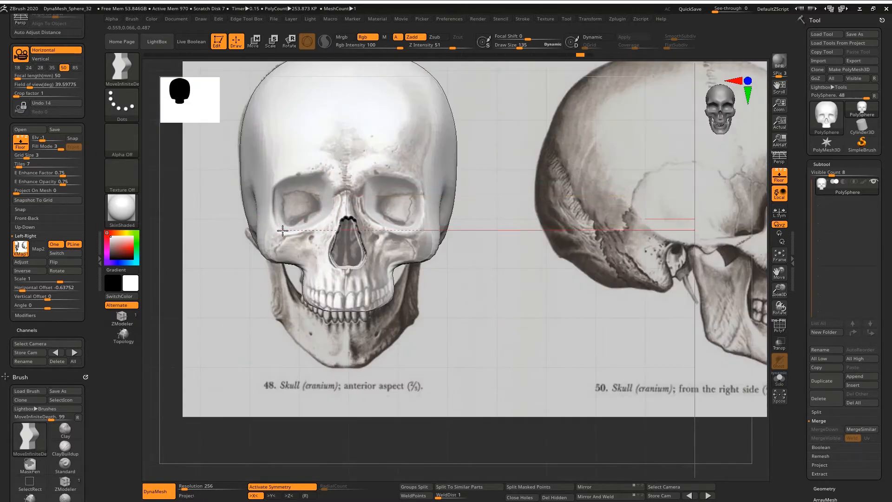
mouse_move(283, 230)
left_mouse_down("shift")
mouse_move(358, 225)
mouse_move(321, 197)
mouse_move(331, 176)
left_mouse_up("shift")
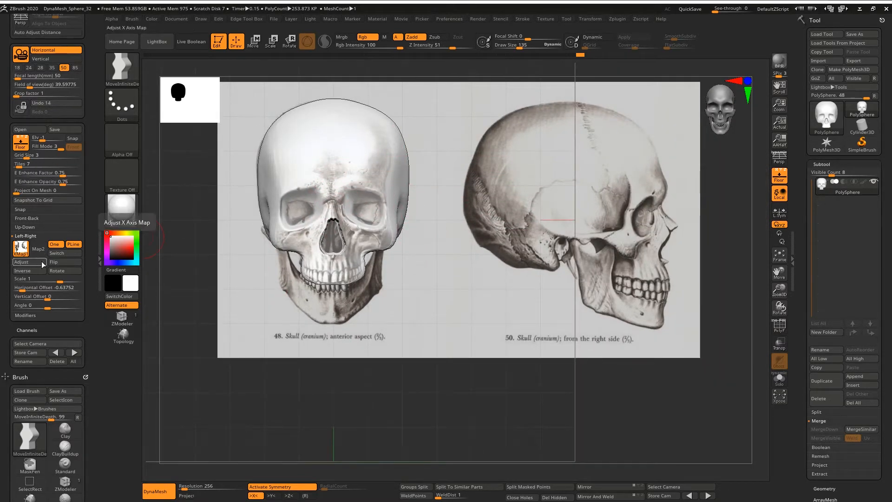
Step: Set the horizontal offset of the Front-Back reference image to 1
left_click_drag(27, 290, 54, 280)
left_click(27, 218)
type("0.0")
key("Return")
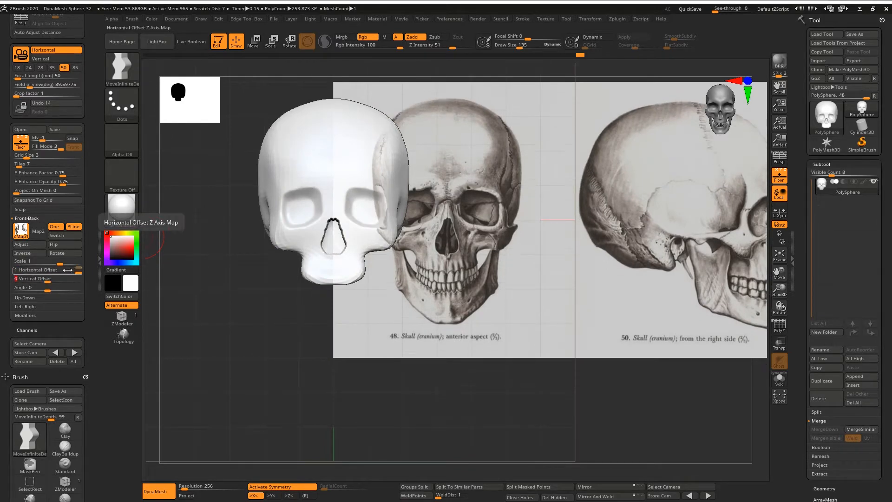
mouse_move(247, 289)
left_mouse_down()
mouse_move(283, 284)
mouse_move(248, 271)
mouse_move(253, 299)
left_mouse_up()
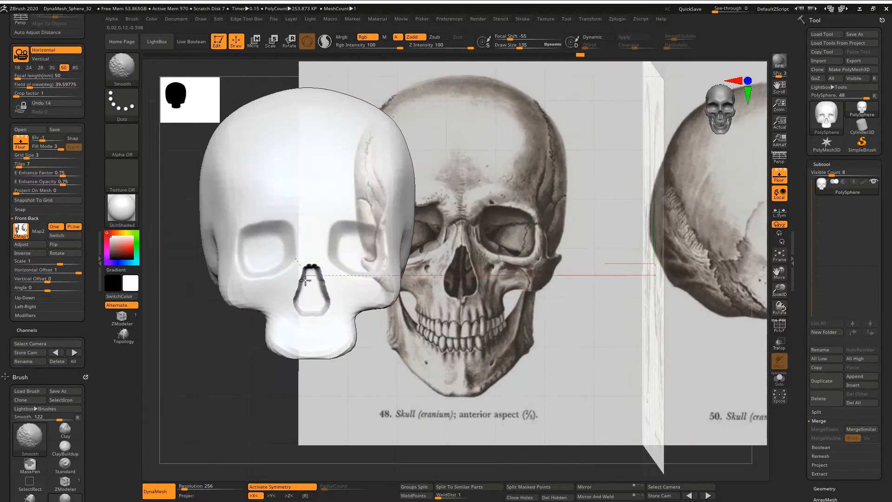
Step: Smooth the jagged rim of the nasal opening and remesh the skull with DynaMesh
left_click_drag(311, 270, 297, 307, "shift")
mouse_move(235, 302)
left_mouse_down()
mouse_move(277, 240)
mouse_move(249, 225)
mouse_move(260, 232)
mouse_move(283, 219)
left_mouse_up()
mouse_move(283, 218)
right_mouse_down("alt")
mouse_move(281, 209)
mouse_move(353, 227)
mouse_move(309, 220)
right_mouse_up("alt")
left_click_drag(265, 281, 269, 283)
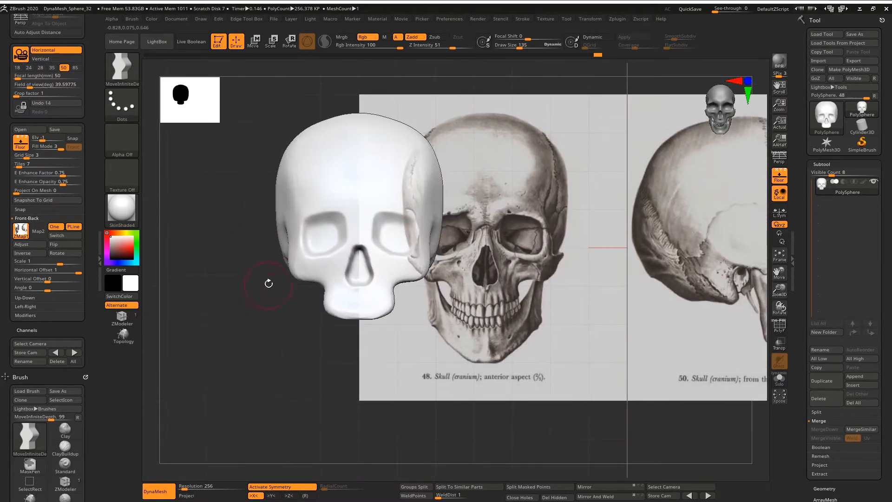
Step: Hide the floor grid with its reference images and pan the floating reference window to the side-view skull
left_click(779, 177)
mouse_move(508, 241)
left_mouse_down()
mouse_move(550, 257)
mouse_move(400, 270)
mouse_move(404, 284)
left_mouse_up()
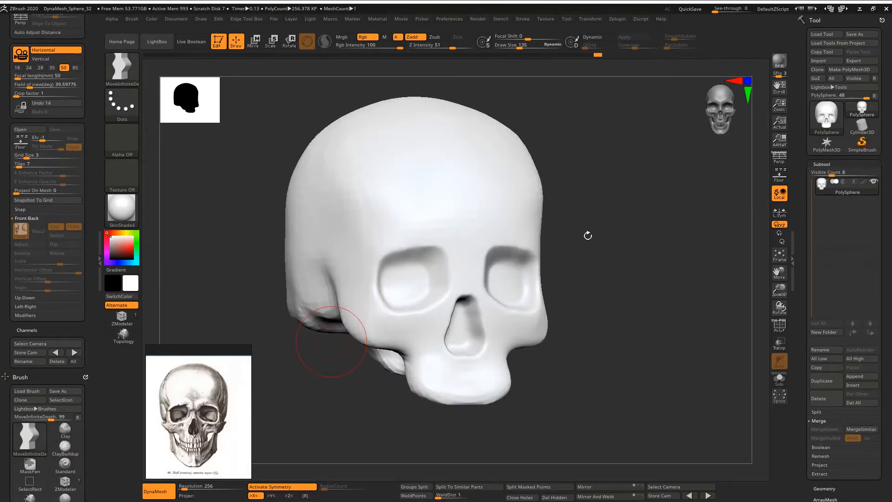
left_click_drag(588, 236, 659, 199)
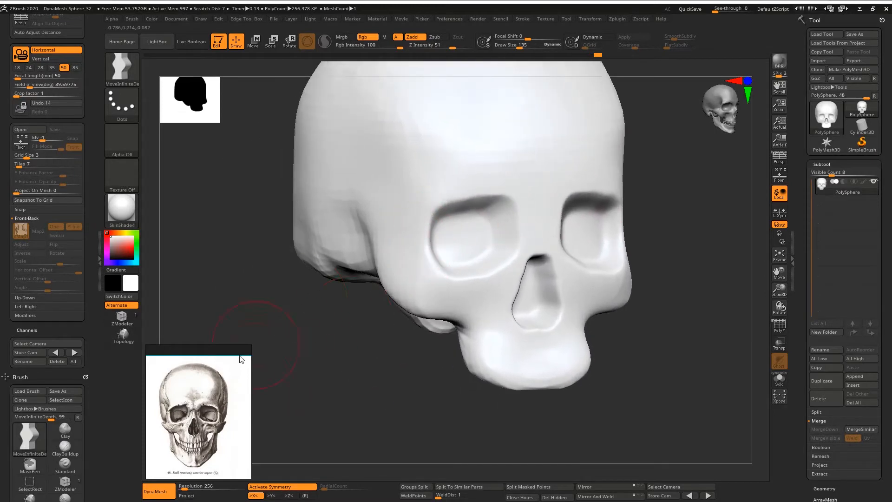
scroll(219, 390, "down", 4)
scroll(219, 395, "up", 1)
middle_click_drag(219, 396, 189, 395)
left_click_drag(650, 230, 699, 233)
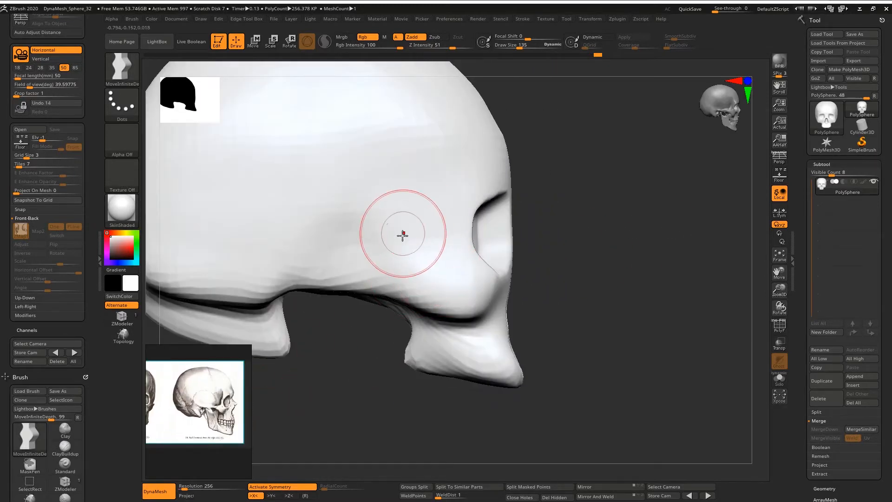
Step: Set the draw size to 36 and switch to the ClayBuildup brush, undoing the stray dent on the temple
key("space")
mouse_move(403, 233)
left_mouse_down()
mouse_move(391, 233)
mouse_move(404, 247)
left_mouse_up()
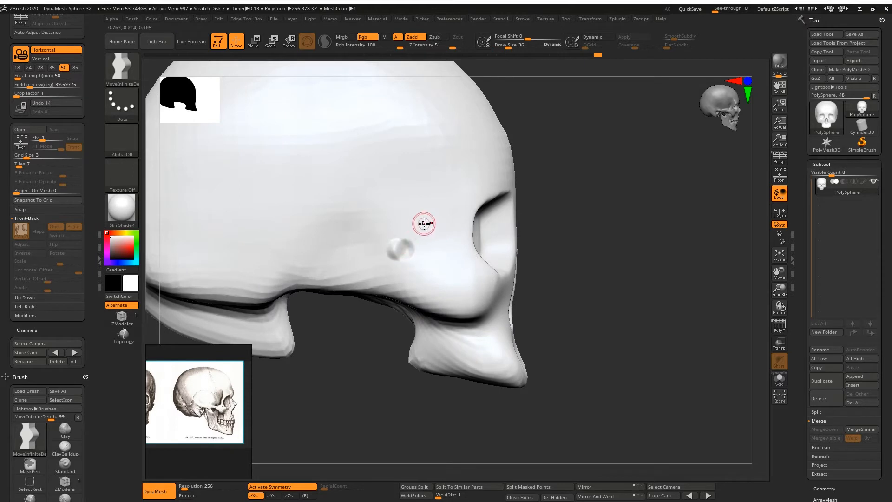
key("ctrl+z")
key("b")
key("c")
key("b")
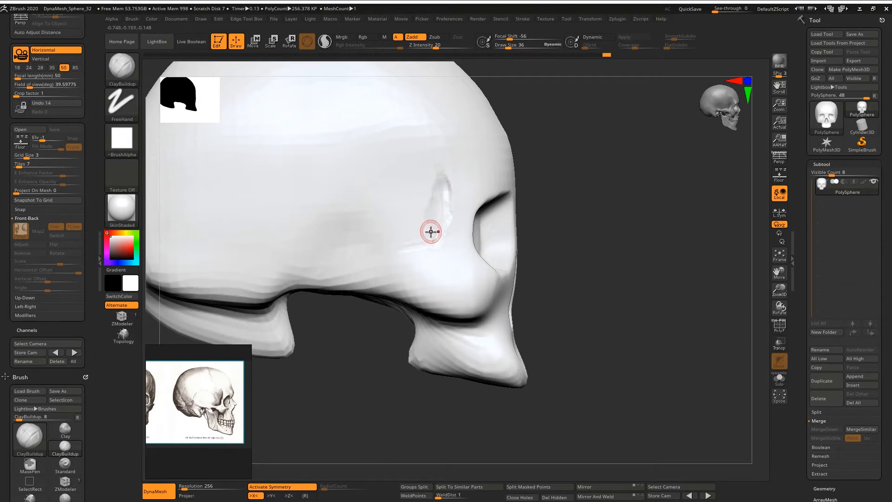
Step: Carve the temple hollow behind the eye socket with ClayBuildup at draw size 52 and smooth it
key("bracketright")
key("bracketright")
left_click_drag(412, 241, 419, 240)
left_click_drag(435, 173, 405, 226)
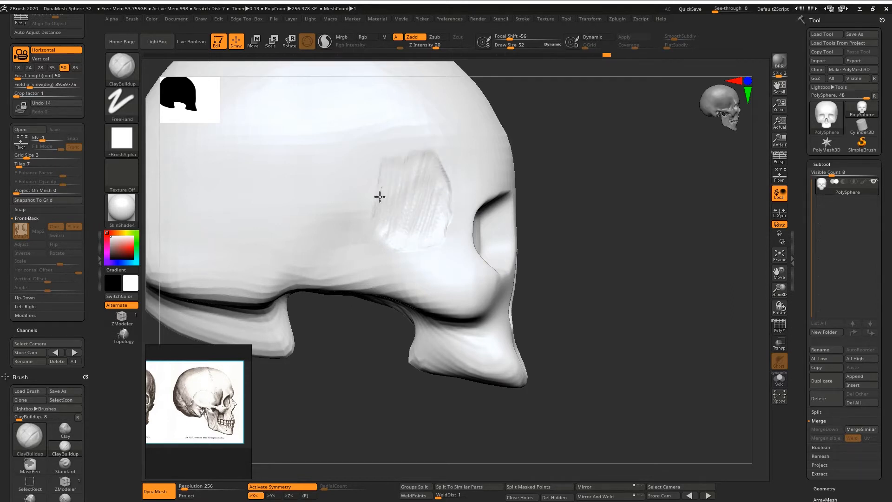
left_click_drag(380, 197, 375, 207)
mouse_move(441, 189)
right_mouse_down()
mouse_move(389, 187)
mouse_move(390, 160)
right_mouse_up()
left_click_drag(414, 166, 430, 209, "shift")
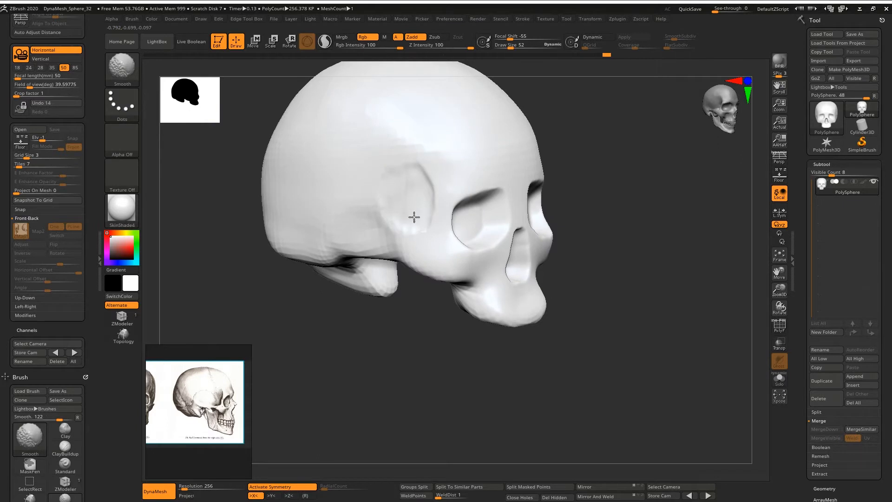
Step: Shape the zygomatic arch along the lower side edge of the skull with ClayBuildup strokes
mouse_move(406, 208)
right_mouse_down()
mouse_move(410, 229)
mouse_move(425, 211)
right_mouse_up()
mouse_move(425, 211)
right_mouse_down("ctrl")
mouse_move(426, 235)
mouse_move(423, 214)
right_mouse_up("ctrl")
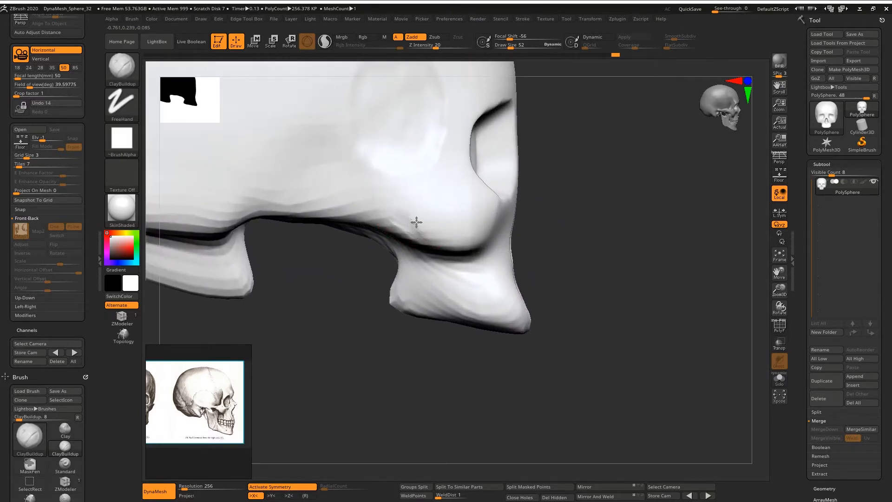
left_click_drag(394, 210, 385, 202)
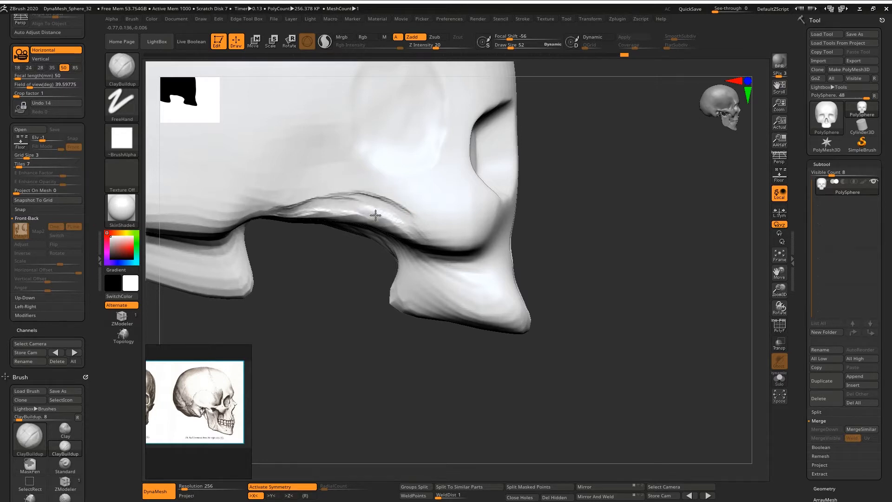
left_click_drag(417, 236, 342, 204)
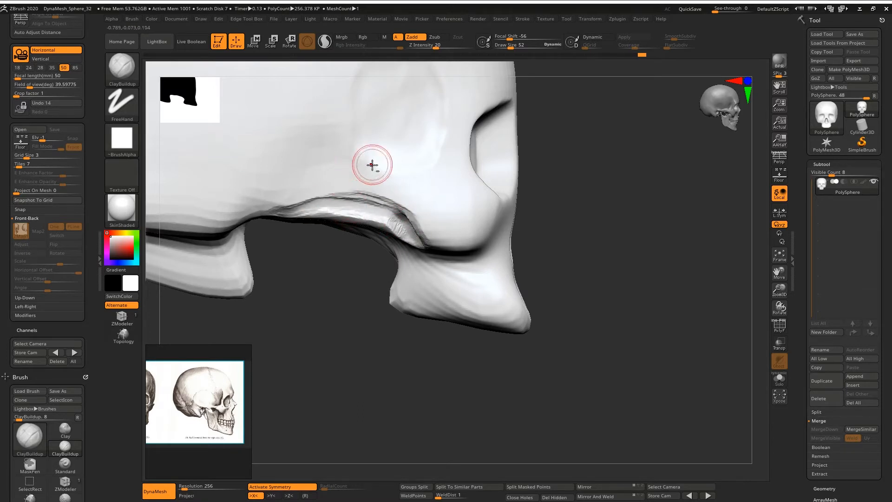
Step: Carve the lower temple above the zygomatic arch, then smooth the temple and arch at draw size 109
left_click_drag(373, 166, 362, 168, "alt")
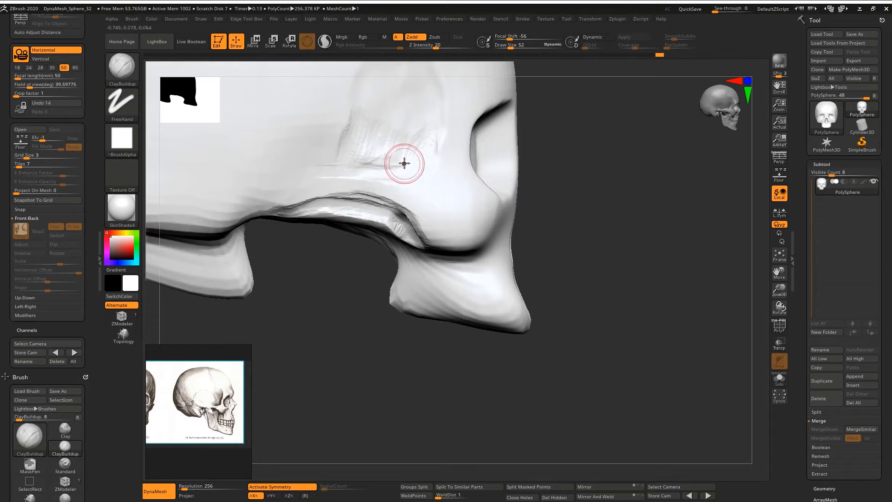
left_click_drag(404, 164, 360, 129, "shift")
mouse_move(401, 117)
right_mouse_down("ctrl")
mouse_move(363, 171)
mouse_move(391, 209)
right_mouse_up("ctrl")
key("space")
left_click(403, 241)
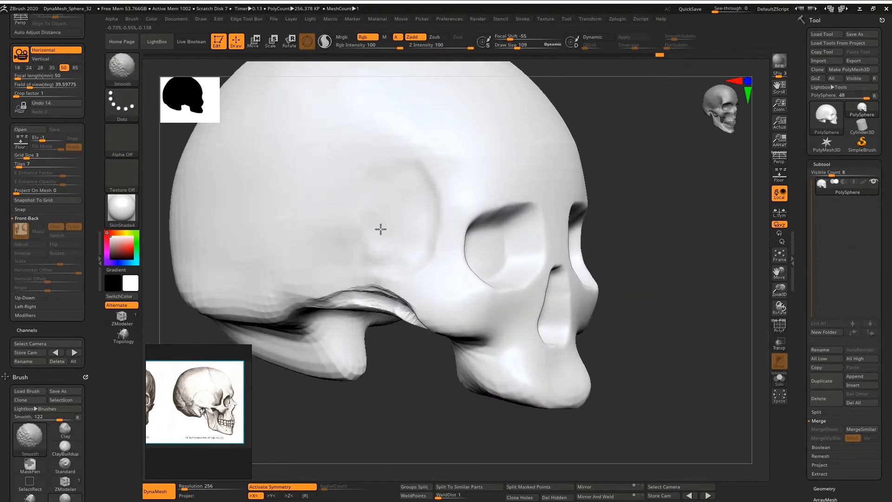
left_click_drag(380, 229, 340, 302, "shift")
Step: Refine the end of the zygomatic arch and the underside of the cheekbone with ClayBuildup strokes
right_click_drag(372, 302, 413, 316)
mouse_move(413, 316)
right_mouse_down("alt")
mouse_move(379, 185)
mouse_move(420, 246)
mouse_move(368, 194)
right_mouse_up("alt")
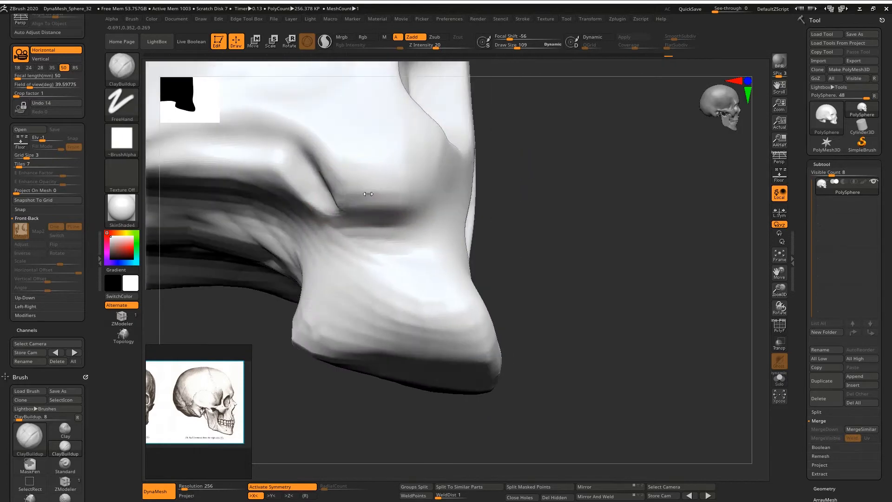
key("space")
left_click(325, 292)
mouse_move(312, 162)
left_mouse_down()
mouse_move(362, 249)
mouse_move(316, 201)
mouse_move(267, 173)
mouse_move(308, 181)
left_mouse_up()
mouse_move(299, 179)
right_mouse_down("alt")
mouse_move(398, 183)
mouse_move(376, 173)
right_mouse_up("alt")
mouse_move(389, 230)
left_mouse_down()
mouse_move(388, 191)
mouse_move(328, 156)
mouse_move(205, 191)
mouse_move(325, 186)
mouse_move(392, 246)
mouse_move(285, 168)
mouse_move(339, 161)
mouse_move(432, 200)
left_mouse_up()
mouse_move(446, 223)
right_mouse_down()
mouse_move(424, 233)
mouse_move(395, 162)
right_mouse_up()
Step: Set the draw size to 21 and resize the floating reference window to show both skull views
mouse_move(604, 223)
right_mouse_down()
mouse_move(505, 250)
mouse_move(482, 243)
mouse_move(410, 299)
mouse_move(398, 248)
right_mouse_up()
key("space")
left_click_drag(399, 248, 392, 249)
left_click_drag(251, 354, 284, 352)
middle_click_drag(212, 387, 257, 397)
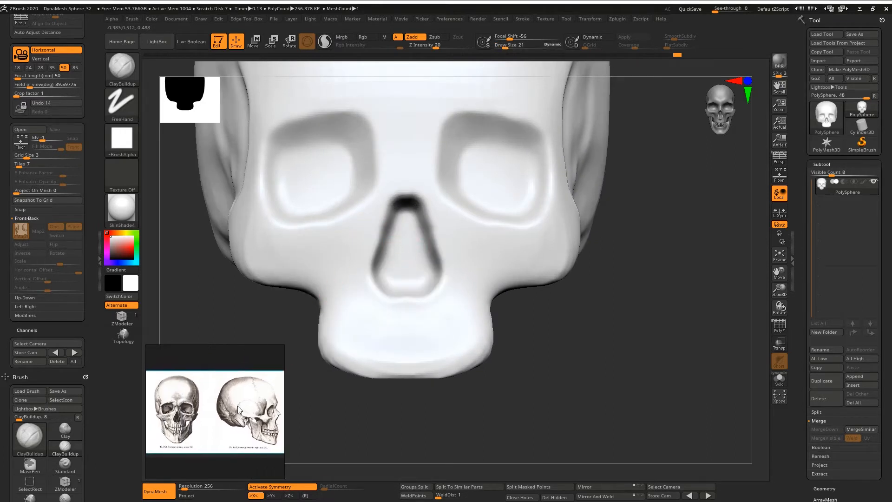
left_click_drag(247, 345, 248, 379)
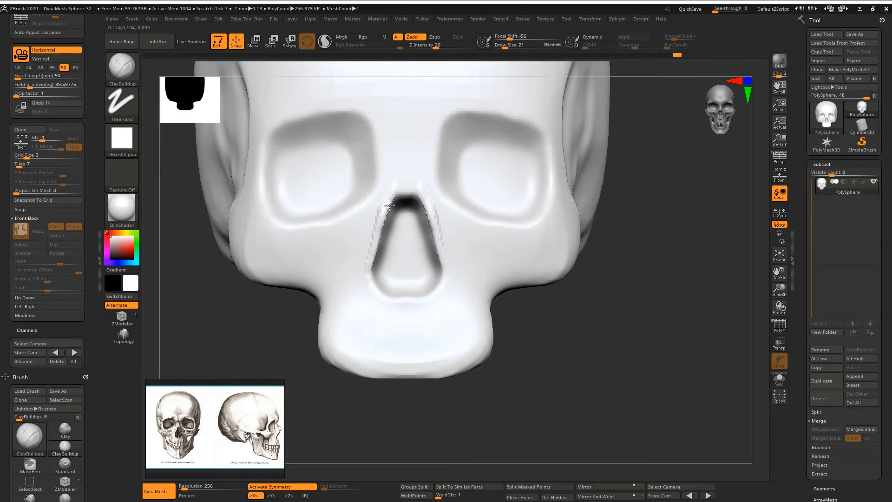
Step: Build up the upper rim of the nasal opening and the nasal bridge, smoothing the rim strokes
left_click_drag(389, 205, 373, 237, "shift")
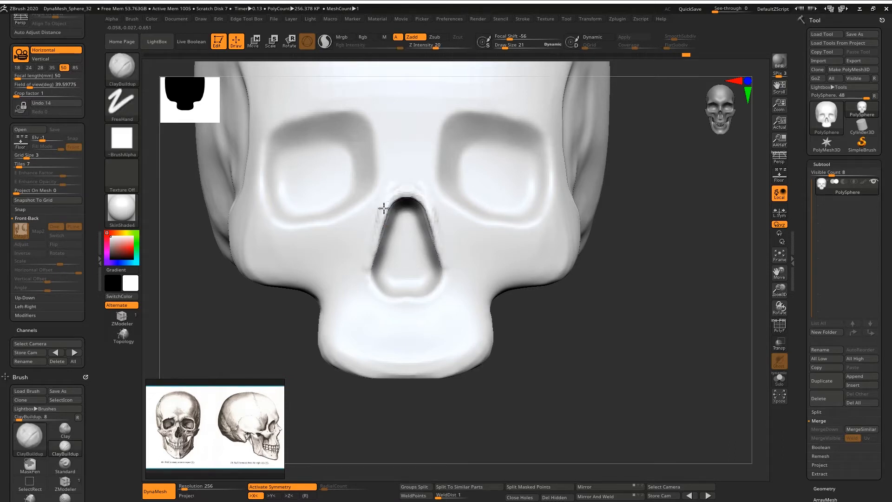
right_click_drag(407, 182, 381, 219)
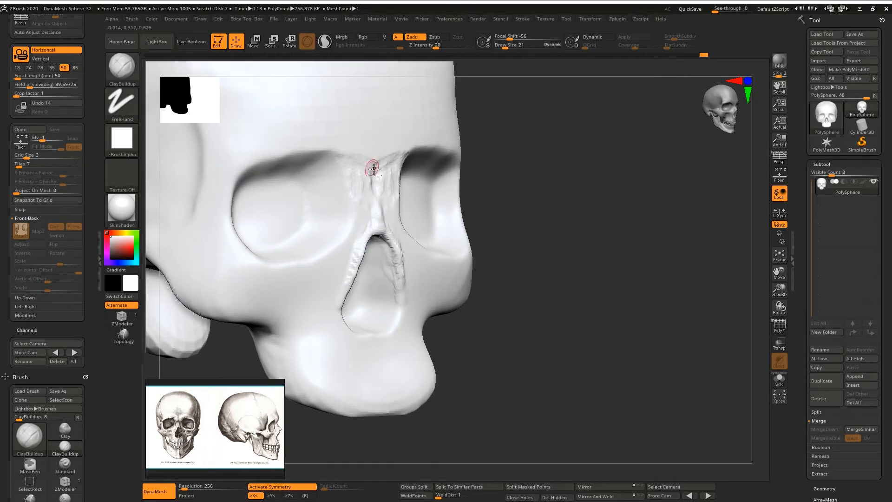
right_click_drag(374, 169, 368, 169)
Step: Build up the brow ridges above the eye sockets at draw size 81, then smooth the brow and nasal rim
key("space")
mouse_move(375, 173)
left_mouse_down()
mouse_move(385, 173)
mouse_move(347, 155)
mouse_move(375, 161)
mouse_move(363, 139)
mouse_move(349, 139)
left_mouse_up()
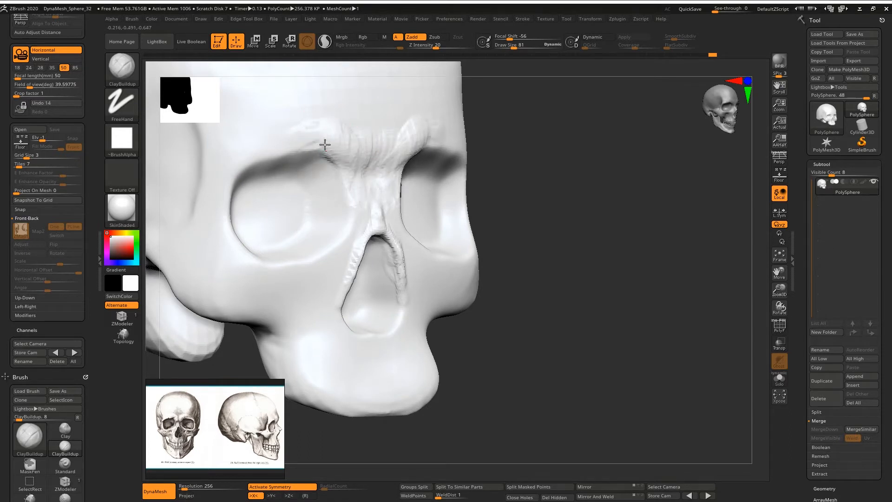
left_click_drag(280, 147, 231, 160)
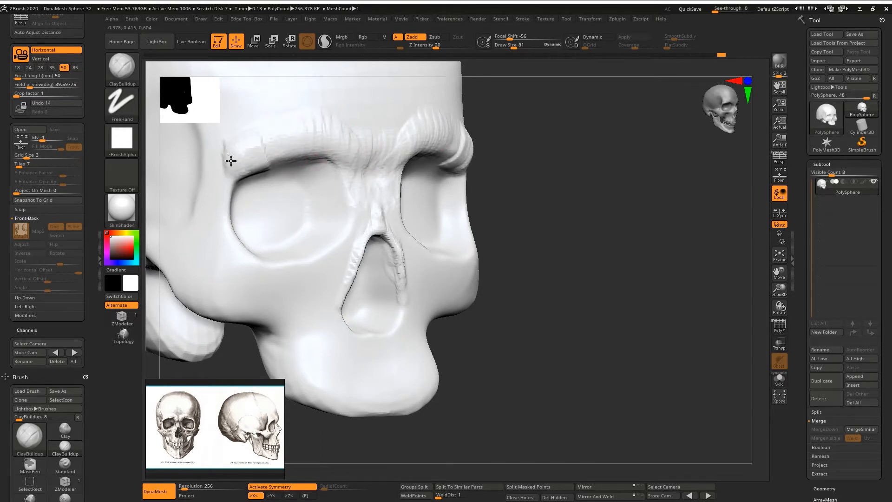
left_click_drag(338, 143, 217, 226, "shift")
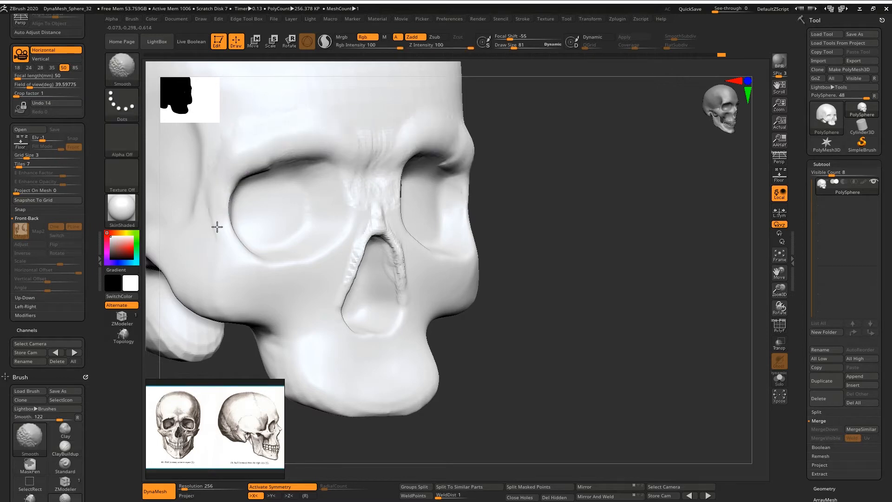
left_click_drag(369, 241, 351, 279, "shift")
Step: Set the draw size to 54 and refine the inner brow and nasal bridge, smoothing between the eye sockets
mouse_move(367, 232)
right_mouse_down()
mouse_move(341, 166)
mouse_move(378, 197)
mouse_move(321, 227)
right_mouse_up()
key("space")
mouse_move(367, 190)
left_mouse_down()
mouse_move(329, 247)
mouse_move(358, 148)
left_mouse_up()
mouse_move(338, 194)
left_mouse_down()
mouse_move(322, 175)
mouse_move(332, 160)
left_mouse_up()
mouse_move(319, 123)
left_mouse_down()
mouse_move(358, 140)
mouse_move(331, 135)
left_mouse_up()
left_click_drag(340, 183, 320, 176, "shift")
left_click_drag(361, 122, 364, 157)
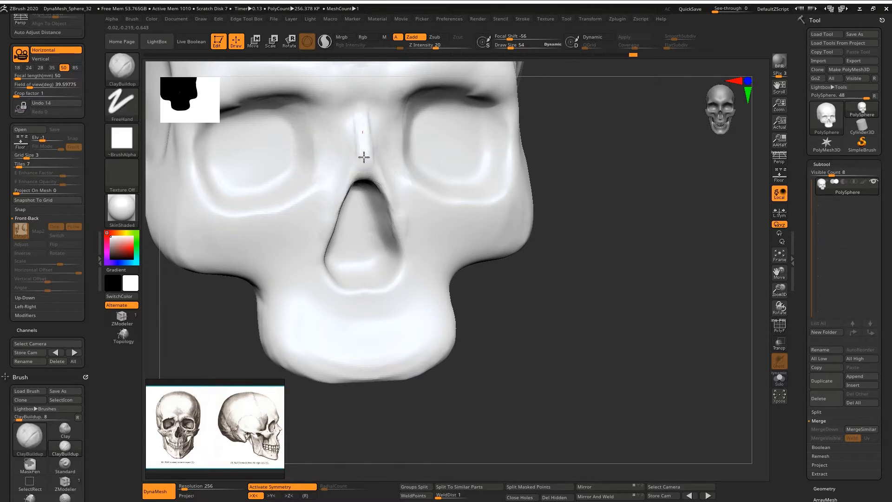
Step: Sculpt the sides of the nasal opening and carve its interior with ClayBuildup strokes
mouse_move(314, 273)
right_mouse_down()
mouse_move(321, 211)
mouse_move(317, 232)
mouse_move(342, 245)
mouse_move(364, 242)
mouse_move(288, 255)
right_mouse_up()
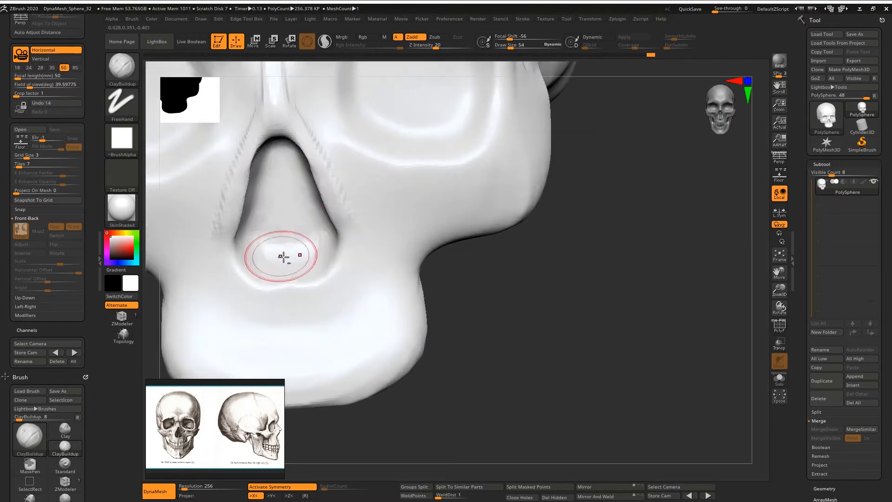
mouse_move(289, 255)
left_mouse_down()
mouse_move(252, 247)
mouse_move(269, 196)
left_mouse_up()
right_click_drag(268, 196, 269, 116)
mouse_move(283, 116)
left_mouse_down()
mouse_move(323, 189)
mouse_move(262, 78)
mouse_move(242, 205)
mouse_move(260, 148)
left_mouse_up()
mouse_move(269, 140)
right_mouse_down()
mouse_move(332, 237)
mouse_move(362, 255)
mouse_move(402, 251)
right_mouse_up()
Step: Carve the interiors of the eye sockets with ClayBuildup strokes along their upper, inner and lower walls
right_click_drag(376, 181, 335, 240)
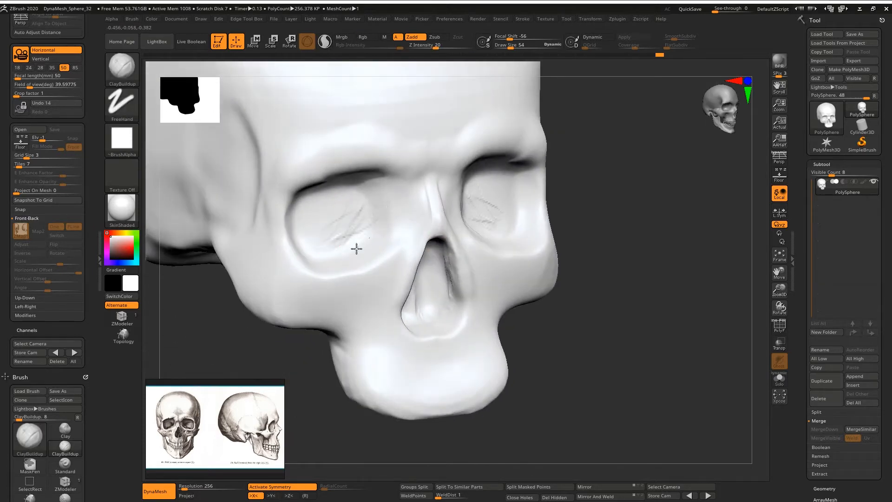
mouse_move(383, 184)
left_mouse_down()
mouse_move(347, 239)
mouse_move(341, 193)
mouse_move(322, 246)
left_mouse_up()
right_click_drag(330, 220, 300, 213)
mouse_move(300, 213)
left_mouse_down()
mouse_move(294, 206)
mouse_move(316, 232)
left_mouse_up()
right_click_drag(317, 209, 318, 266)
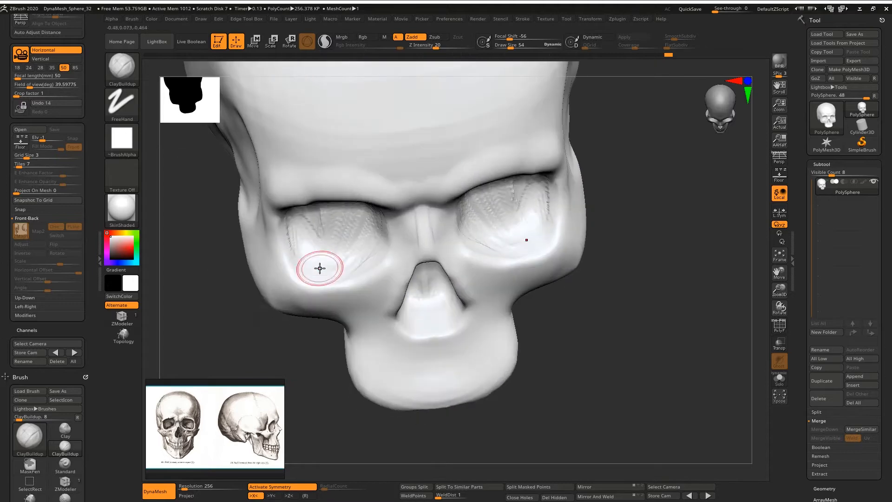
mouse_move(311, 255)
left_mouse_down()
mouse_move(343, 268)
mouse_move(322, 231)
left_mouse_up()
right_click_drag(322, 230, 313, 193)
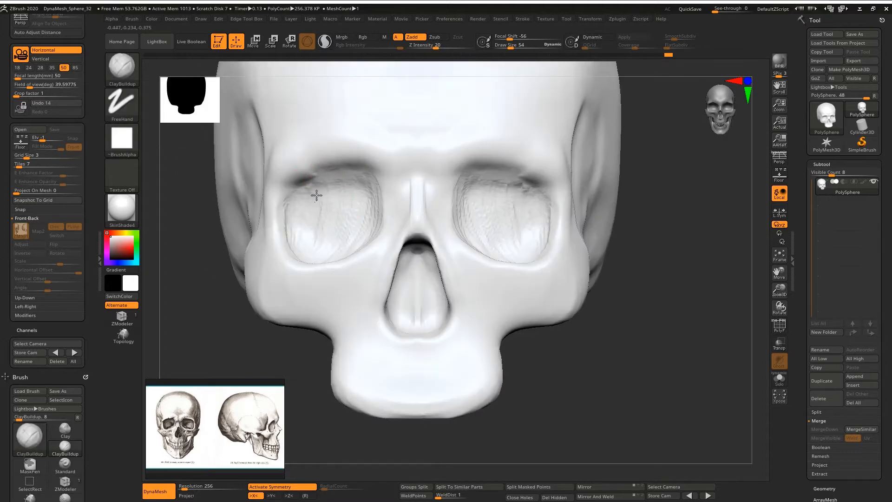
mouse_move(312, 193)
left_mouse_down()
mouse_move(309, 182)
mouse_move(360, 180)
mouse_move(349, 183)
mouse_move(324, 239)
mouse_move(331, 199)
mouse_move(370, 225)
left_mouse_up()
right_click_drag(332, 214, 340, 237)
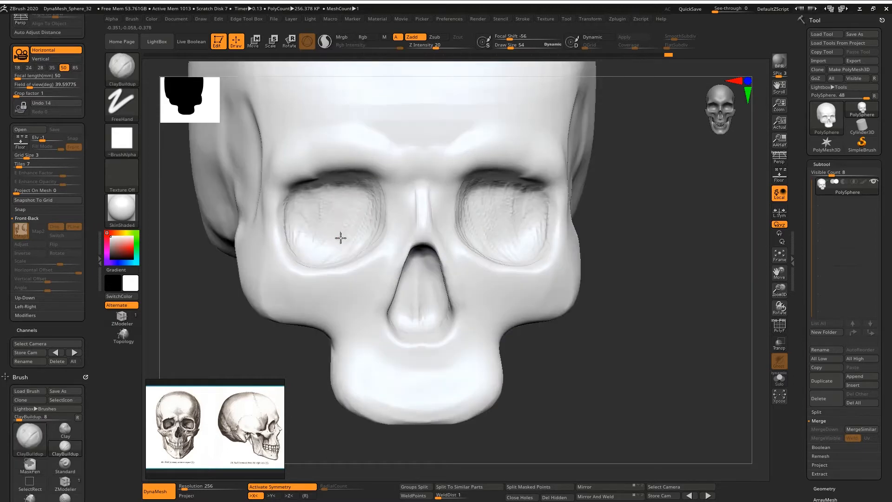
mouse_move(341, 237)
left_mouse_down()
mouse_move(321, 200)
mouse_move(342, 187)
mouse_move(360, 245)
left_mouse_up()
mouse_move(360, 245)
right_mouse_down()
mouse_move(379, 231)
mouse_move(372, 225)
mouse_move(390, 249)
right_mouse_up()
Step: Sculpt the cheekbones from beside the nasal opening outward and up along the outer rims of the eye sockets
left_click_drag(385, 282, 357, 276)
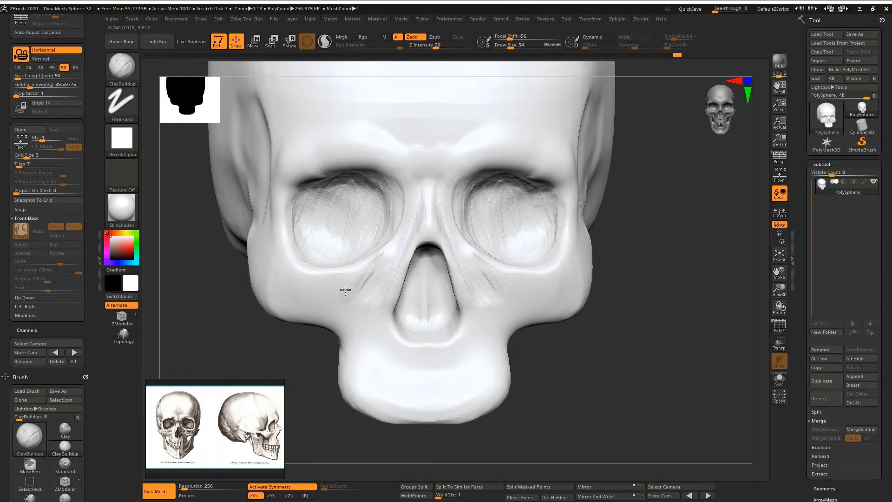
right_click_drag(303, 288, 338, 288)
mouse_move(311, 314)
left_mouse_down()
mouse_move(291, 308)
mouse_move(282, 324)
left_mouse_up()
left_click_drag(355, 292, 321, 281)
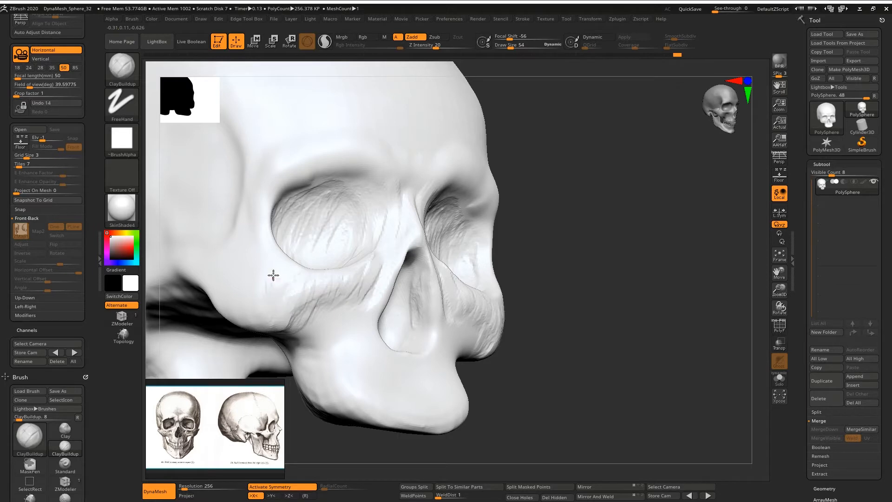
left_click_drag(267, 304, 241, 294)
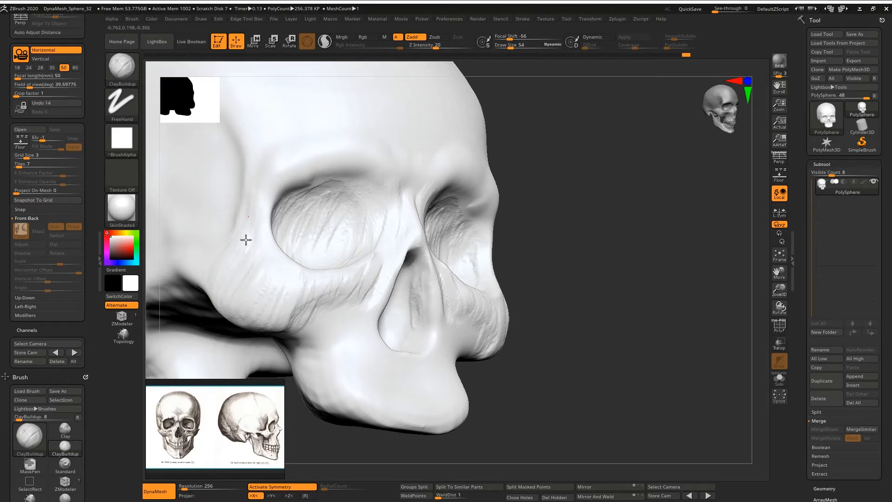
mouse_move(265, 223)
left_mouse_down()
mouse_move(265, 180)
mouse_move(255, 204)
left_mouse_up()
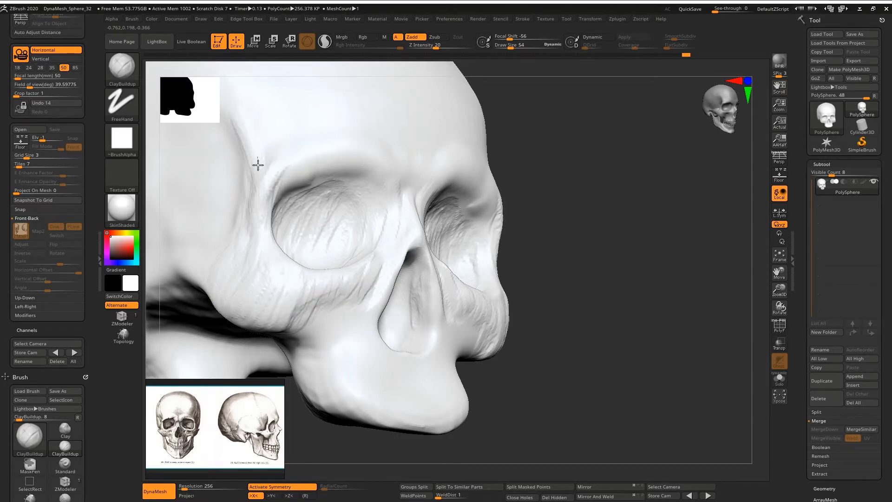
mouse_move(209, 278)
left_mouse_down()
mouse_move(264, 311)
mouse_move(302, 307)
left_mouse_up()
Step: Sculpt vertical tooth-root ridges across the front and sides of the upper jaw with ClayBuildup
mouse_move(316, 288)
right_mouse_down("ctrl")
mouse_move(358, 207)
mouse_move(396, 233)
mouse_move(398, 273)
right_mouse_up("ctrl")
mouse_move(446, 313)
right_mouse_down("alt")
mouse_move(442, 284)
mouse_move(452, 321)
right_mouse_up("alt")
mouse_move(457, 327)
left_mouse_down()
mouse_move(452, 295)
mouse_move(444, 328)
mouse_move(443, 284)
left_mouse_up()
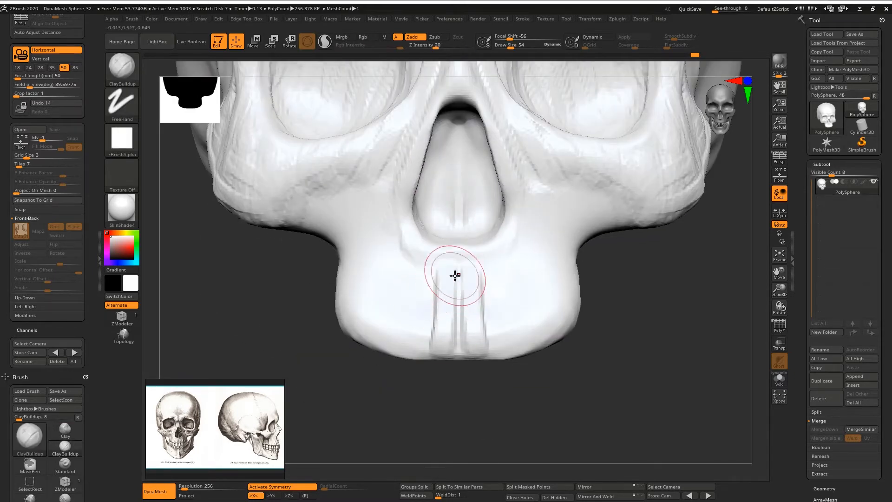
right_click_drag(421, 287, 395, 261)
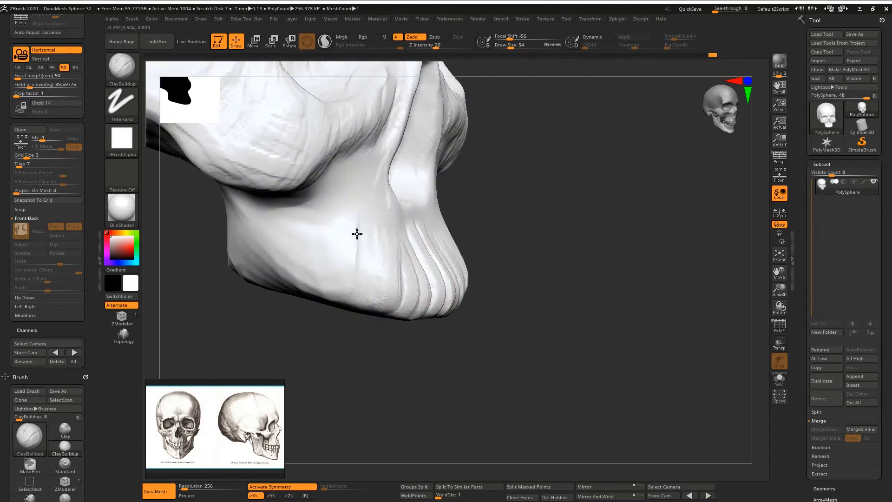
right_click_drag(258, 226, 266, 231)
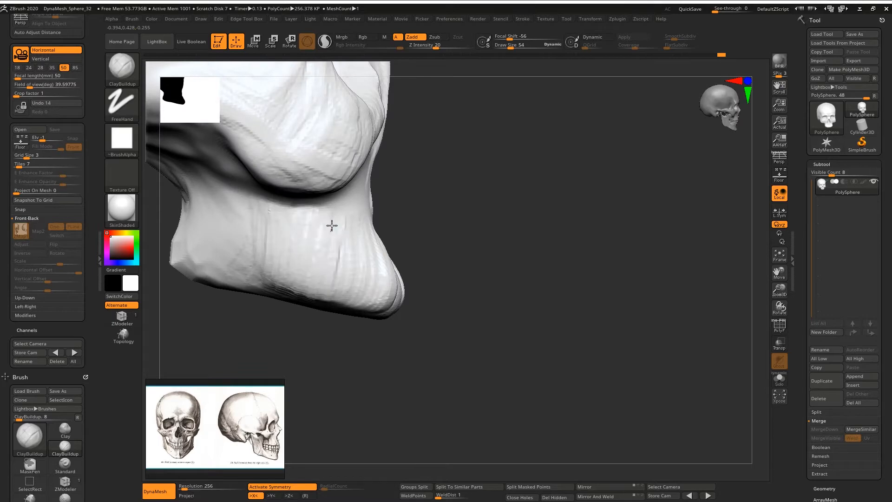
left_click_drag(276, 251, 268, 253)
right_click_drag(269, 253, 257, 201)
mouse_move(257, 201)
left_mouse_down()
mouse_move(279, 215)
mouse_move(339, 203)
mouse_move(348, 307)
left_mouse_up()
Step: Refine the upper jaw and lower face with more clay strokes, smoothing the jaw's lower edge
mouse_move(348, 306)
right_mouse_down()
mouse_move(242, 279)
mouse_move(292, 265)
right_mouse_up()
mouse_move(367, 158)
left_mouse_down()
mouse_move(402, 194)
mouse_move(365, 222)
mouse_move(396, 185)
left_mouse_up()
mouse_move(397, 186)
right_mouse_down()
mouse_move(418, 256)
mouse_move(406, 325)
mouse_move(400, 298)
right_mouse_up()
left_click_drag(397, 290, 376, 264)
mouse_move(406, 296)
left_mouse_down("shift")
mouse_move(394, 255)
mouse_move(426, 302)
left_mouse_up("shift")
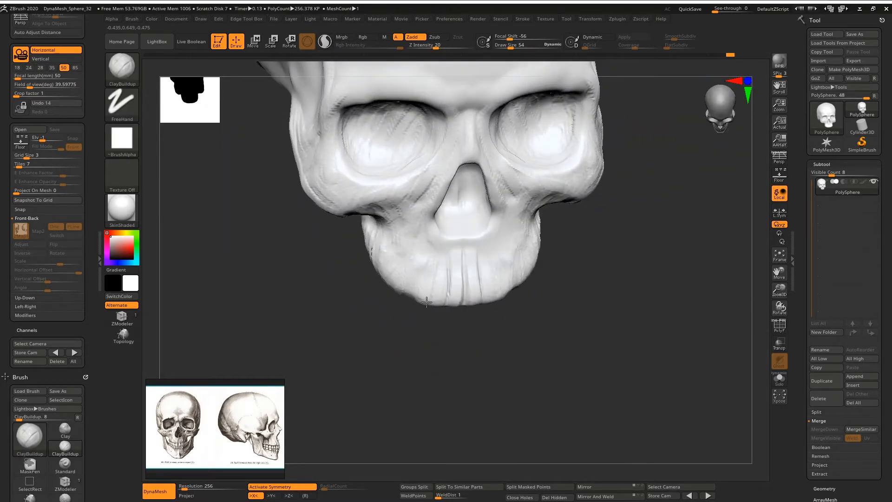
mouse_move(410, 277)
right_mouse_down()
mouse_move(408, 204)
mouse_move(460, 279)
mouse_move(479, 242)
mouse_move(413, 303)
mouse_move(455, 308)
right_mouse_up()
Step: Switch to the Move brush at draw size 58 and adjust the shape of the face
key("b")
key("m")
key("v")
mouse_move(393, 299)
right_mouse_down()
mouse_move(376, 289)
mouse_move(388, 209)
mouse_move(430, 237)
mouse_move(394, 260)
right_mouse_up()
key("space")
left_click_drag(393, 260, 364, 236)
right_click_drag(465, 237, 427, 213)
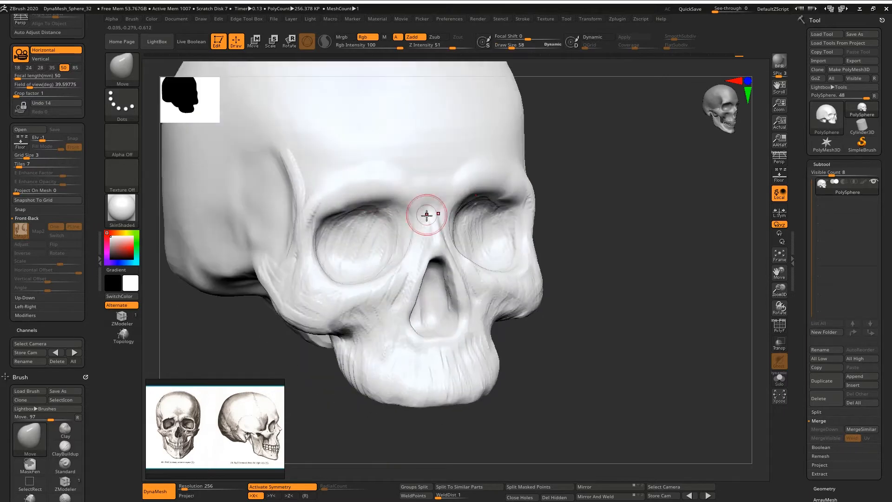
Step: Return to ClayBuildup and build up the area between the brows, the brow ridges and the temple edges
mouse_move(429, 195)
left_mouse_down()
mouse_move(429, 210)
mouse_move(423, 177)
left_mouse_up()
key("b")
key("c")
key("b")
key("ctrl+z")
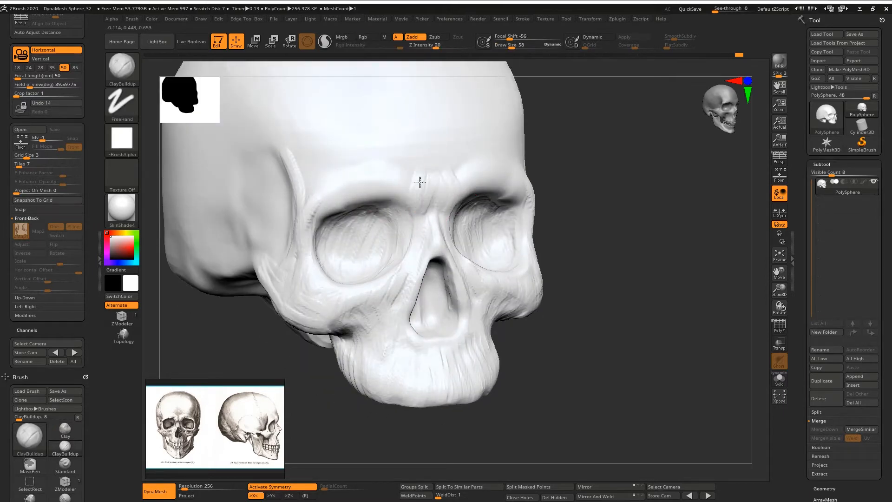
mouse_move(334, 189)
left_mouse_down()
mouse_move(307, 203)
mouse_move(337, 172)
left_mouse_up()
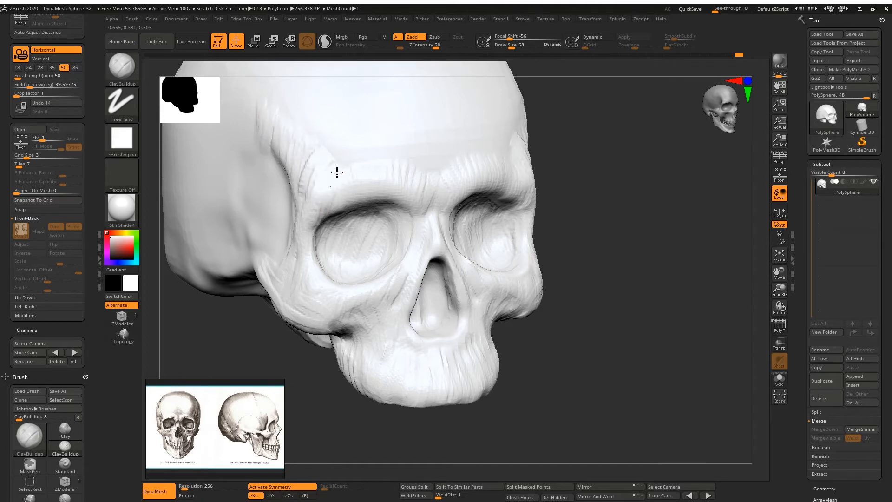
mouse_move(441, 120)
right_mouse_down("alt")
mouse_move(397, 187)
mouse_move(409, 231)
right_mouse_up("alt")
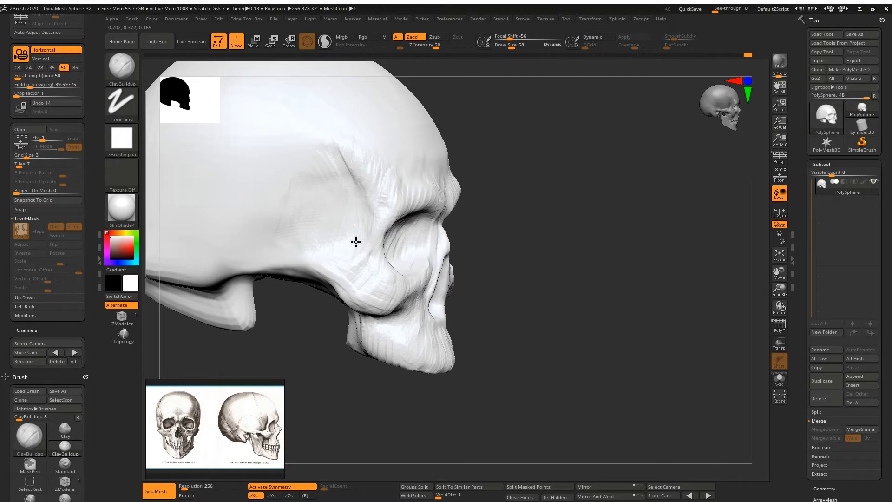
right_click_drag(319, 174, 290, 170)
Step: Carve the nasal opening deeper beneath the nasal bone with ClayBuildup
right_click_drag(291, 170, 357, 195, "ctrl")
left_click_drag(371, 209, 377, 251, "alt")
right_click_drag(372, 242, 368, 192)
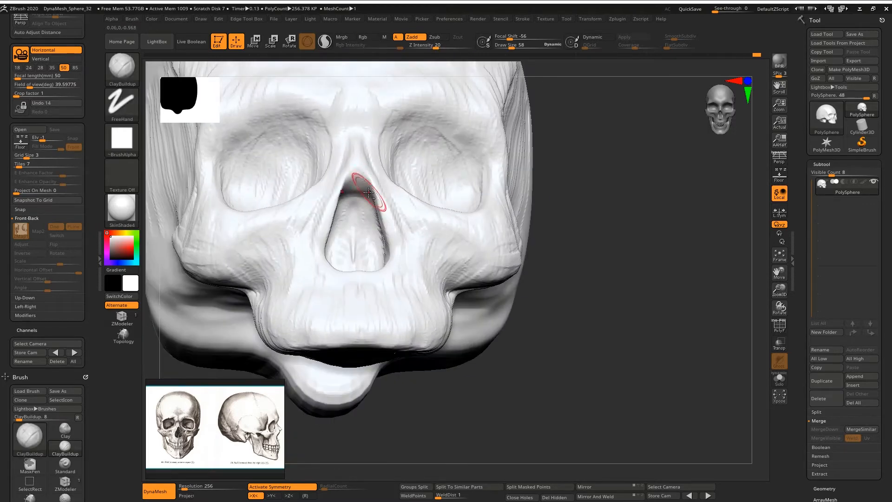
left_click_drag(346, 204, 348, 186, "alt")
Step: Pull the tip of the nasal bone forward with the SnakeHook brush at draw size 81
right_click_drag(348, 186, 311, 172)
key("space")
left_click_drag(315, 173, 318, 172)
key("b")
key("s")
key("h")
mouse_move(325, 172)
right_mouse_down()
mouse_move(355, 169)
mouse_move(360, 182)
mouse_move(363, 155)
mouse_move(340, 149)
right_mouse_up()
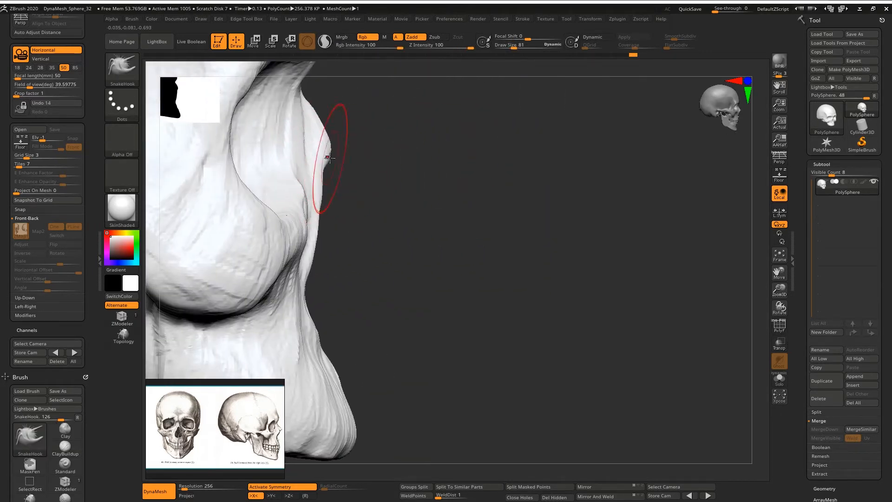
mouse_move(347, 169)
right_mouse_down()
mouse_move(345, 197)
mouse_move(312, 176)
right_mouse_up()
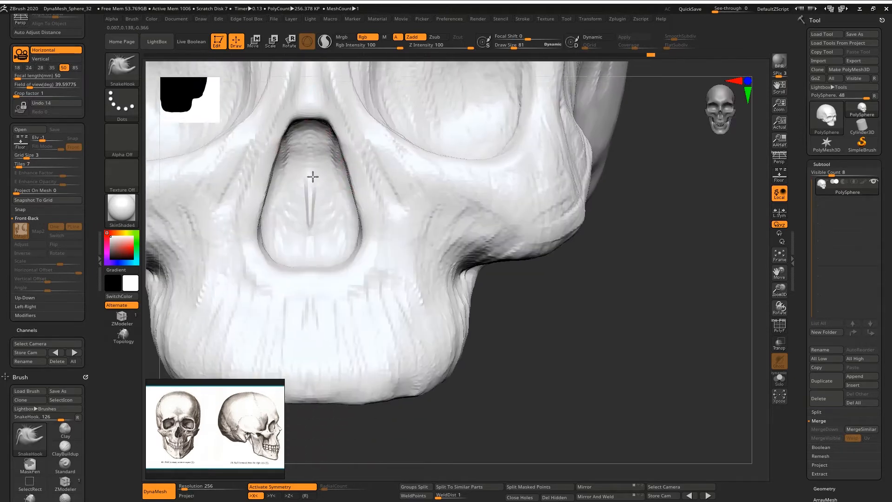
mouse_move(318, 225)
right_mouse_down("alt")
mouse_move(338, 224)
mouse_move(347, 256)
right_mouse_up("alt")
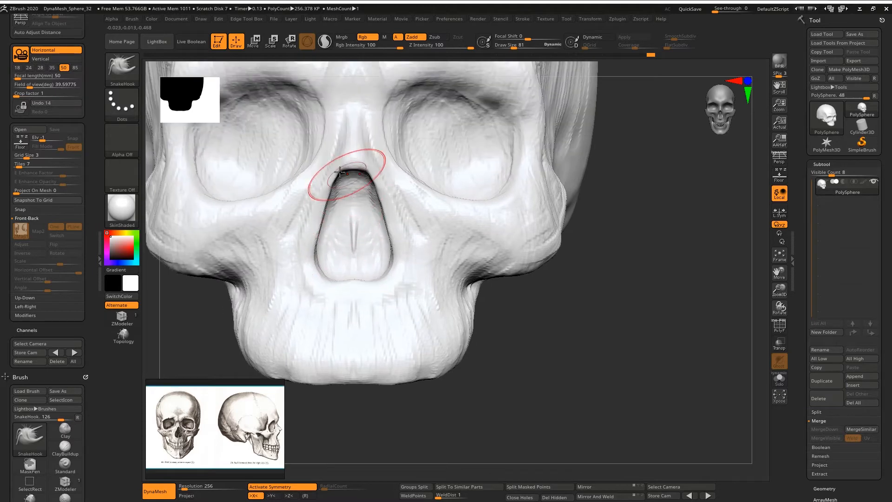
mouse_move(346, 173)
right_mouse_down()
mouse_move(378, 194)
mouse_move(295, 170)
right_mouse_up()
Step: Switch to ClayBuildup, reduce the draw size to 15 and sculpt the nasal bone's tip and upper nasal rim
mouse_move(349, 278)
right_mouse_down("ctrl")
mouse_move(360, 199)
mouse_move(421, 149)
mouse_move(402, 231)
mouse_move(426, 219)
right_mouse_up("ctrl")
key("b")
key("c")
key("b")
key("bracketleft")
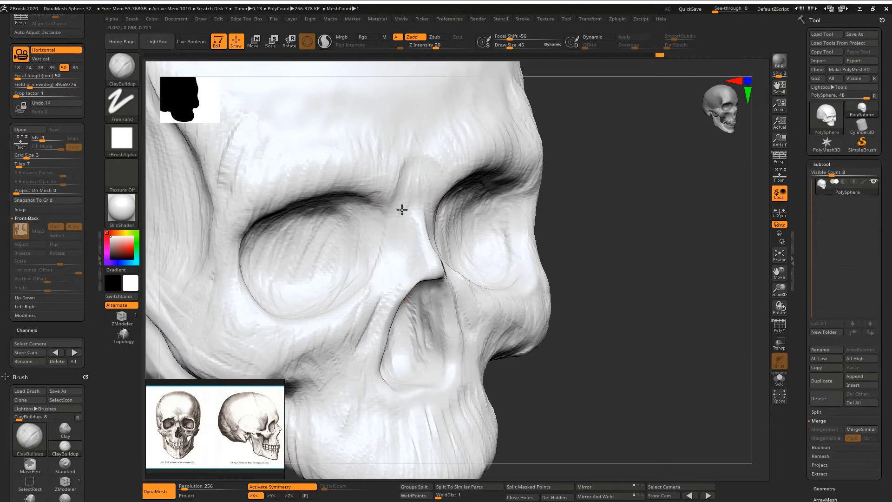
mouse_move(427, 258)
right_mouse_down()
mouse_move(394, 255)
mouse_move(392, 196)
mouse_move(395, 251)
right_mouse_up()
right_click_drag(394, 251, 415, 248)
key("space")
left_click_drag(415, 248, 405, 277)
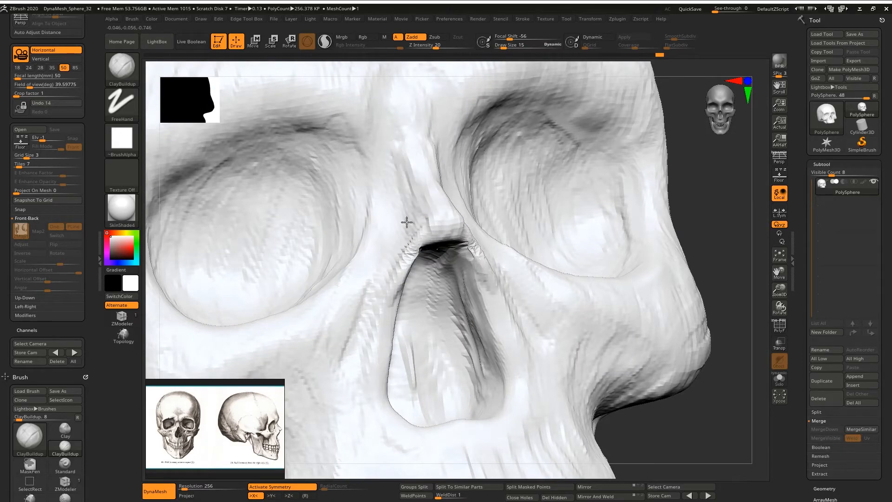
Step: Smooth the strokes around the nasal bone's tip and the upper edge of the nasal opening
key("shift")
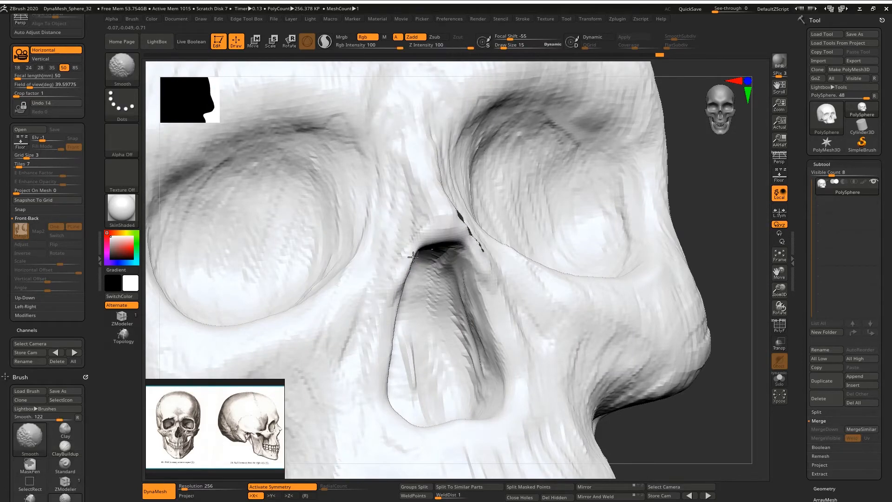
right_click_drag(413, 257, 410, 243)
left_click_drag(409, 250, 403, 259, "shift")
right_click_drag(397, 247, 389, 246)
mouse_move(389, 245)
right_mouse_down("ctrl")
mouse_move(395, 232)
mouse_move(381, 212)
right_mouse_up("ctrl")
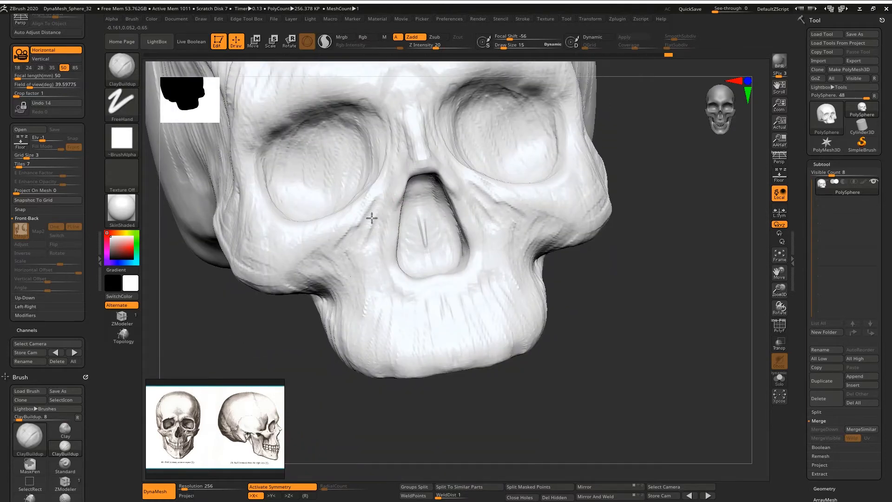
Step: Set the draw size to 140 and build up the temple and the lower back of the skull
mouse_move(412, 297)
right_mouse_down("shift")
mouse_move(416, 229)
mouse_move(433, 183)
mouse_move(414, 273)
mouse_move(533, 303)
mouse_move(542, 207)
mouse_move(534, 258)
mouse_move(404, 231)
mouse_move(398, 212)
mouse_move(408, 255)
mouse_move(411, 245)
right_mouse_up("shift")
right_click_drag(426, 315, 414, 255)
key("space")
mouse_move(408, 303)
left_mouse_down()
mouse_move(424, 320)
mouse_move(347, 306)
mouse_move(367, 335)
mouse_move(432, 342)
mouse_move(411, 288)
left_mouse_up()
mouse_move(399, 274)
right_mouse_down()
mouse_move(396, 327)
mouse_move(430, 321)
right_mouse_up()
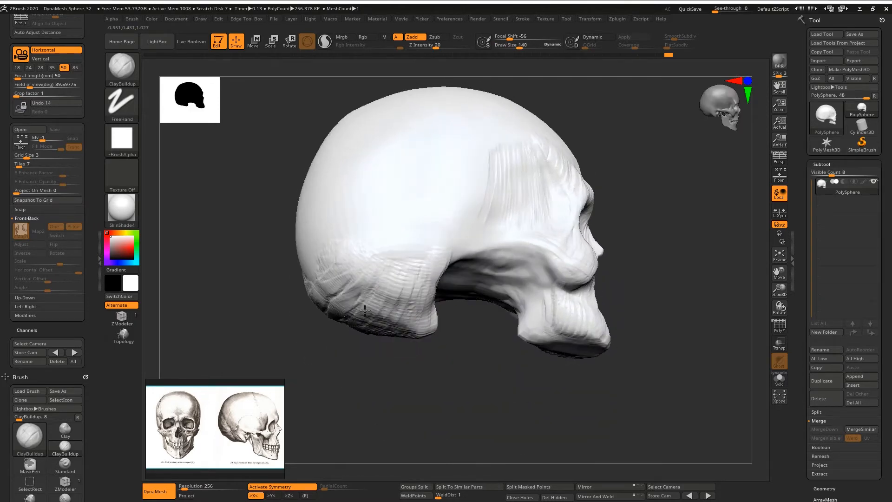
Step: Carve a hollow for the palate into the underside of the upper jaw with ClayBuildup at draw size 99
mouse_move(439, 245)
right_mouse_down()
mouse_move(449, 264)
mouse_move(426, 229)
mouse_move(400, 269)
mouse_move(392, 229)
mouse_move(404, 276)
right_mouse_up()
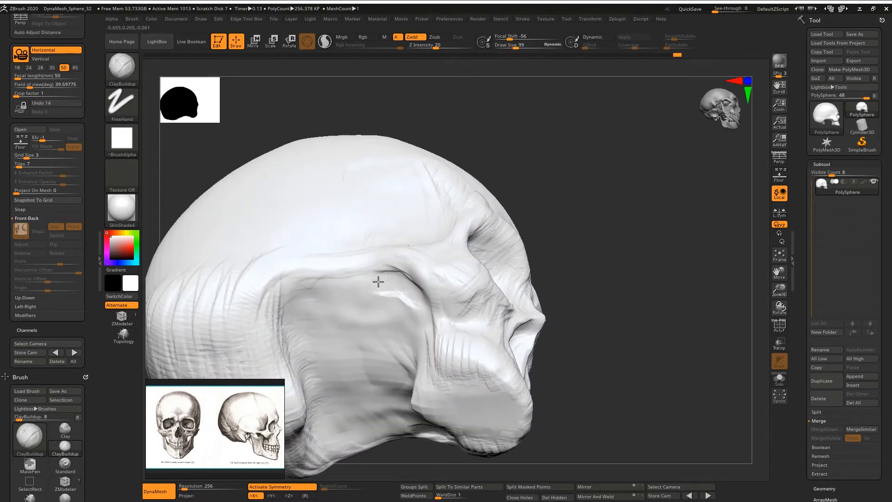
right_click_drag(342, 294, 450, 294)
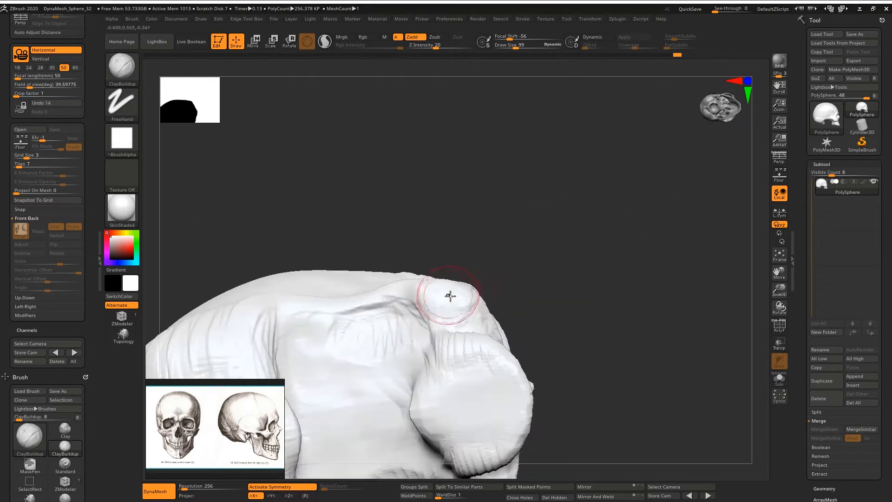
mouse_move(462, 423)
left_mouse_down("alt")
mouse_move(436, 392)
mouse_move(415, 413)
left_mouse_up("alt")
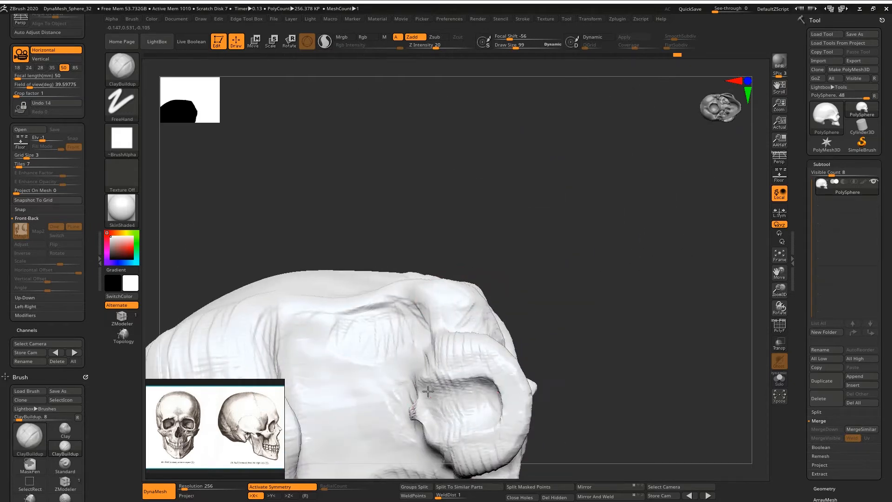
right_click_drag(414, 413, 445, 346)
Step: Sculpt the rear of the upper jaw and the underside of the cheekbones and zygomatic arches
mouse_move(458, 365)
left_mouse_down()
mouse_move(436, 335)
mouse_move(457, 372)
mouse_move(409, 361)
mouse_move(378, 370)
left_mouse_up()
mouse_move(378, 369)
right_mouse_down()
mouse_move(363, 331)
mouse_move(430, 260)
right_mouse_up()
mouse_move(439, 237)
left_mouse_down()
mouse_move(439, 304)
mouse_move(378, 232)
mouse_move(322, 272)
mouse_move(325, 328)
left_mouse_up()
right_click_drag(324, 327, 314, 310)
mouse_move(314, 310)
left_mouse_down()
mouse_move(303, 283)
mouse_move(358, 338)
mouse_move(430, 260)
left_mouse_up()
mouse_move(424, 246)
right_mouse_down()
mouse_move(375, 295)
mouse_move(402, 343)
mouse_move(395, 321)
right_mouse_up()
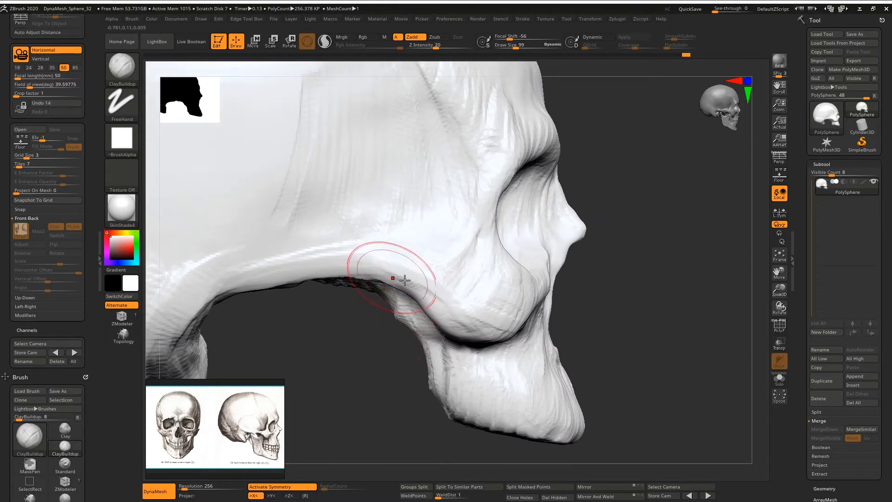
Step: Set the draw size to 36 and define the zygomatic arches and outer cheekbone edges, then quick-save the project
key("space")
left_click_drag(395, 262, 385, 262)
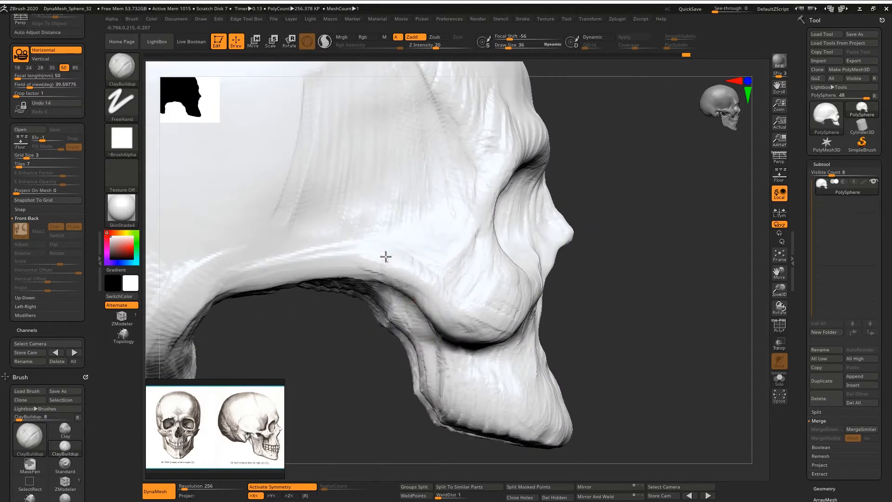
left_click_drag(317, 278, 278, 278)
mouse_move(315, 267)
right_mouse_down()
mouse_move(297, 264)
mouse_move(308, 230)
right_mouse_up()
mouse_move(308, 230)
right_mouse_down()
mouse_move(330, 185)
mouse_move(397, 224)
right_mouse_up()
mouse_move(378, 241)
left_mouse_down()
mouse_move(380, 205)
mouse_move(394, 214)
left_mouse_up()
right_click_drag(390, 206, 390, 260, "ctrl")
mouse_move(386, 180)
left_mouse_down()
mouse_move(396, 112)
mouse_move(408, 255)
mouse_move(399, 172)
left_mouse_up()
mouse_move(398, 171)
right_mouse_down()
mouse_move(360, 236)
mouse_move(393, 186)
right_mouse_up()
right_click_drag(393, 185, 391, 125, "ctrl")
key("9")
Step: Set the draw size to 182 and smooth the side and back of the cranium
right_click_drag(643, 199, 611, 230, "shift")
mouse_move(610, 230)
right_mouse_down("ctrl")
mouse_move(587, 230)
mouse_move(541, 193)
mouse_move(584, 235)
mouse_move(538, 224)
mouse_move(568, 221)
right_mouse_up("ctrl")
key("space")
mouse_move(483, 321)
left_mouse_down()
mouse_move(492, 322)
mouse_move(447, 321)
mouse_move(492, 321)
left_mouse_up()
right_click_drag(558, 308, 529, 290)
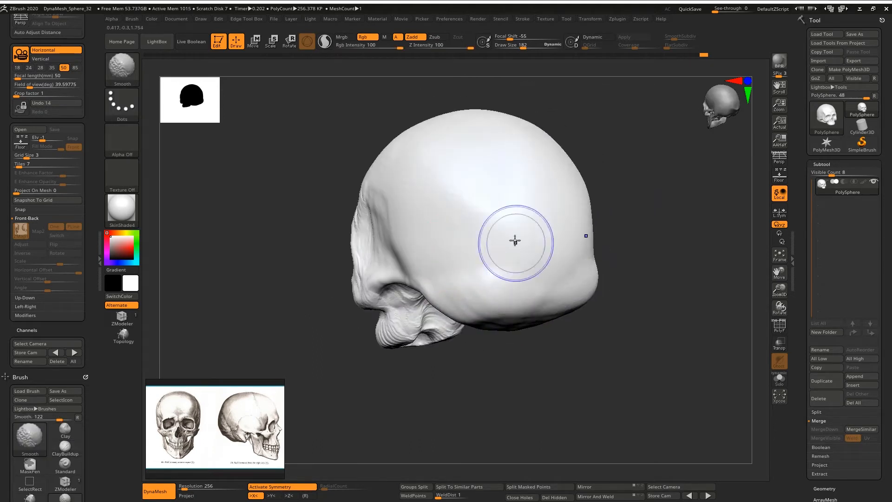
Step: Build up the lower back of the cranium and the temple region with broad ClayBuildup strokes
right_click_drag(514, 243, 524, 255)
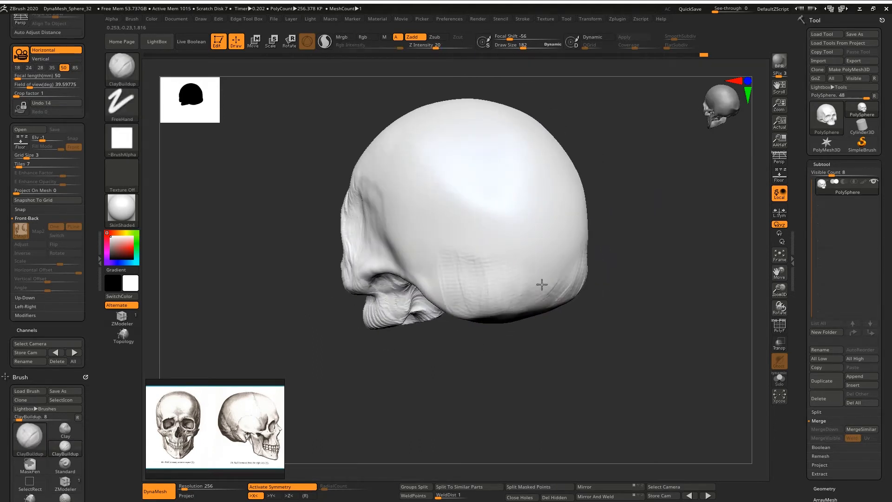
right_click_drag(537, 285, 451, 254)
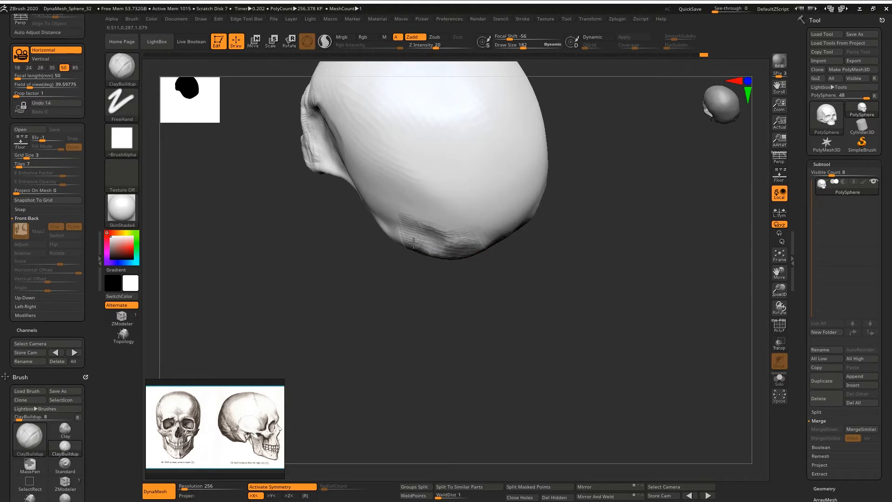
right_click_drag(370, 184, 433, 202)
right_click_drag(414, 238, 563, 175)
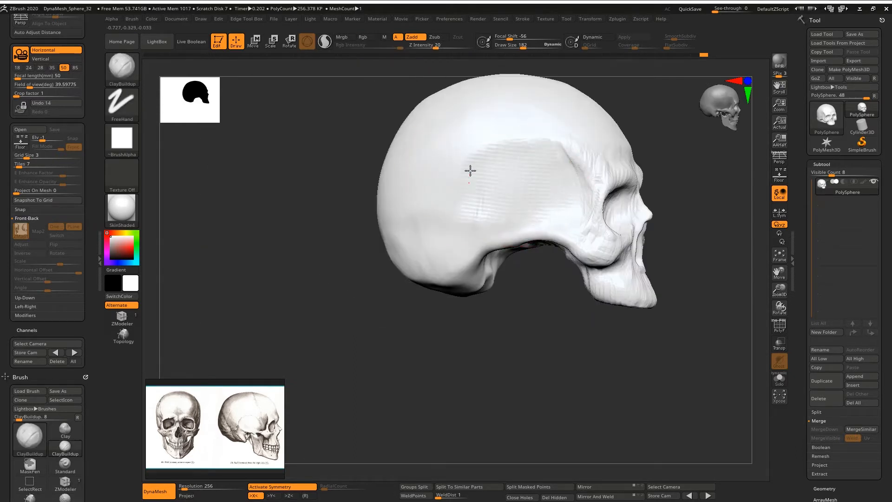
mouse_move(406, 200)
right_mouse_down()
mouse_move(423, 211)
mouse_move(333, 200)
right_mouse_up()
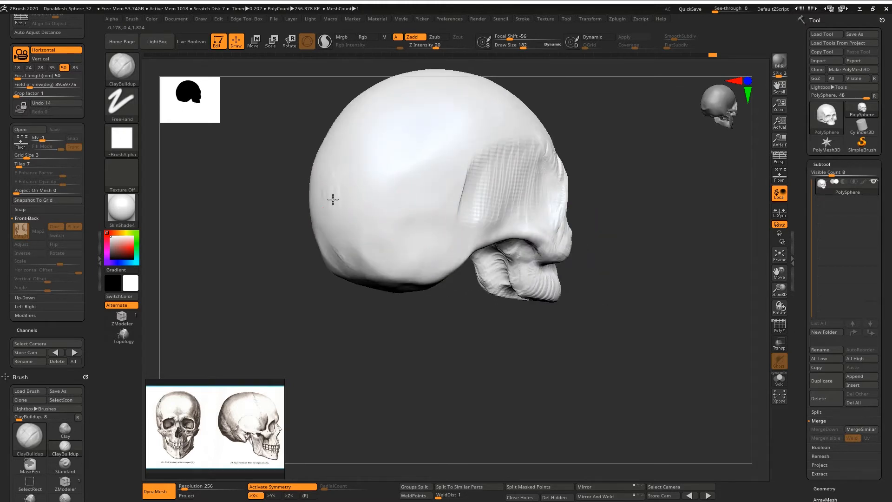
Step: Build up the side and back of the cranium with ClayBuildup strokes and smooth the surface up to the forehead
left_click_drag(333, 199, 373, 223)
key("shift")
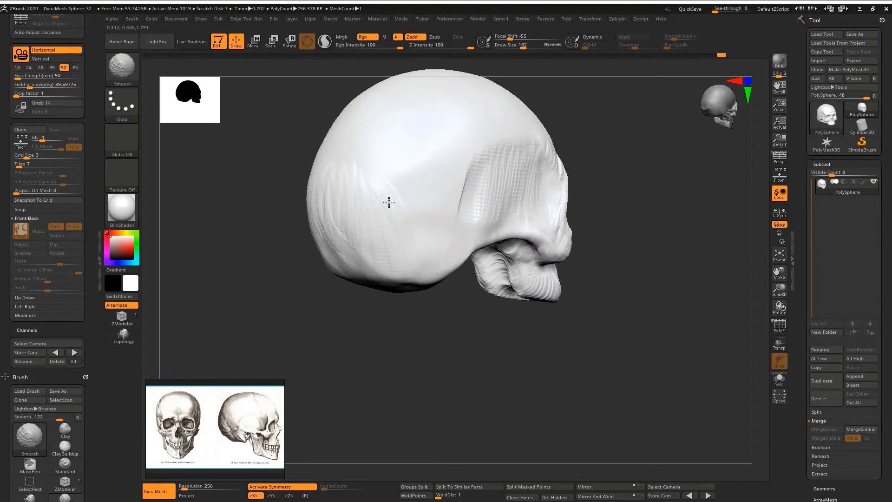
mouse_move(420, 231)
right_mouse_down()
mouse_move(454, 203)
mouse_move(486, 195)
mouse_move(432, 186)
right_mouse_up()
left_click_drag(432, 186, 464, 171, "shift")
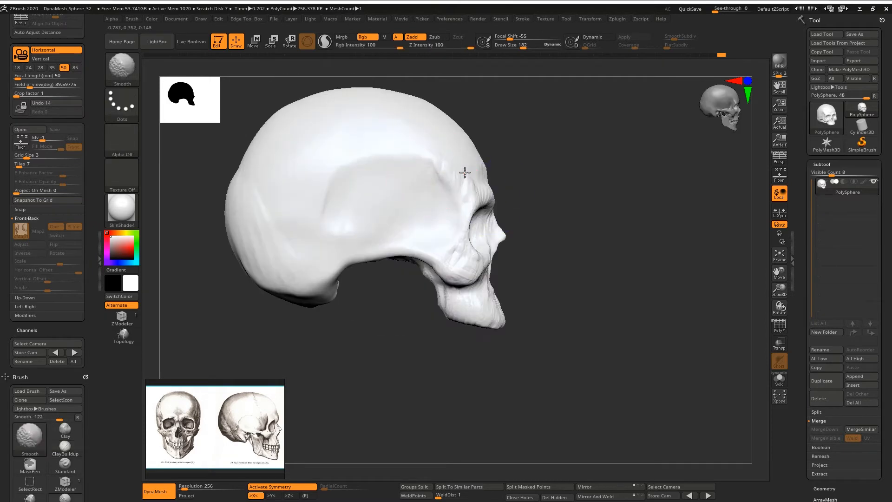
Step: Set the draw size to 69 and refine the eye socket rims, brow ridge and outer orbital bone
mouse_move(464, 172)
right_mouse_down("ctrl")
mouse_move(449, 215)
mouse_move(414, 201)
mouse_move(392, 249)
mouse_move(400, 249)
right_mouse_up("ctrl")
key("space")
left_click_drag(401, 248, 387, 248)
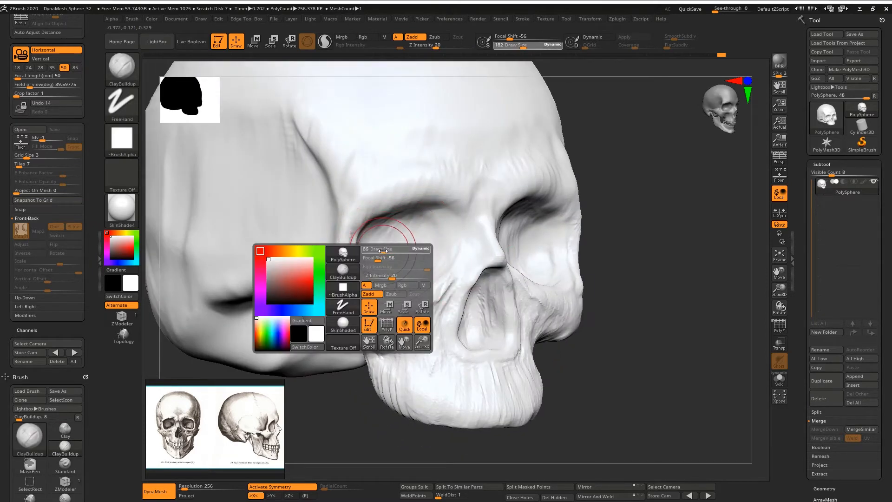
right_click_drag(387, 249, 425, 246)
left_click_drag(439, 233, 358, 254, "alt")
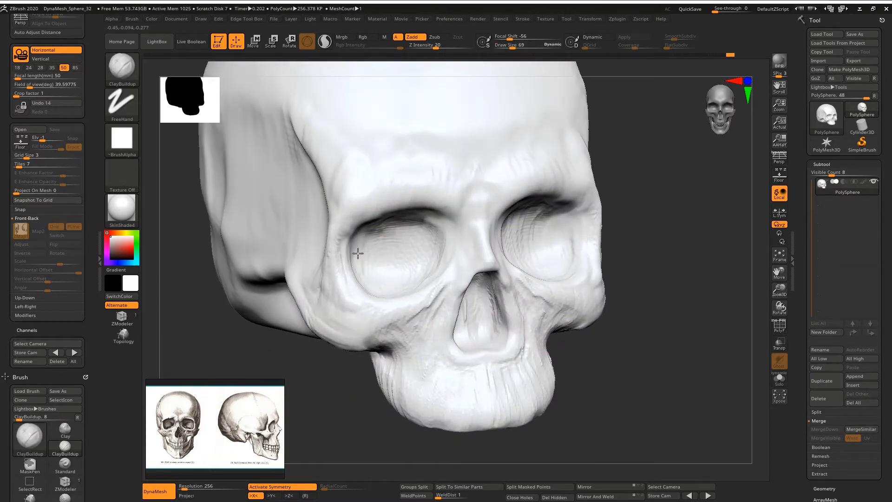
right_click_drag(358, 254, 351, 238)
mouse_move(351, 238)
left_mouse_down("alt")
mouse_move(350, 264)
mouse_move(389, 212)
left_mouse_up("alt")
mouse_move(429, 253)
right_mouse_down()
mouse_move(418, 284)
mouse_move(423, 274)
mouse_move(374, 225)
right_mouse_up()
mouse_move(413, 267)
left_mouse_down("alt")
mouse_move(390, 283)
mouse_move(441, 260)
mouse_move(387, 279)
left_mouse_up("alt")
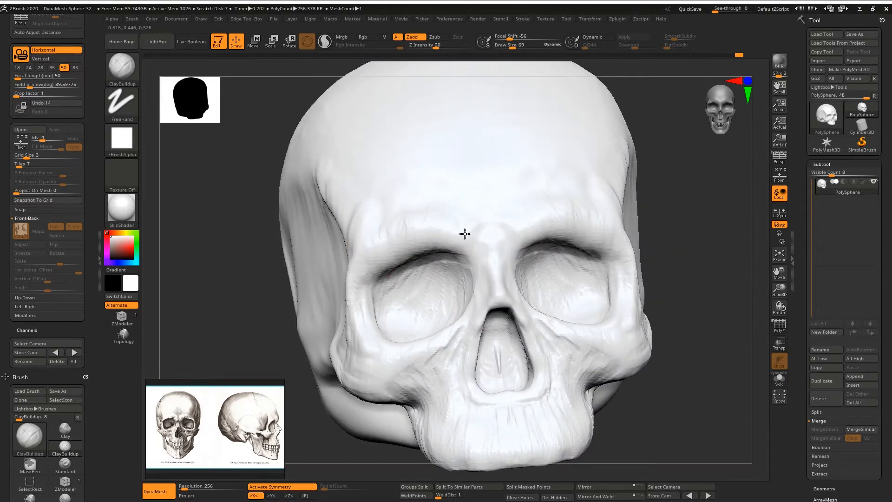
right_click_drag(359, 302, 356, 315)
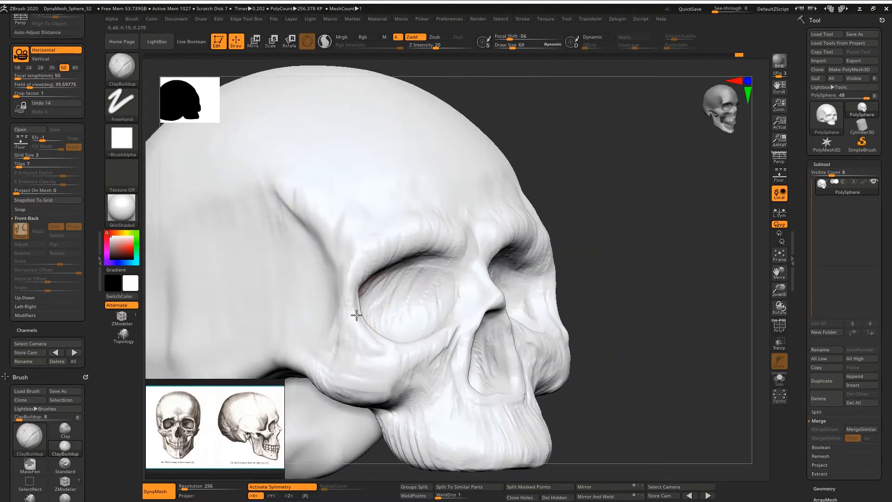
Step: Set the draw size to 51 and deepen the hollow where the cheekbone meets the upper jaw
right_click_drag(363, 364, 435, 216, "shift")
mouse_move(496, 342)
right_mouse_down("alt")
mouse_move(492, 291)
mouse_move(438, 261)
mouse_move(483, 255)
right_mouse_up("alt")
key("space")
left_click_drag(397, 233, 414, 236)
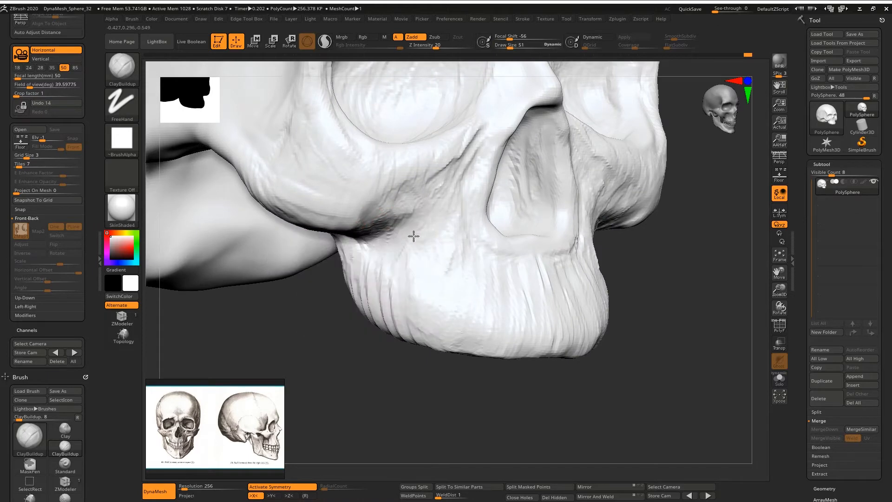
mouse_move(414, 195)
left_mouse_down()
mouse_move(447, 161)
mouse_move(440, 148)
mouse_move(382, 218)
left_mouse_up()
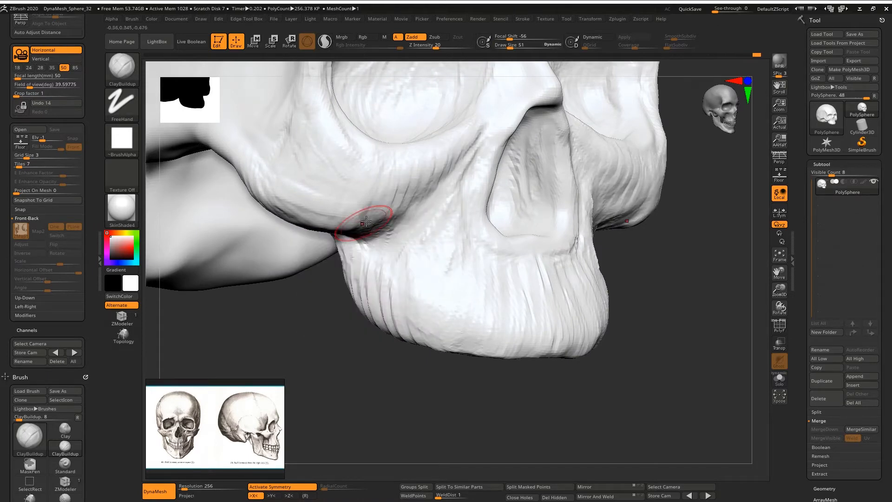
right_click_drag(371, 224, 407, 157, "alt")
right_click_drag(388, 198, 403, 218)
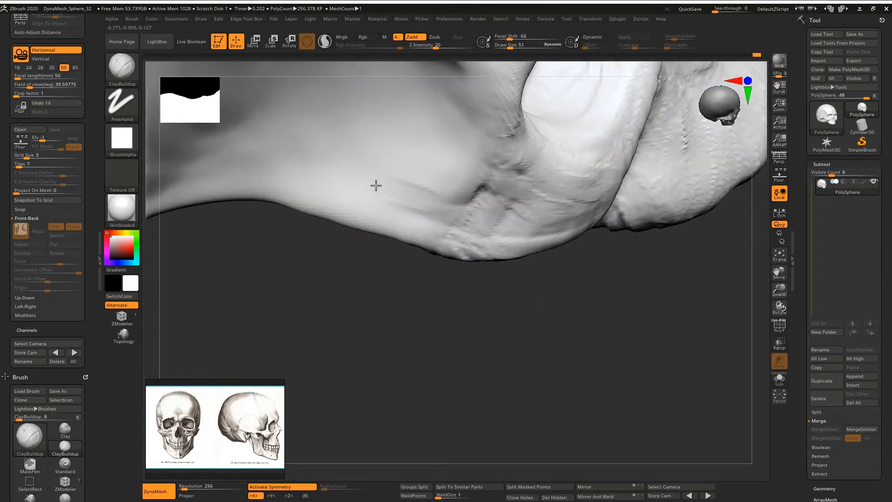
Step: Sculpt the upper surface and underside of the zygomatic arch where it runs into the temple
mouse_move(376, 185)
right_mouse_down()
mouse_move(456, 157)
mouse_move(406, 172)
mouse_move(451, 212)
right_mouse_up()
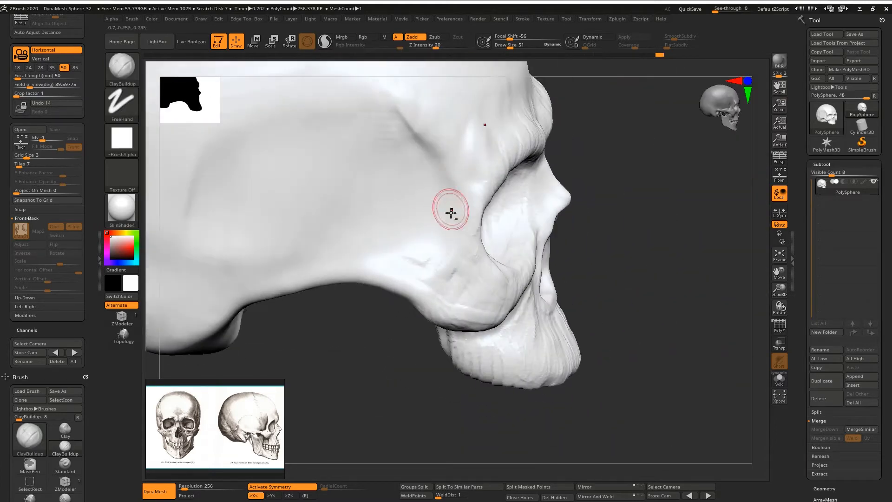
right_click_drag(413, 259, 399, 250)
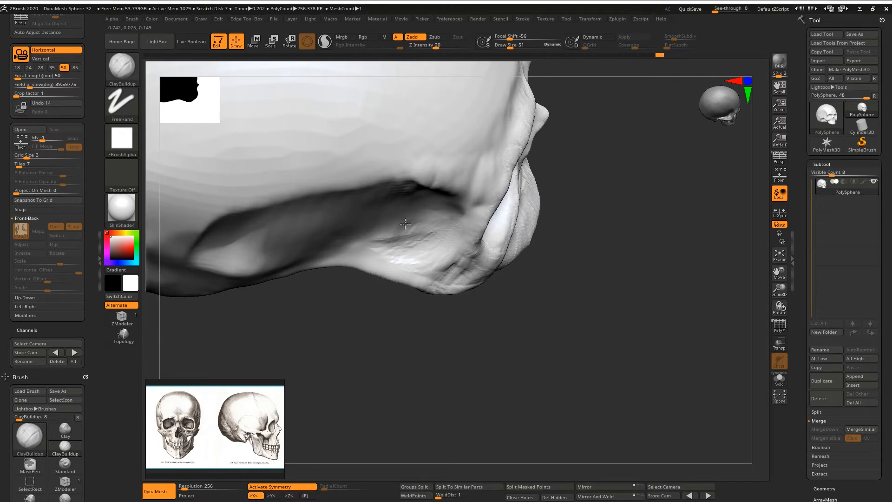
mouse_move(405, 224)
right_mouse_down()
mouse_move(386, 189)
mouse_move(377, 203)
mouse_move(381, 237)
mouse_move(421, 324)
right_mouse_up()
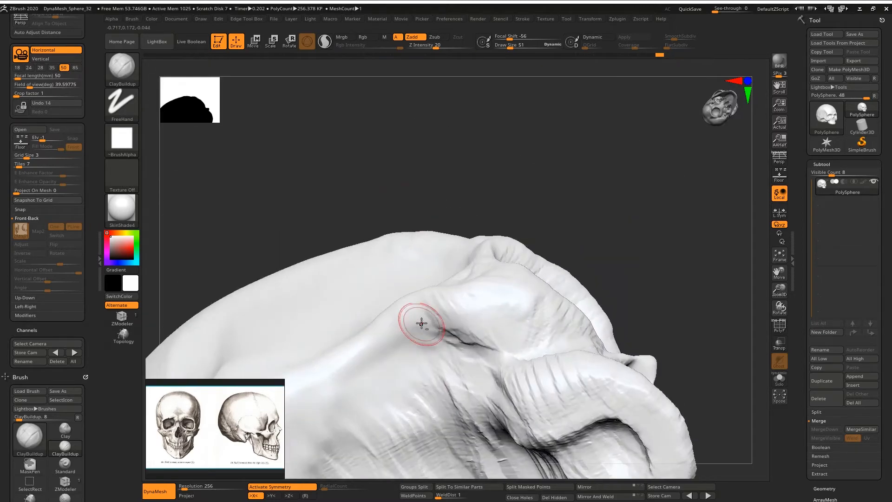
mouse_move(421, 324)
left_mouse_down()
mouse_move(441, 325)
mouse_move(432, 354)
mouse_move(393, 350)
mouse_move(367, 369)
left_mouse_up()
right_click_drag(453, 346, 592, 316)
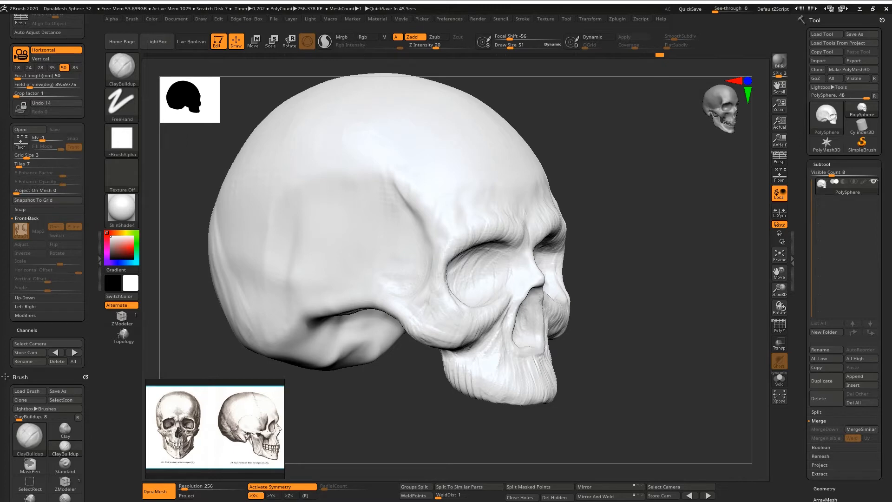
right_click_drag(650, 274, 638, 320)
right_click_drag(438, 325, 432, 284)
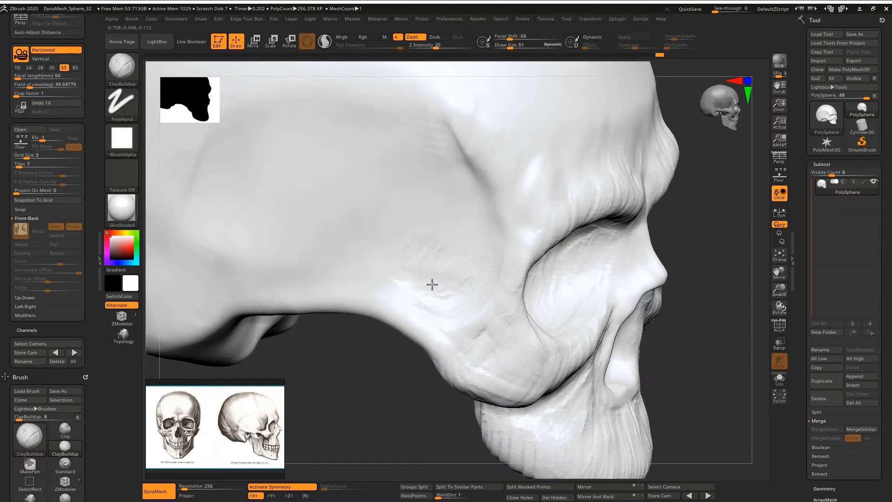
Step: Undo the first mask stroke, set the mask brush size to 19 and mask a slanted strip above the zygomatic arch
mouse_move(437, 274)
left_mouse_down("ctrl")
mouse_move(438, 285)
mouse_move(402, 273)
left_mouse_up("ctrl")
mouse_move(464, 267)
right_mouse_down()
mouse_move(448, 294)
mouse_move(457, 293)
right_mouse_up()
key("ctrl+z")
key("space")
left_click_drag(446, 295, 460, 297)
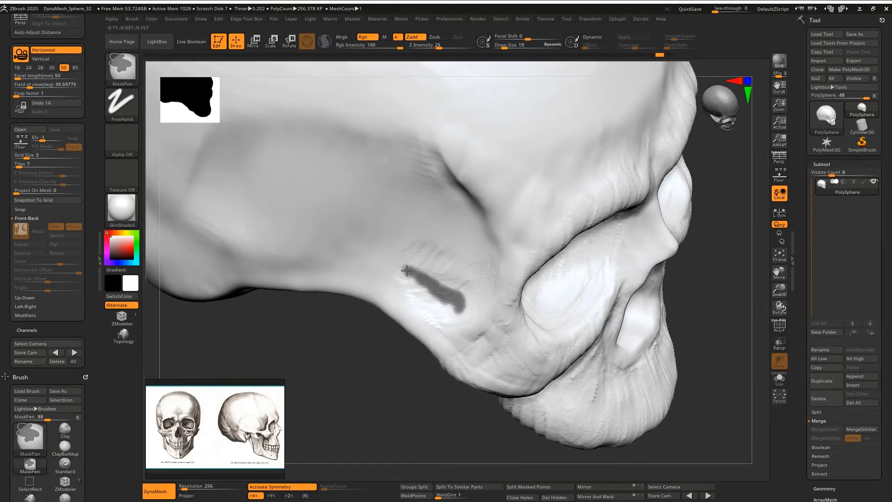
mouse_move(395, 268)
right_mouse_down()
mouse_move(414, 223)
mouse_move(767, 356)
right_mouse_up()
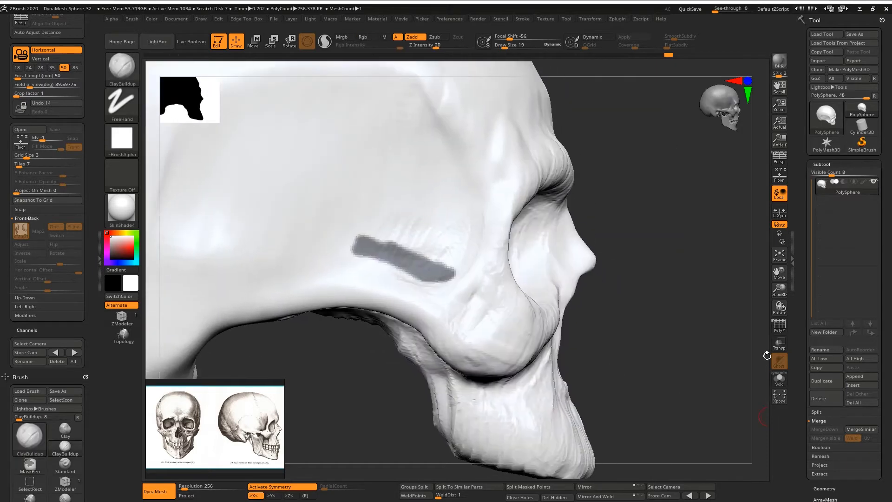
Step: Extract the masked strip as a separate subtool, select it and clear its mask
key("ctrl+e")
left_click(668, 321)
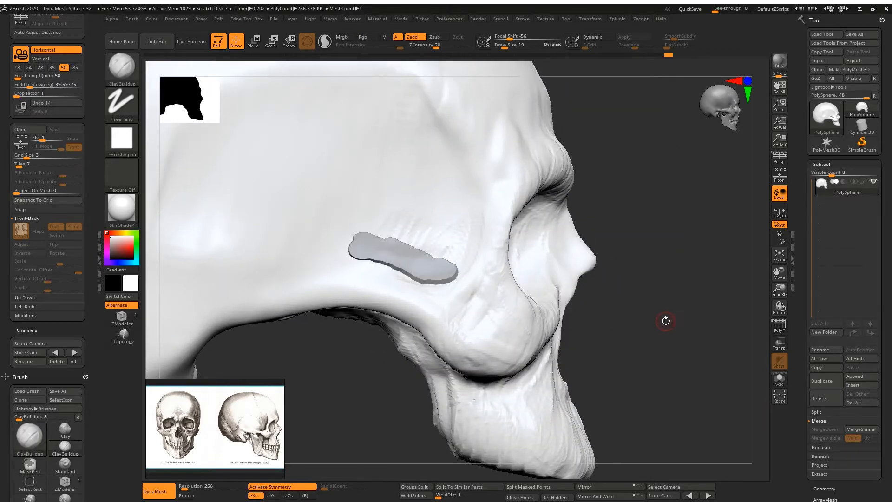
key("e")
left_click(639, 358)
left_click_drag(626, 198, 641, 214, "ctrl")
Step: Scale the extracted strips vertically into tall plates on both sides of the skull
mouse_move(641, 215)
right_mouse_down()
mouse_move(546, 261)
mouse_move(472, 193)
mouse_move(448, 254)
mouse_move(382, 222)
right_mouse_up()
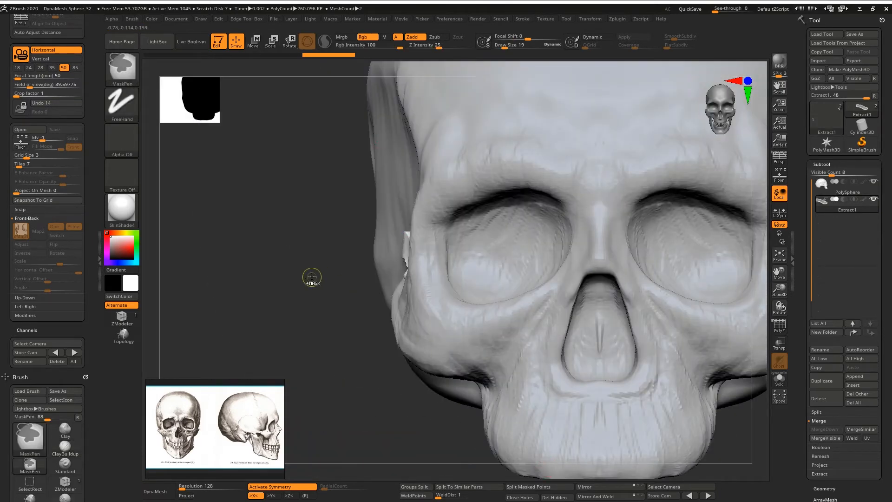
left_click(273, 43)
left_click(407, 253)
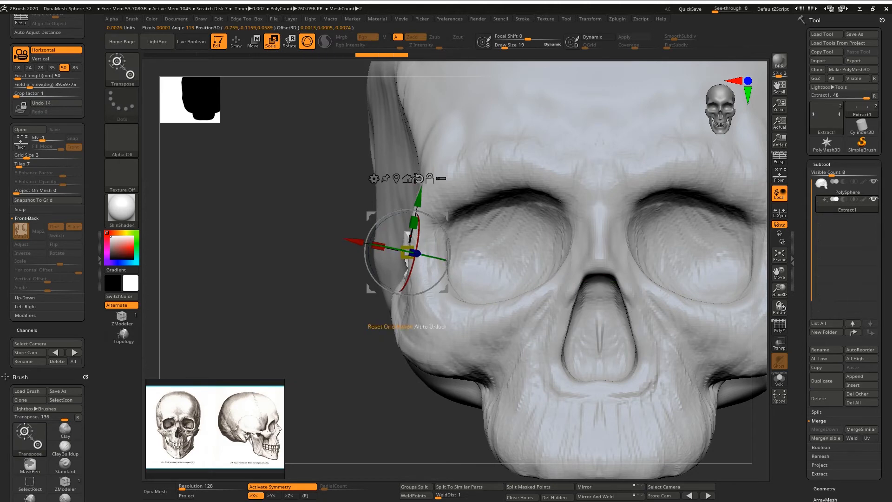
right_click_drag(405, 326, 460, 331, "shift")
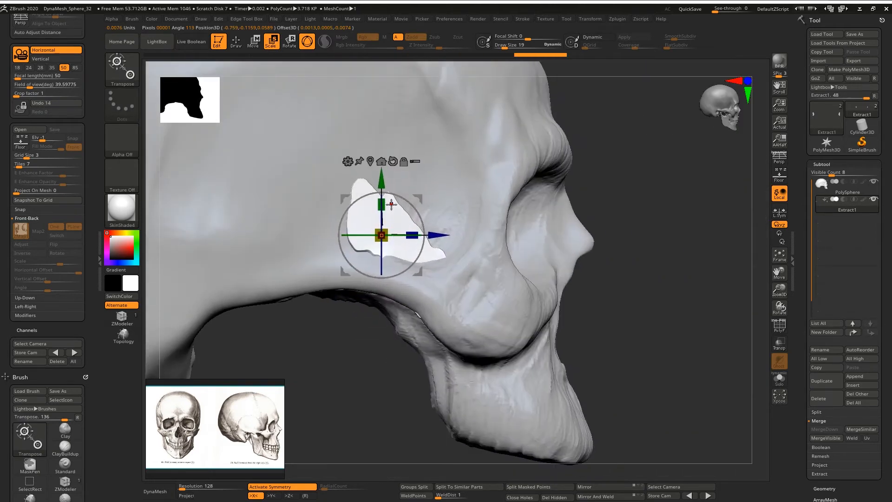
left_click_drag(381, 203, 398, 148)
left_click_drag(381, 176, 382, 212)
Step: Tilt and move the extracted plates so they pass down through the zygomatic arch behind the cheekbone
right_click_drag(403, 240, 400, 279)
left_click_drag(402, 283, 371, 288)
right_click_drag(371, 289, 363, 322)
left_click_drag(349, 303, 360, 288)
right_click_drag(379, 308, 397, 272)
left_click_drag(424, 255, 425, 255)
mouse_move(425, 256)
right_mouse_down()
mouse_move(400, 255)
mouse_move(422, 244)
mouse_move(417, 254)
mouse_move(430, 261)
right_mouse_up()
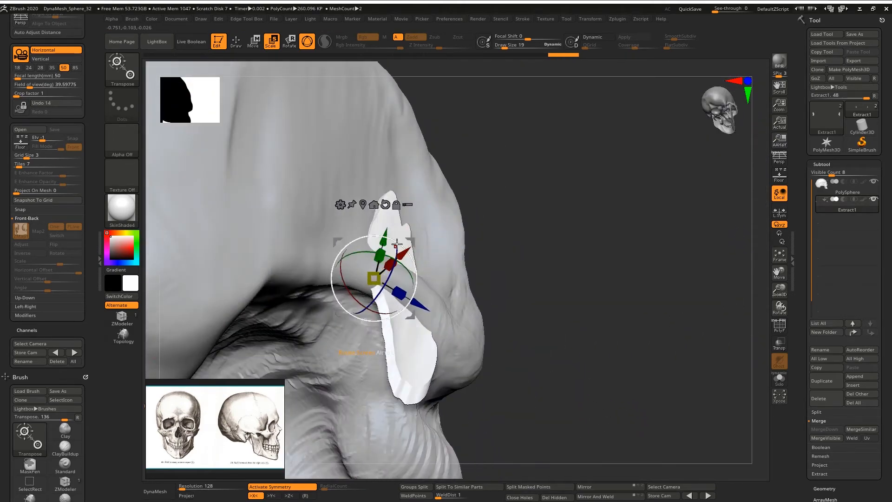
Step: Rotate and shift the plates to follow the slant of the temple just behind the eye socket
left_click_drag(397, 243, 392, 269)
left_click_drag(392, 232, 398, 214)
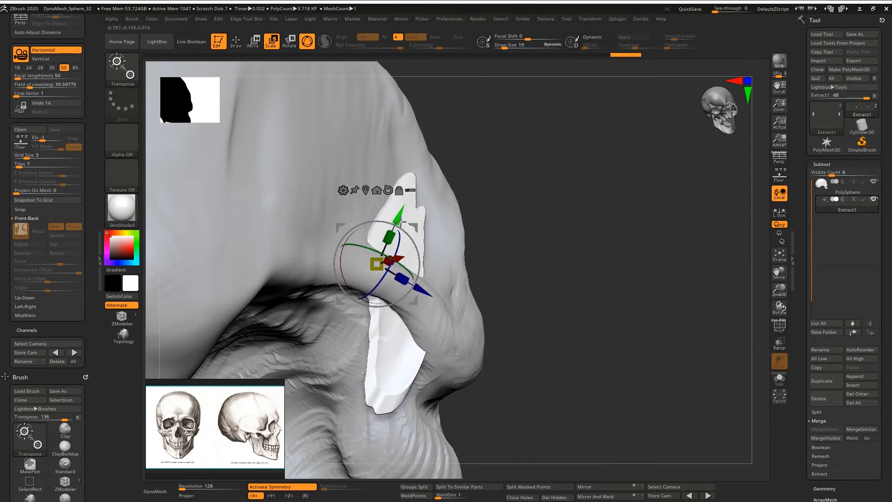
right_click_drag(399, 218, 377, 251)
left_click_drag(376, 277, 376, 278)
right_click_drag(376, 278, 334, 274)
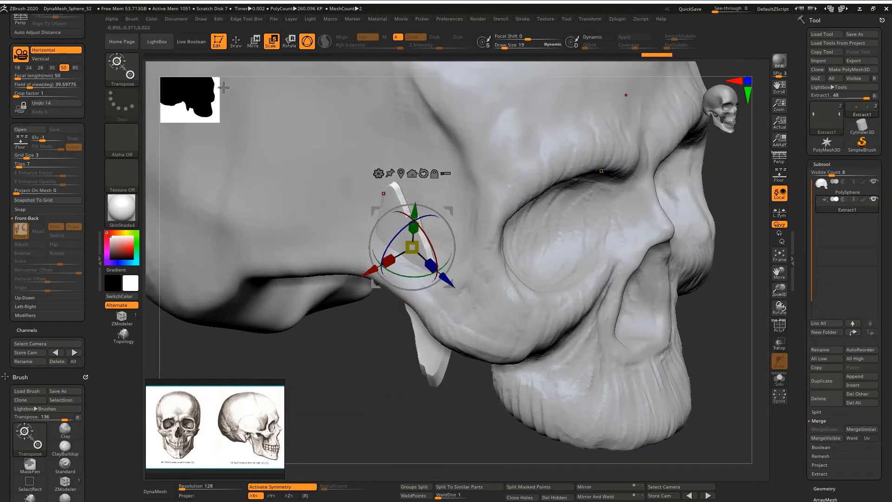
Step: Set the Extract1 subtool to subtraction and turn on Live Boolean to cut its slot into the skull
left_click(236, 42)
mouse_move(403, 279)
right_mouse_down()
mouse_move(360, 293)
mouse_move(394, 278)
right_mouse_up()
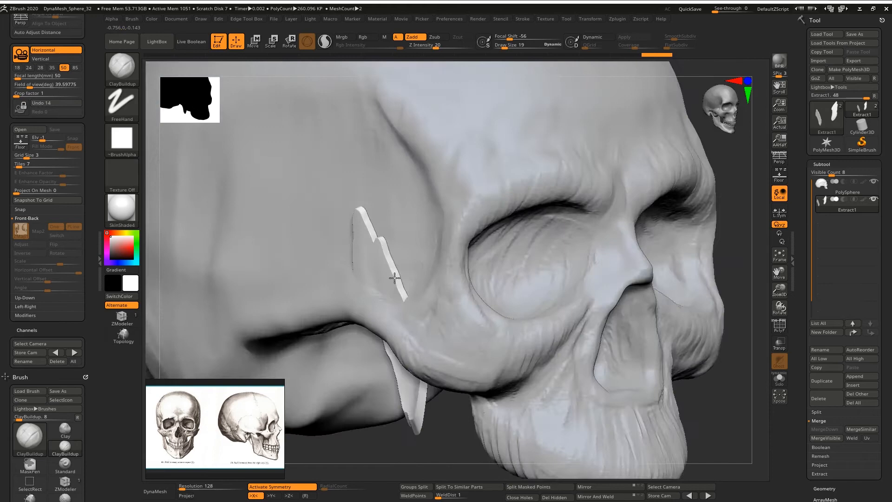
left_click(844, 200)
left_click(191, 41)
left_click_drag(399, 260, 420, 267)
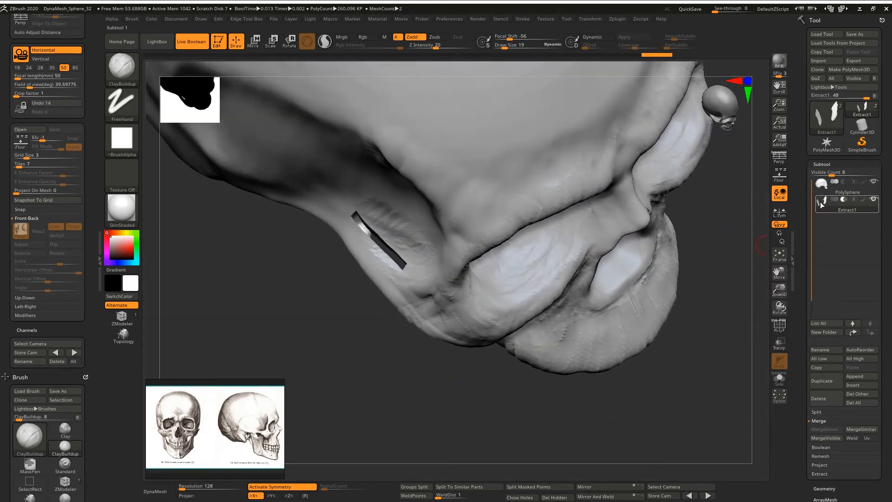
Step: Reposition the transform gizmo on the subtracting plates and move and rotate them along the zygomatic arch
left_click(255, 42)
left_click_drag(378, 218, 389, 238)
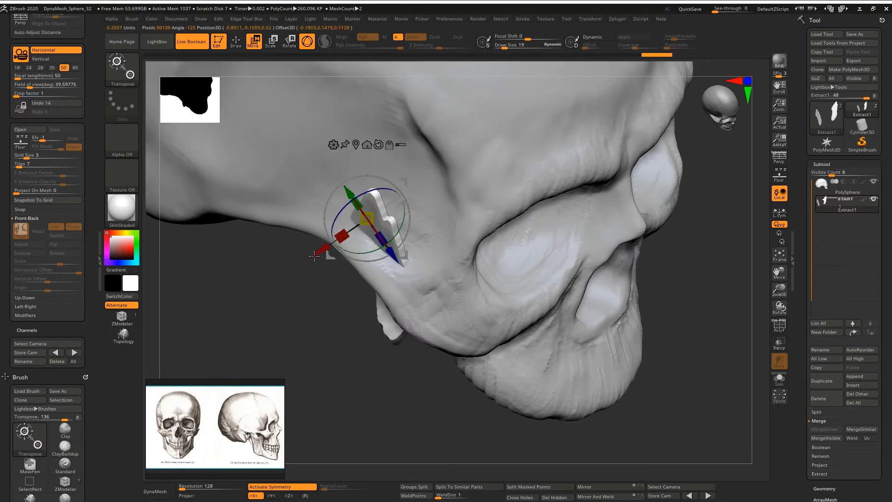
mouse_move(317, 263)
left_mouse_down()
mouse_move(363, 284)
mouse_move(325, 267)
left_mouse_up()
left_click(382, 187, "alt")
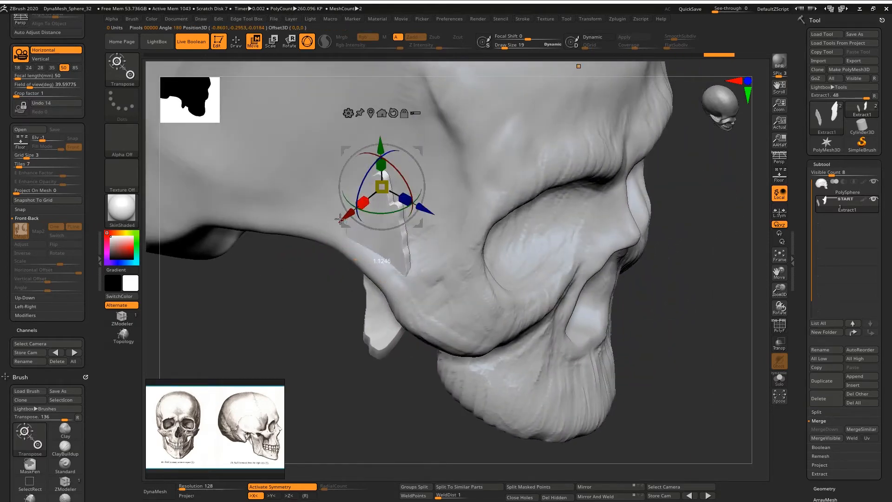
left_click_drag(271, 304, 223, 289, "shift")
left_click_drag(348, 174, 418, 205)
left_click(370, 233, "alt")
left_click_drag(320, 260, 442, 234)
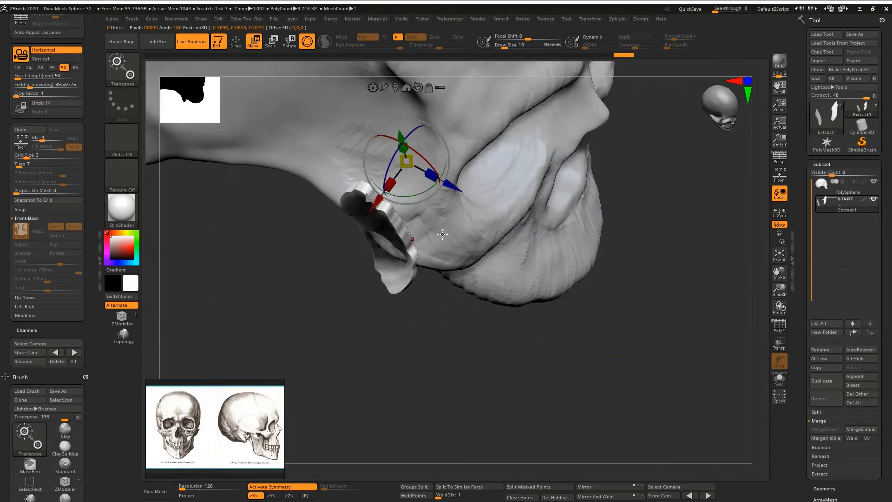
Step: Scale up the subtracting plates and rotate them to cut through the temple behind the cheekbone
left_click(376, 223, "alt")
mouse_move(409, 204)
right_mouse_down()
mouse_move(422, 139)
mouse_move(407, 202)
right_mouse_up()
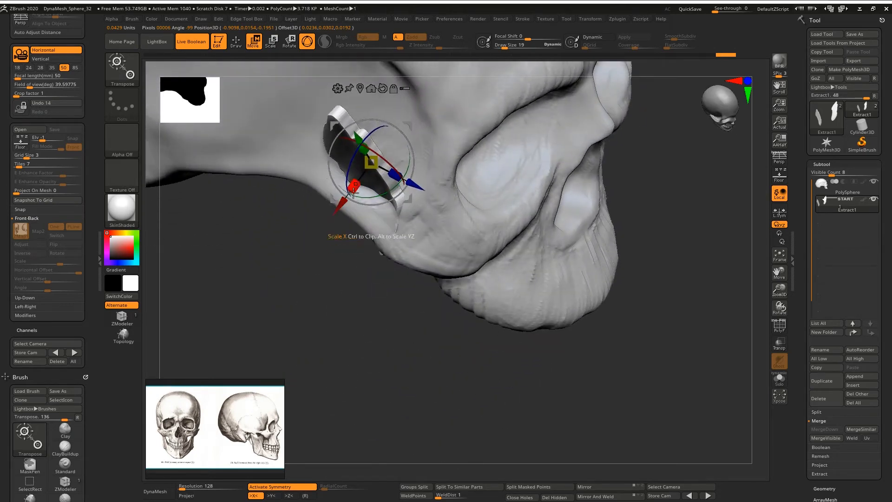
right_click_drag(398, 176, 404, 141)
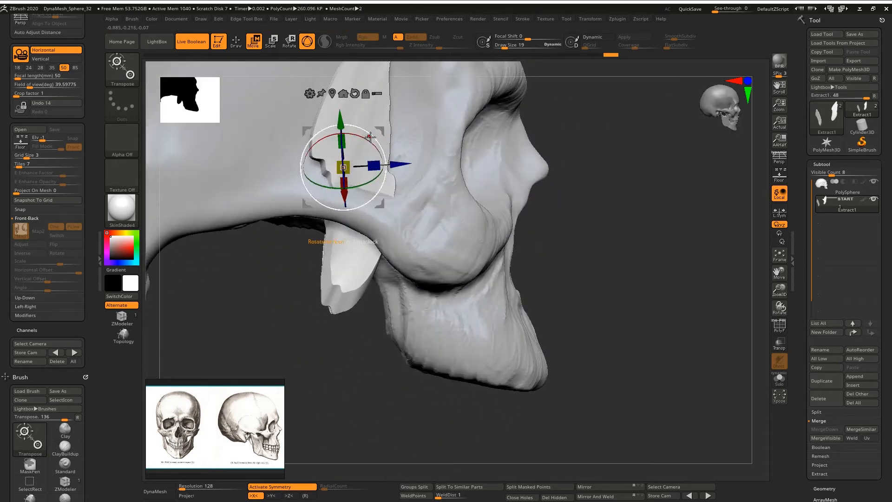
left_click_drag(382, 152, 399, 172)
right_click_drag(398, 172, 367, 191)
mouse_move(367, 191)
left_mouse_down()
mouse_move(355, 208)
mouse_move(352, 193)
left_mouse_up()
right_click_drag(352, 192, 420, 191)
Step: Set the Extract1 cutter subtool back to Boolean subtraction and return to Draw mode
left_click(857, 190)
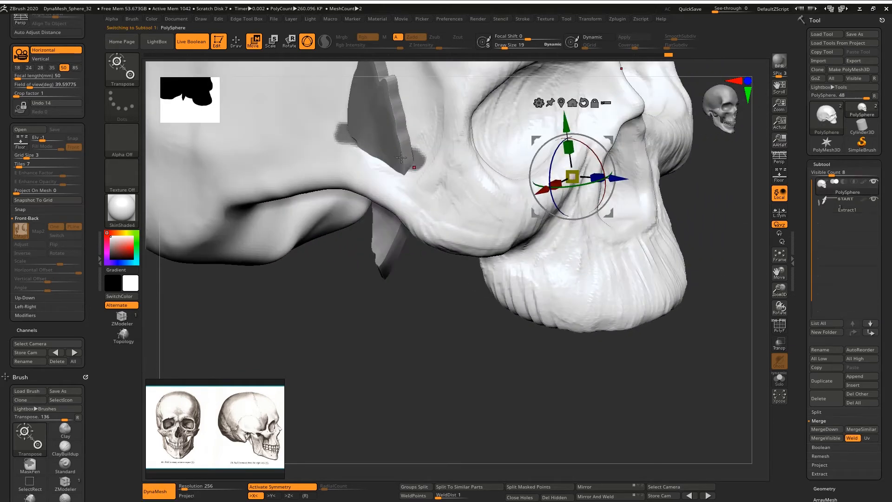
right_click_drag(393, 322, 377, 335)
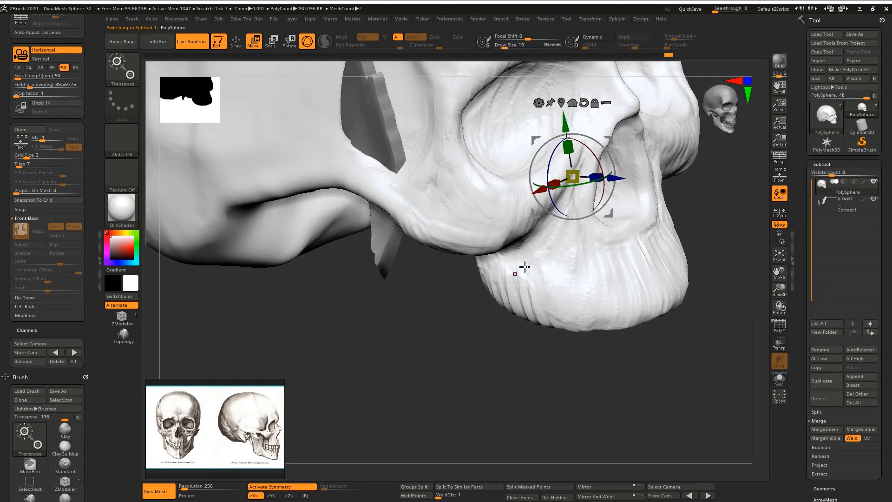
mouse_move(846, 200)
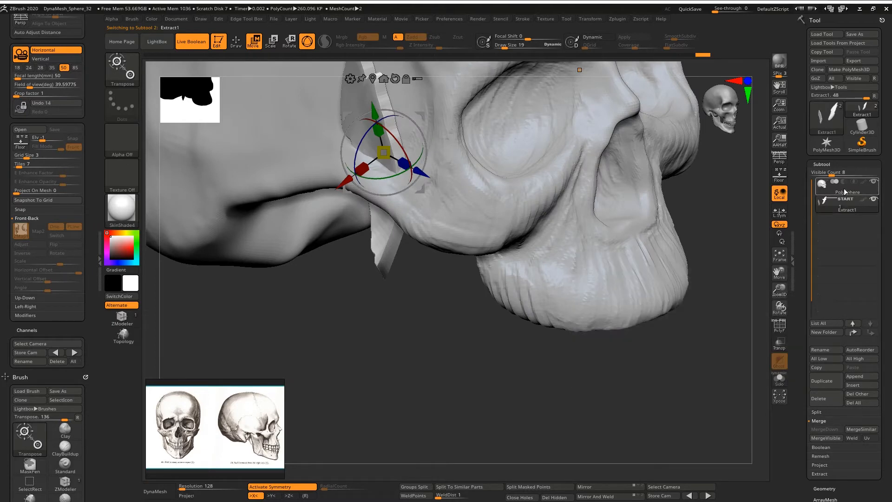
left_click(843, 198)
mouse_move(404, 316)
left_mouse_down()
mouse_move(430, 333)
mouse_move(391, 316)
mouse_move(406, 360)
mouse_move(446, 314)
mouse_move(434, 311)
mouse_move(398, 338)
mouse_move(422, 317)
left_mouse_up()
key("q")
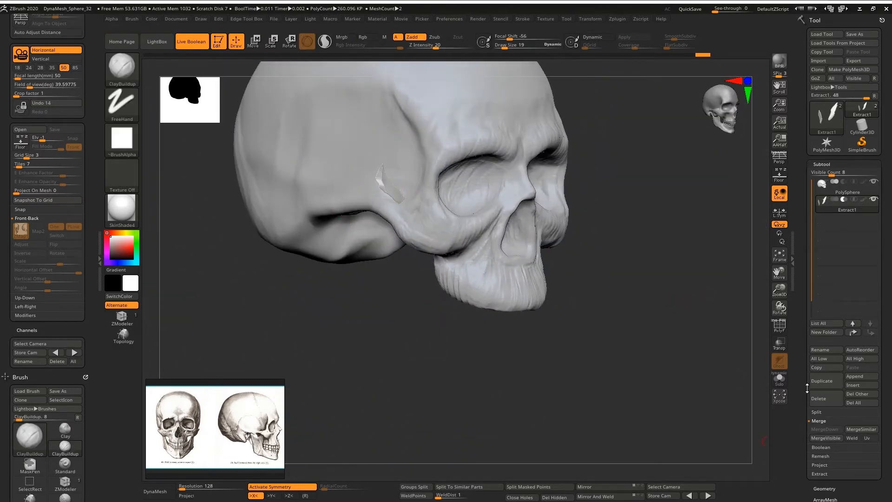
Step: Make a Boolean mesh from the skull and the cutter and open the resulting UMesh_PolySphere tool
left_click(828, 448)
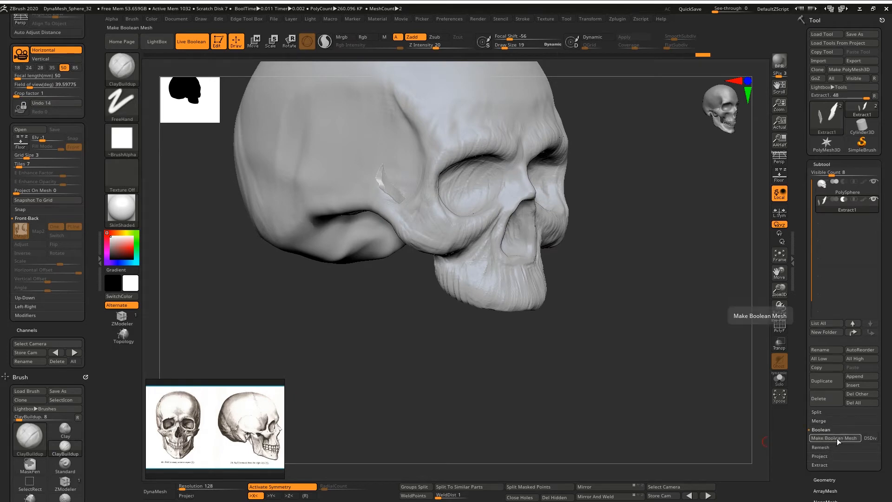
left_click(836, 438)
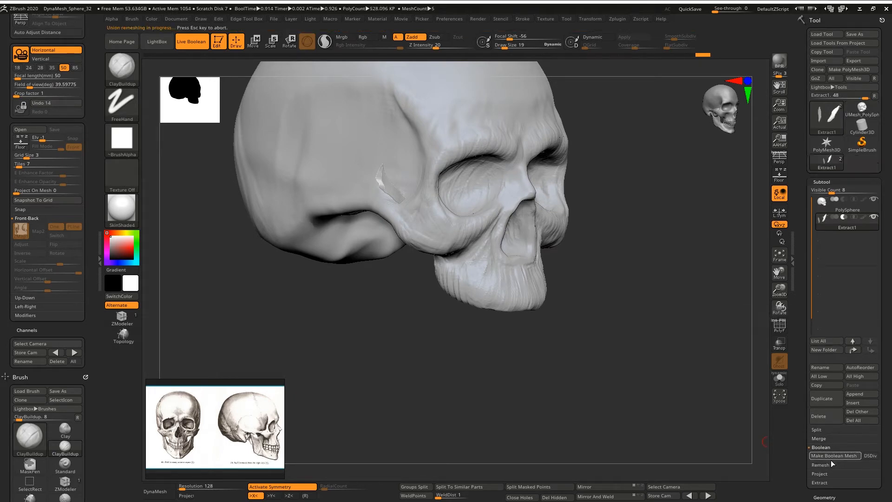
left_click(859, 115)
Step: Convert the Boolean result to DynaMesh at resolution 128 and smooth the edges of the slot behind the cheekbone
left_click_drag(409, 297, 430, 291, "alt")
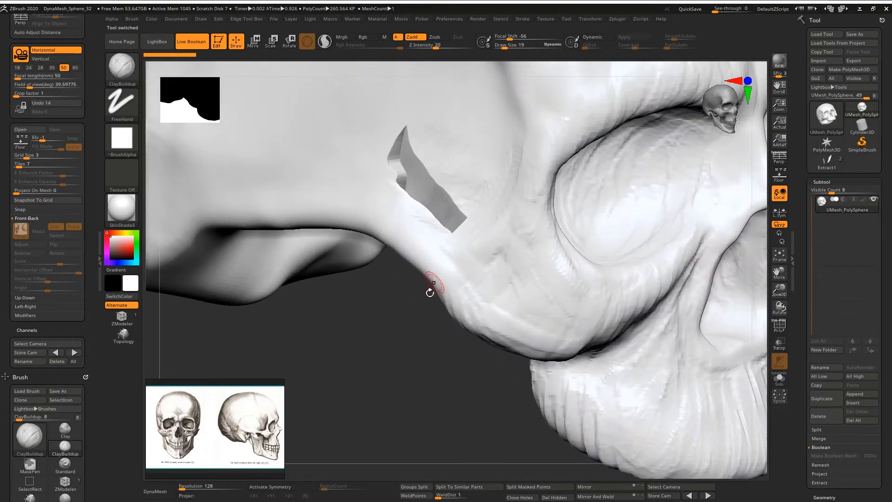
left_click_drag(399, 144, 403, 182, "shift")
key("ctrl+z")
left_click_drag(395, 293, 390, 320)
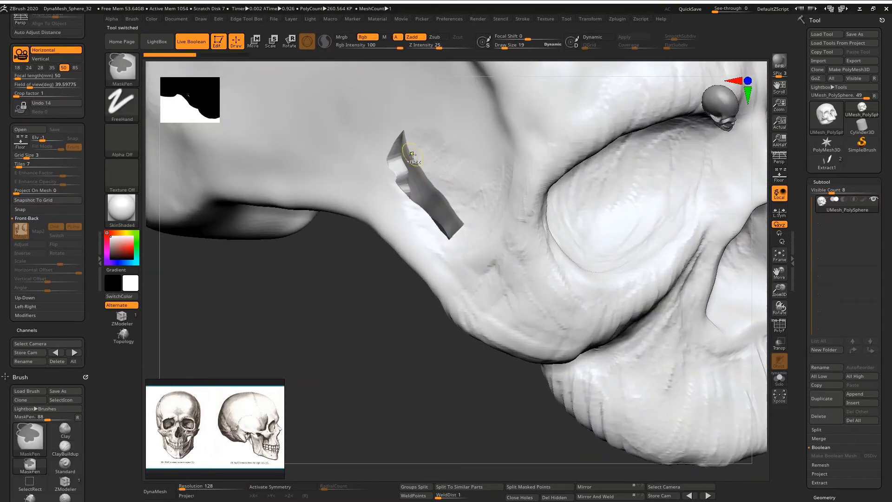
left_click(159, 491)
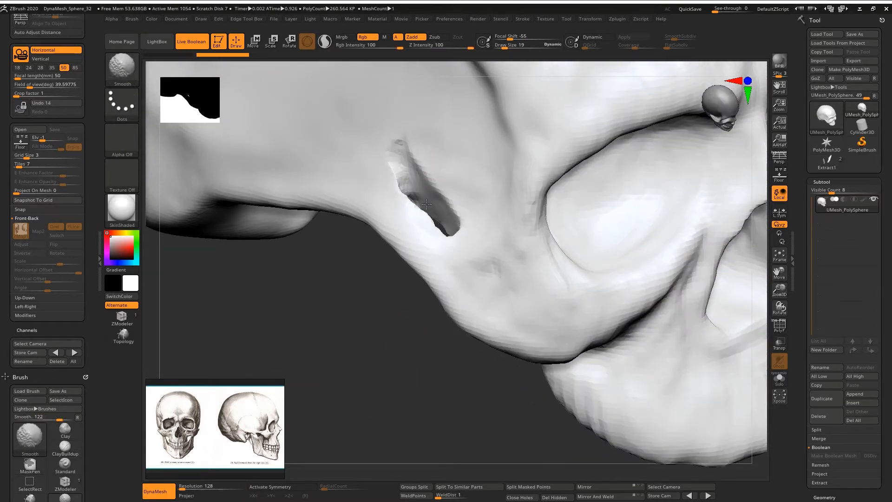
left_click_drag(427, 204, 439, 224, "shift")
Step: Widen the slot between the temple and the zygomatic arch using the Move brush at draw size 73
left_click_drag(394, 288, 409, 274)
key("space")
left_click_drag(412, 208, 424, 207)
key("b")
key("m")
key("v")
left_click_drag(381, 269, 388, 265)
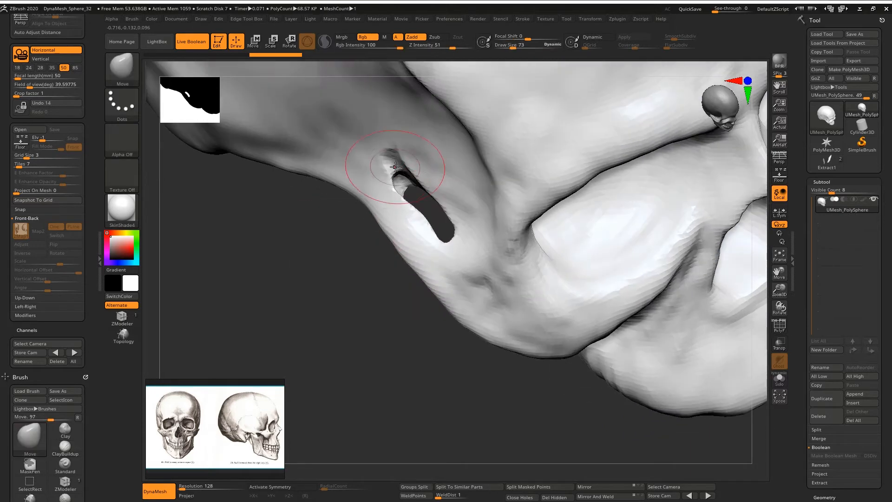
left_click_drag(395, 167, 397, 176)
left_click_drag(401, 187, 403, 193)
right_click_drag(404, 189, 448, 227)
left_click_drag(460, 247, 477, 261)
right_click_drag(481, 270, 458, 260)
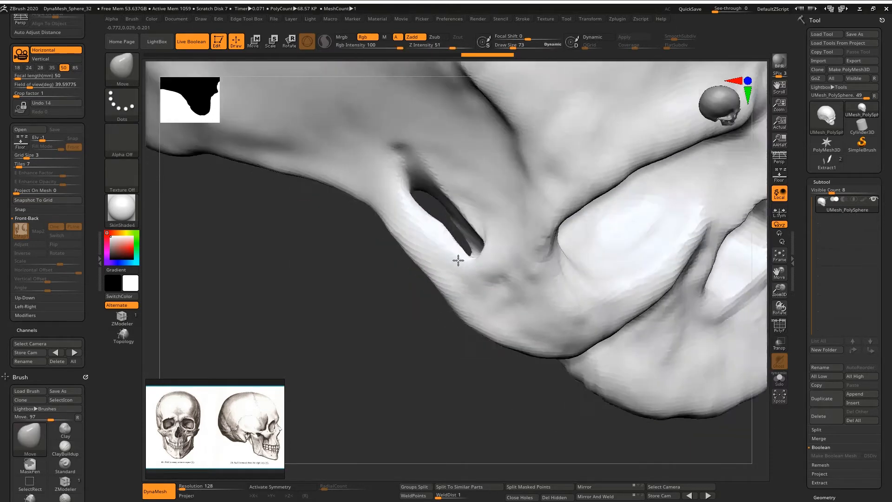
left_click_drag(458, 260, 465, 263)
Step: Switch to ClayBuildup with draw size 77 and Z Intensity 5, and undo the trial strokes around the temple
mouse_move(479, 269)
right_mouse_down()
mouse_move(516, 241)
mouse_move(484, 200)
mouse_move(467, 195)
mouse_move(466, 225)
mouse_move(459, 205)
right_mouse_up()
key("b")
key("c")
key("b")
key("space")
left_click_drag(459, 203, 454, 203)
right_click_drag(540, 215, 553, 211)
key("space")
left_click_drag(545, 209, 552, 208)
right_click_drag(554, 210, 594, 220)
key("ctrl+z")
mouse_move(595, 225)
left_mouse_down()
mouse_move(583, 201)
mouse_move(554, 219)
left_mouse_up()
left_click(429, 47)
key("ctrl+z")
left_click(421, 47)
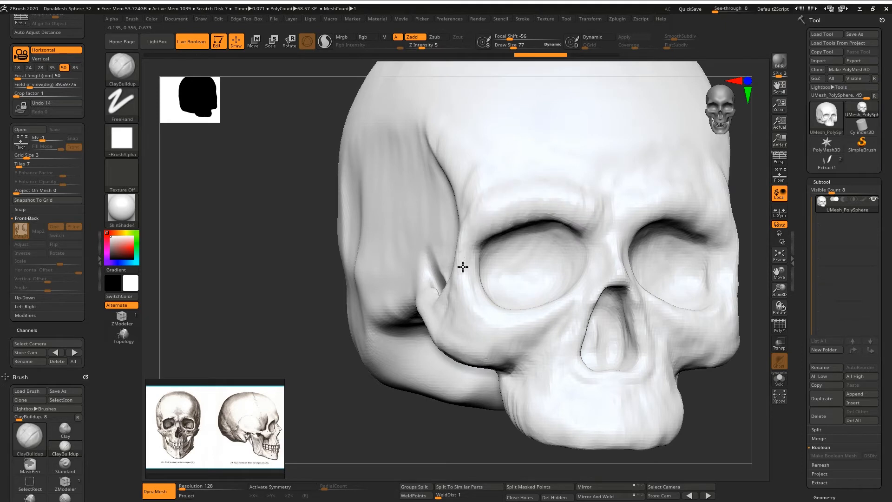
Step: Set Z Intensity to 3 and draw size to 53, and build up the temple ridge and zygomatic arch
mouse_move(462, 266)
right_mouse_down()
mouse_move(497, 213)
mouse_move(471, 200)
right_mouse_up()
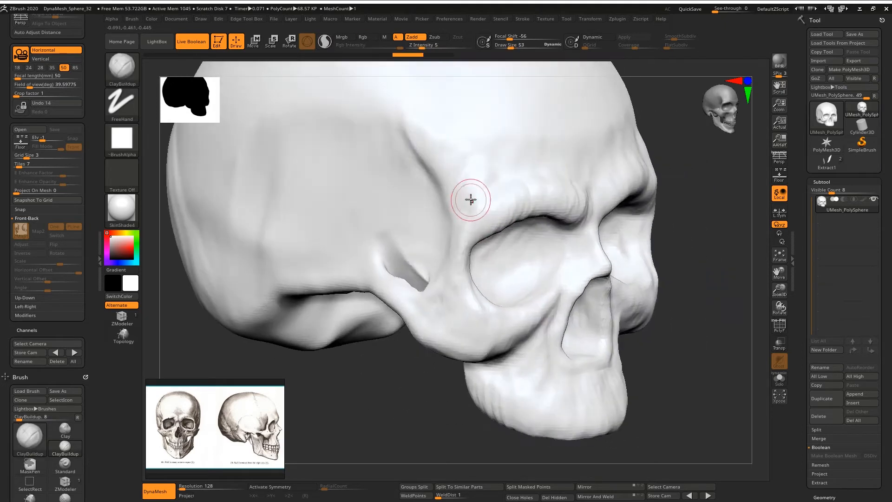
left_click(419, 46)
type("3")
key("Return")
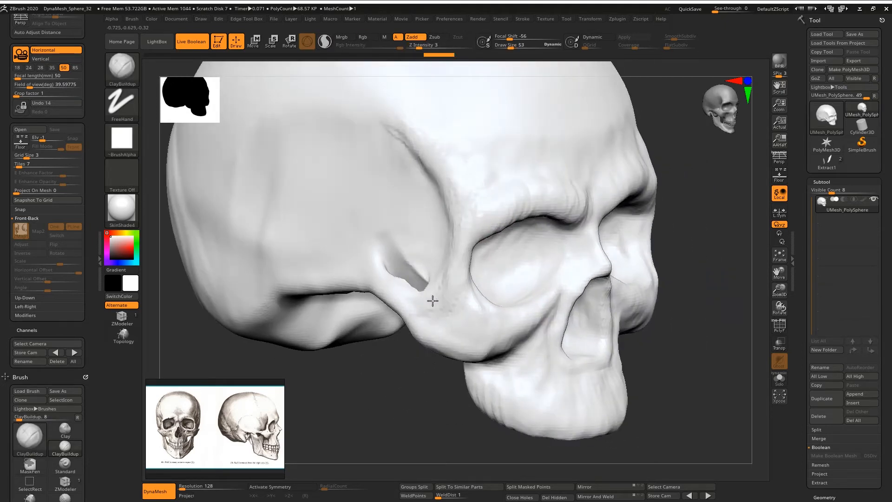
right_click_drag(330, 273, 436, 292)
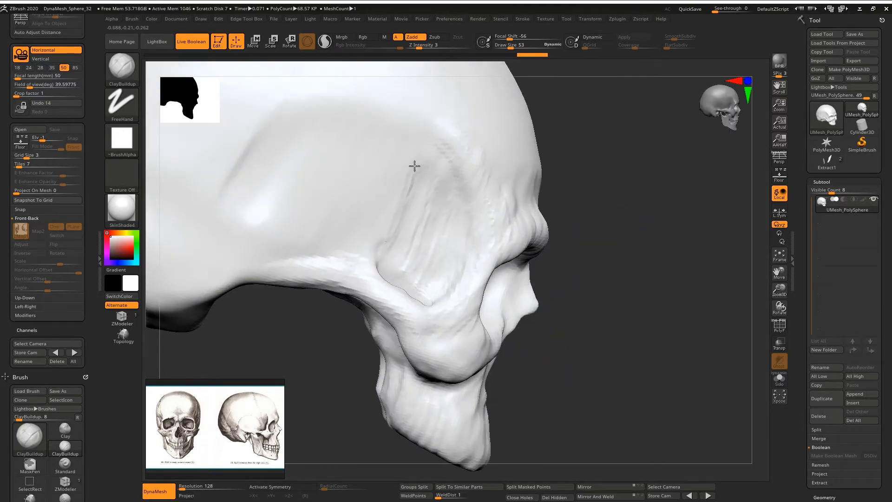
right_click_drag(388, 190, 410, 199)
right_click_drag(409, 199, 430, 260, "ctrl")
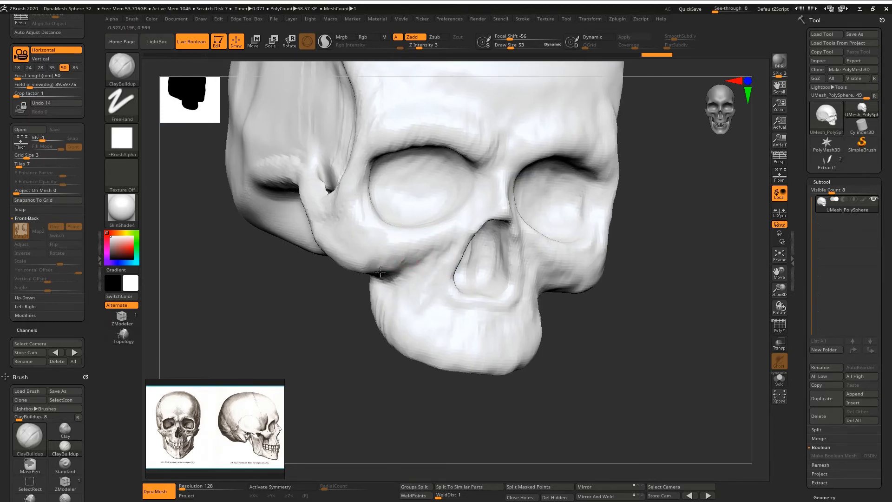
Step: Sculpt narrow vertical ridges inside the nasal opening with ClayBuildup at draw size 17 and Z Intensity 8
mouse_move(326, 218)
right_mouse_down()
mouse_move(371, 239)
mouse_move(404, 241)
mouse_move(418, 230)
mouse_move(415, 263)
mouse_move(418, 232)
mouse_move(407, 231)
right_mouse_up()
left_click_drag(423, 46, 426, 45)
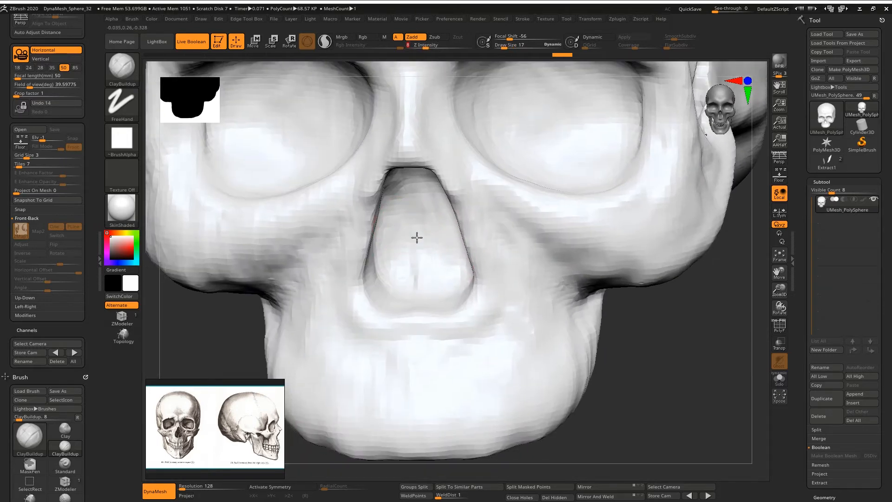
right_click_drag(435, 303, 430, 315)
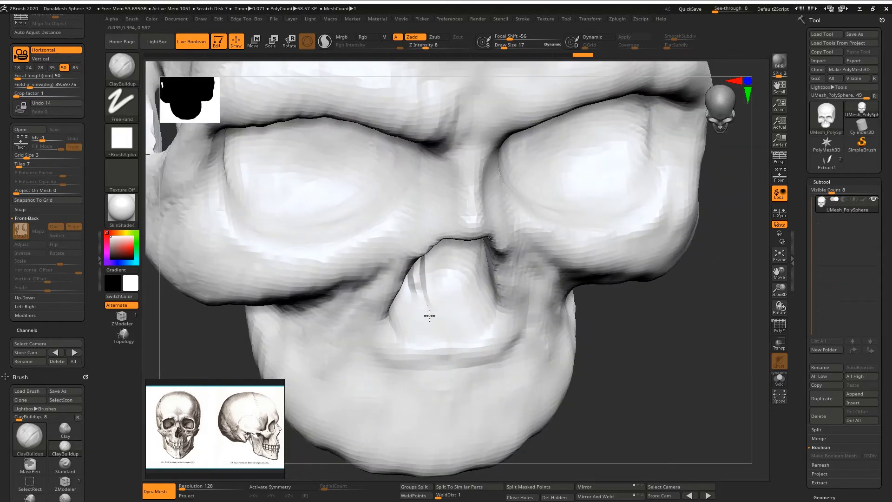
right_click_drag(411, 351, 437, 241)
right_click_drag(437, 242, 449, 204, "alt")
Step: Mirror and weld the skull across X, and smooth and shape the septum inside the nasal opening
left_click(603, 496)
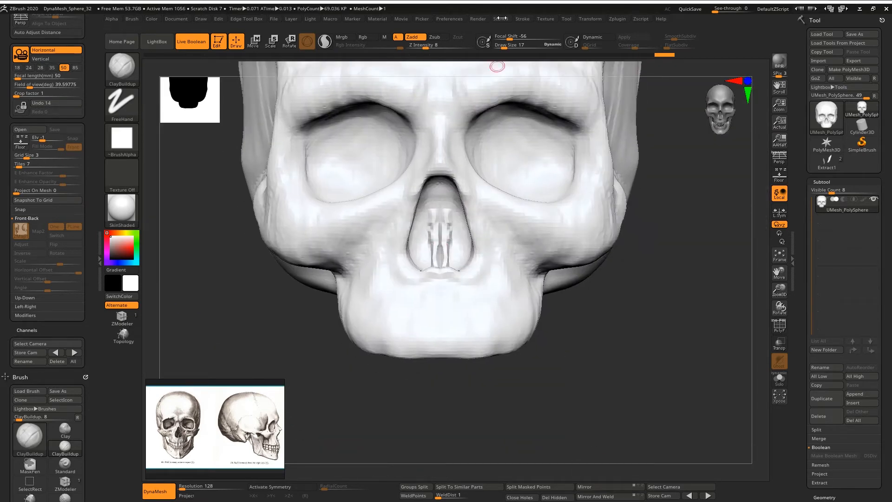
mouse_move(437, 256)
left_mouse_down("shift")
mouse_move(432, 231)
mouse_move(436, 258)
left_mouse_up("shift")
right_click_drag(436, 240, 437, 266)
left_click_drag(439, 277, 437, 240)
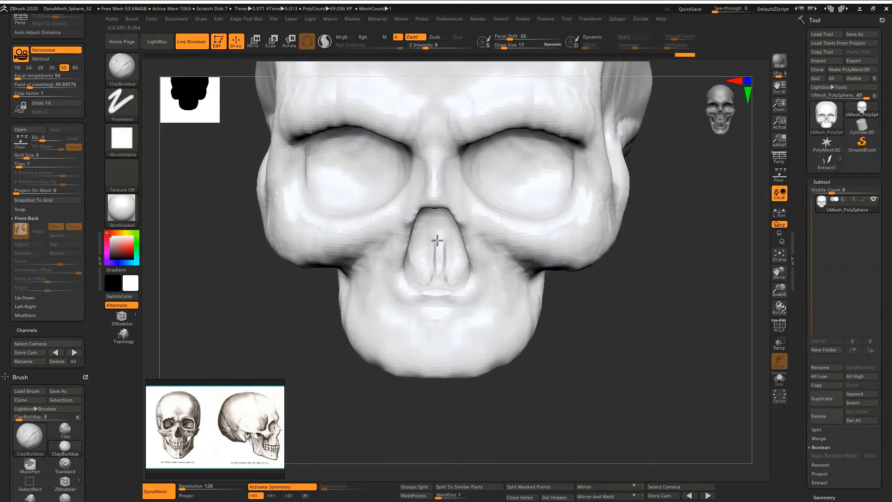
Step: Build up the nasal bridge and the rim of the nasal opening at draw size 21, smoothing the result
right_click_drag(439, 216, 421, 197)
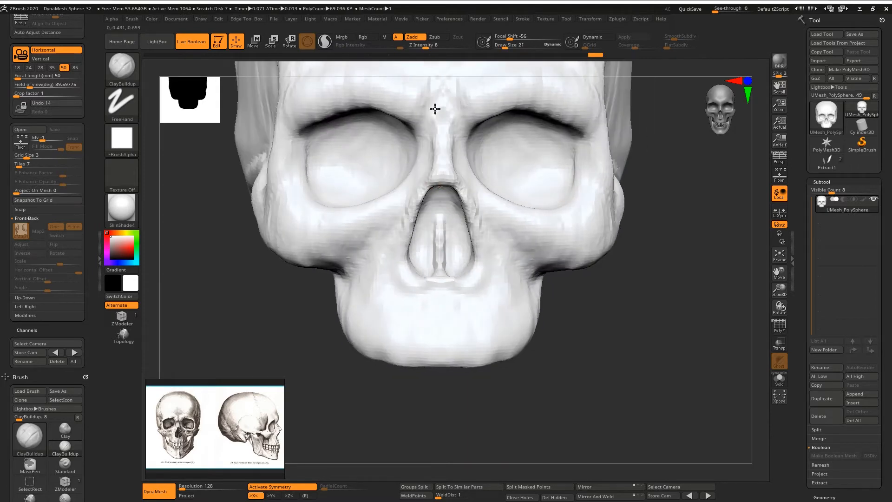
right_click_drag(434, 125, 446, 138)
left_click_drag(446, 138, 442, 100, "shift")
Step: Change the skull's material to ToyPlastic
mouse_move(442, 100)
right_mouse_down("ctrl")
mouse_move(410, 197)
mouse_move(572, 211)
mouse_move(209, 270)
right_mouse_up("ctrl")
right_click_drag(209, 269, 222, 237, "alt")
left_click(122, 208)
left_click(415, 407)
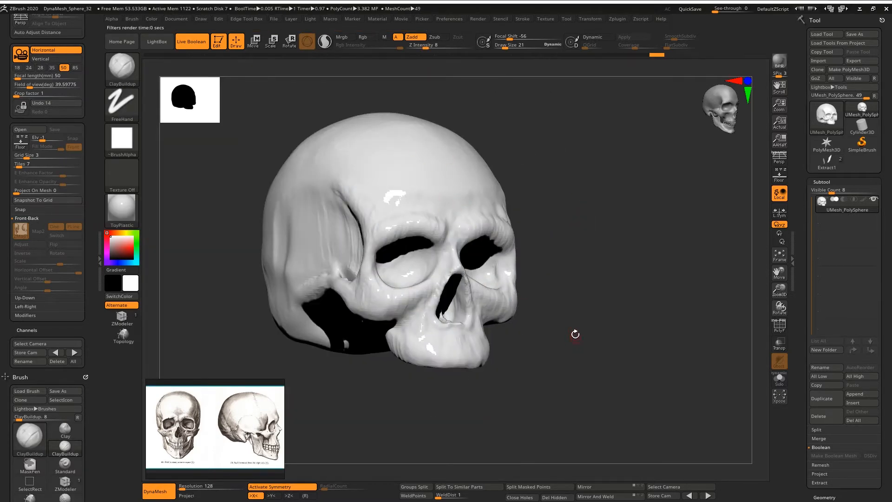
Step: Switch to the DamStandard brush with Z Intensity 8 and carve a small groove at the middle of the upper jaw
right_click_drag(578, 300, 558, 81, "shift")
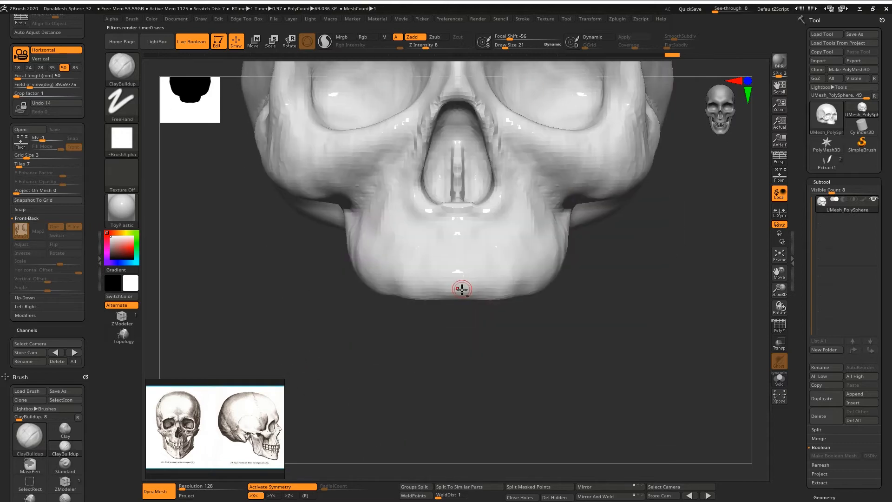
key("b")
key("d")
key("s")
key("ctrl+z")
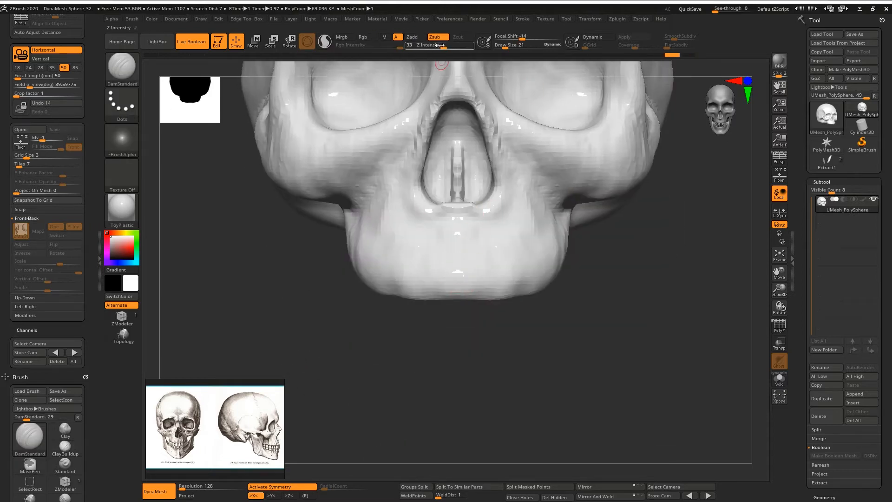
left_click_drag(456, 294, 457, 297)
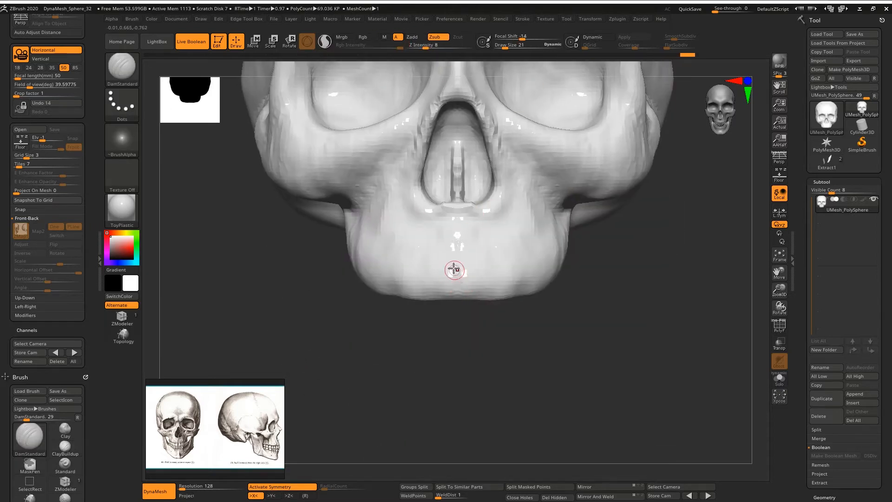
Step: Remesh the skull at DynaMesh resolution 256 and carve vertical tooth-root grooves into the front of the upper jaw
right_click_drag(455, 270, 497, 88)
right_click_drag(522, 200, 518, 208, "shift")
mouse_move(518, 208)
right_mouse_down("alt")
mouse_move(501, 249)
mouse_move(505, 276)
right_mouse_up("alt")
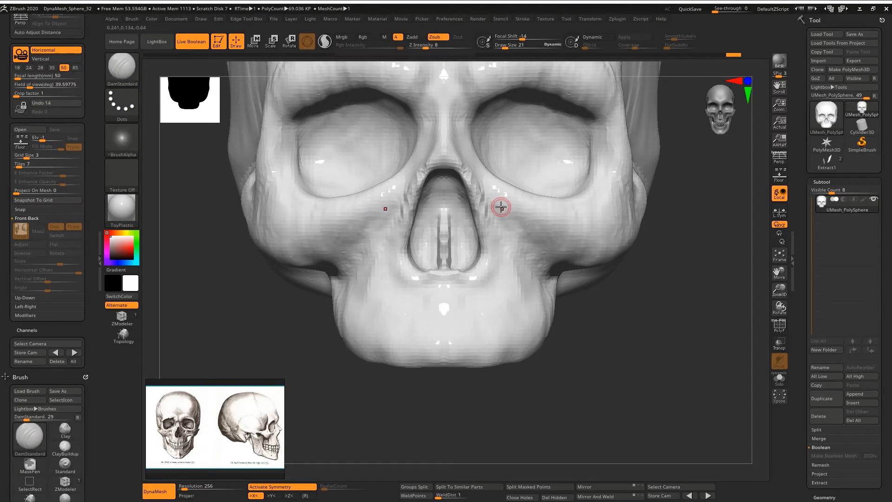
key("shift+f")
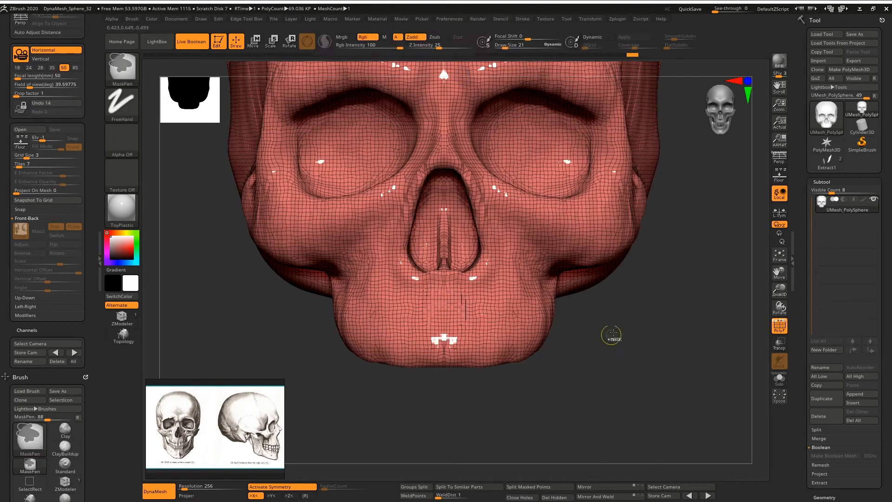
key("shift+f")
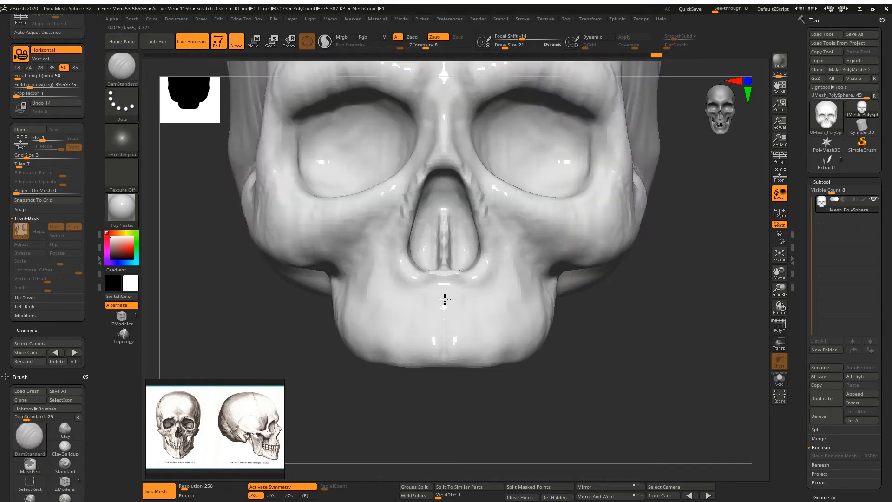
right_click_drag(442, 316, 419, 314)
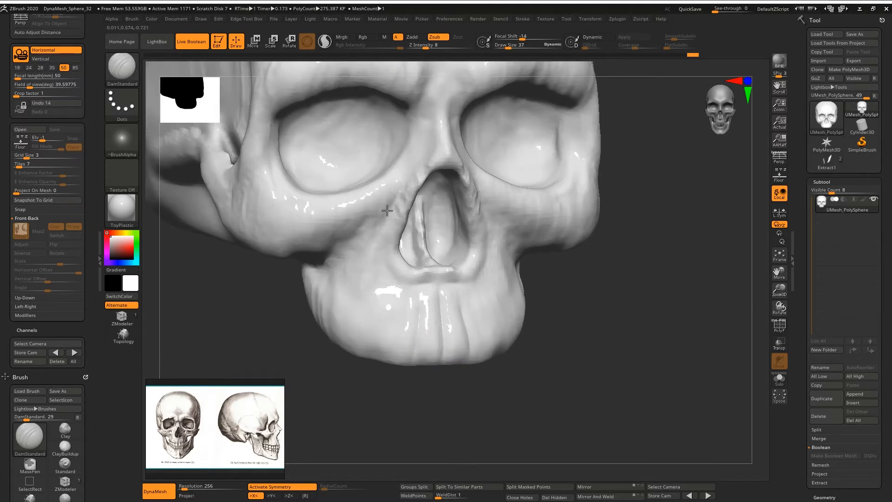
Step: Enlarge the brush to draw size 90 and smooth the cheeks, brow and temple of the skull
key("space")
left_click_drag(416, 247, 424, 246)
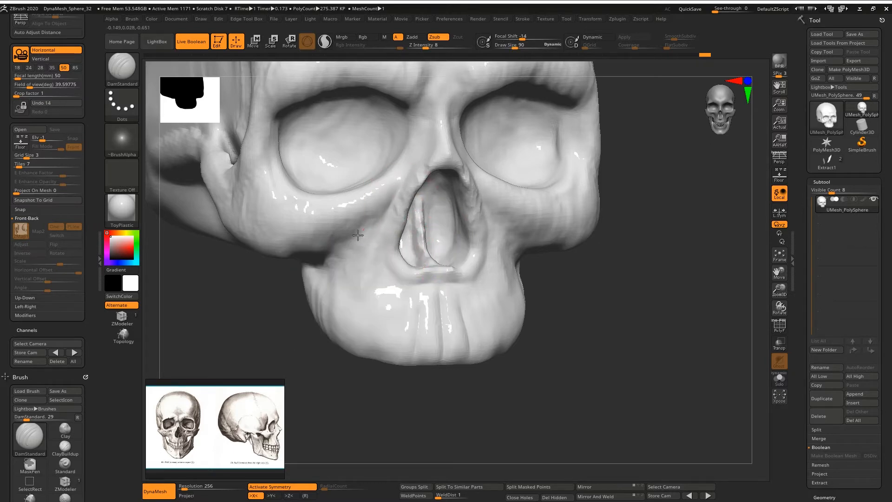
right_click_drag(426, 98, 415, 134)
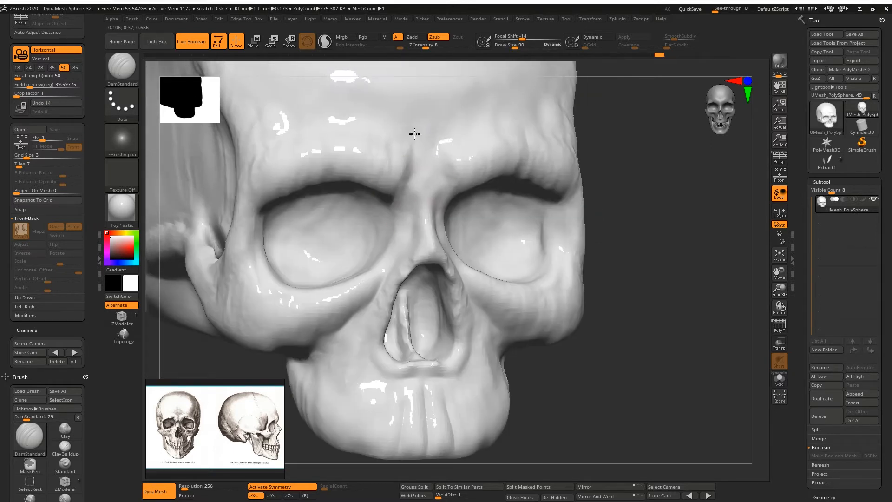
mouse_move(404, 181)
right_mouse_down()
mouse_move(344, 225)
mouse_move(339, 184)
right_mouse_up()
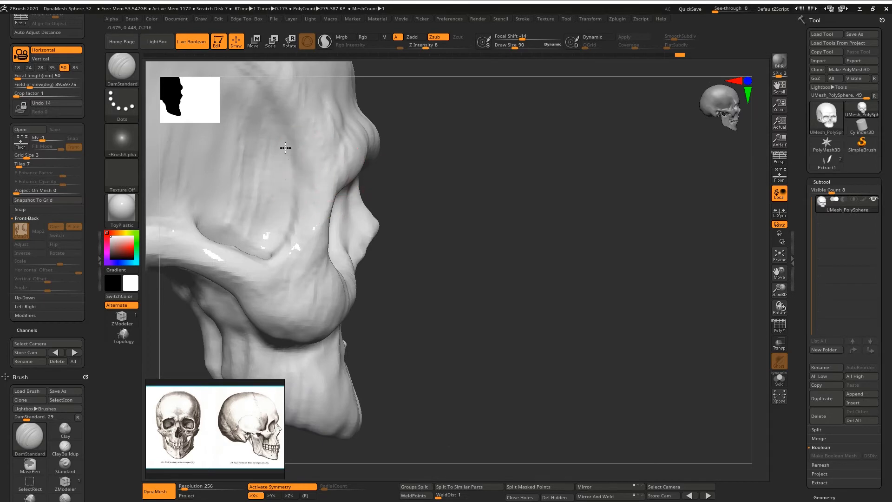
mouse_move(273, 101)
right_mouse_down()
mouse_move(339, 153)
mouse_move(395, 279)
right_mouse_up()
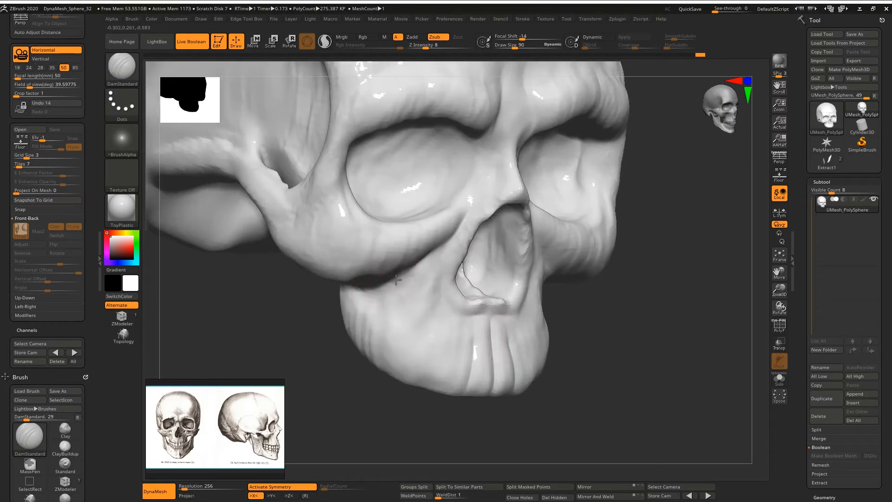
mouse_move(397, 319)
right_mouse_down()
mouse_move(411, 307)
mouse_move(378, 327)
right_mouse_up()
Step: Switch to the ClayBuildup brush at draw size 46 and build up the tooth roots along the side of the upper jaw
left_click_drag(539, 352, 622, 412, "ctrl")
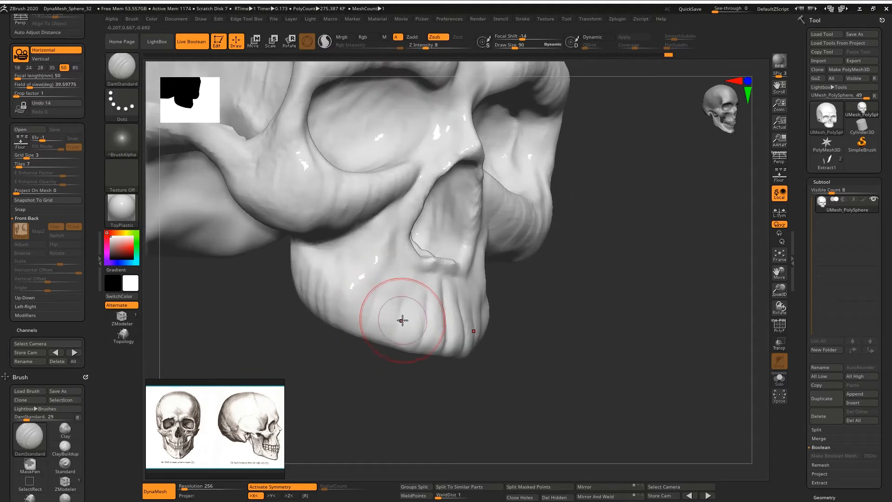
key("bracketleft")
key("bracketleft")
key("bracketleft")
key("b")
key("c")
key("b")
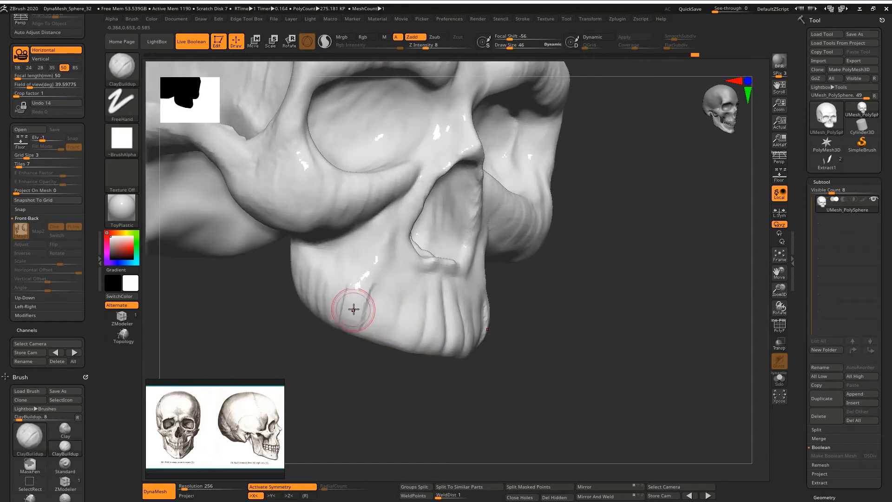
right_click_drag(424, 309, 396, 322)
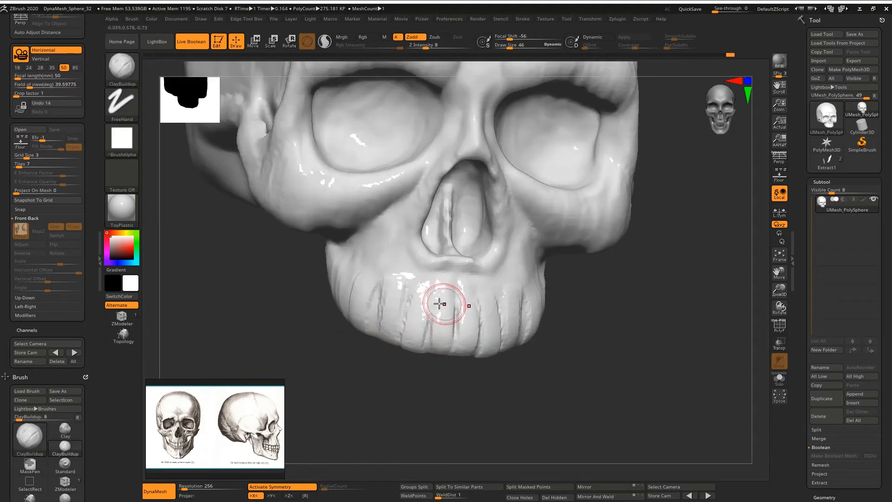
mouse_move(440, 302)
right_mouse_down()
mouse_move(348, 299)
mouse_move(318, 288)
right_mouse_up()
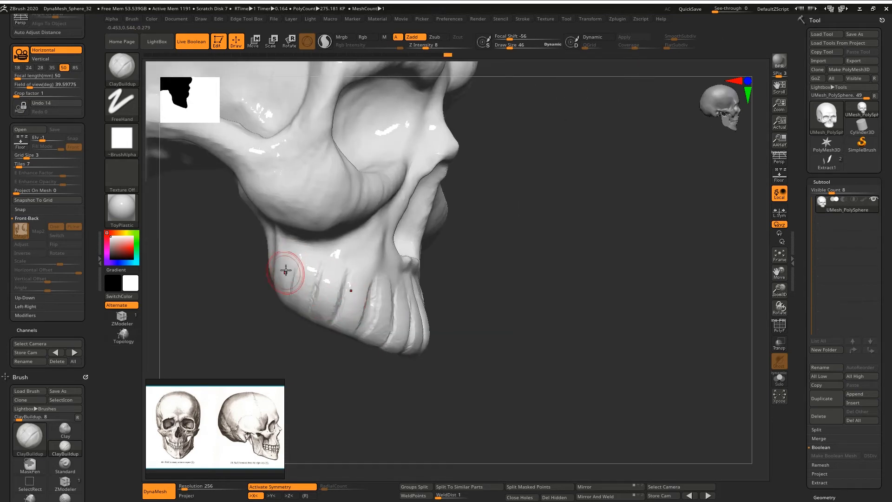
left_click_drag(286, 270, 292, 256)
Step: Build up the underside of the upper jaw along the row of tooth sockets
right_click_drag(293, 274, 295, 217)
mouse_move(285, 320)
left_mouse_down()
mouse_move(279, 295)
mouse_move(349, 318)
left_mouse_up()
right_click_drag(352, 320, 343, 260)
mouse_move(355, 338)
left_mouse_down()
mouse_move(381, 392)
mouse_move(372, 423)
mouse_move(335, 339)
mouse_move(325, 459)
mouse_move(286, 332)
mouse_move(309, 335)
left_mouse_up()
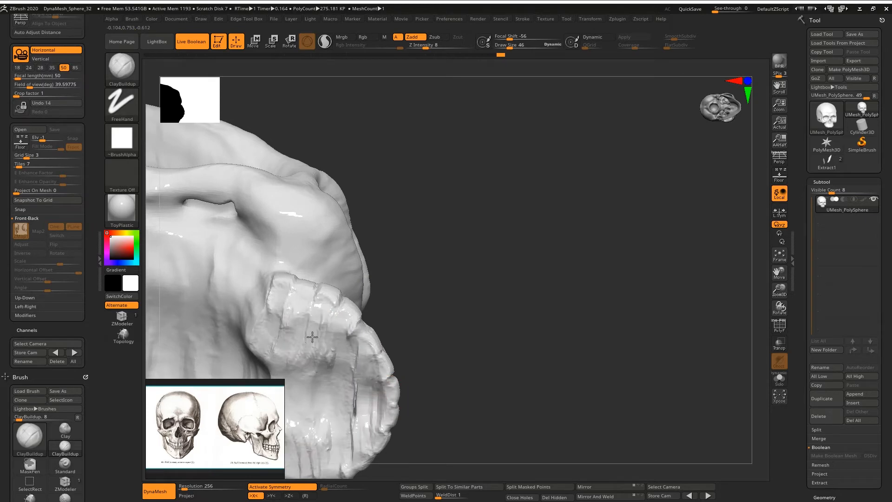
Step: Quick-save the project and smooth the palate between the tooth rows on the underside of the skull
mouse_move(346, 248)
right_mouse_down()
mouse_move(387, 283)
mouse_move(424, 337)
right_mouse_up()
left_click(690, 9)
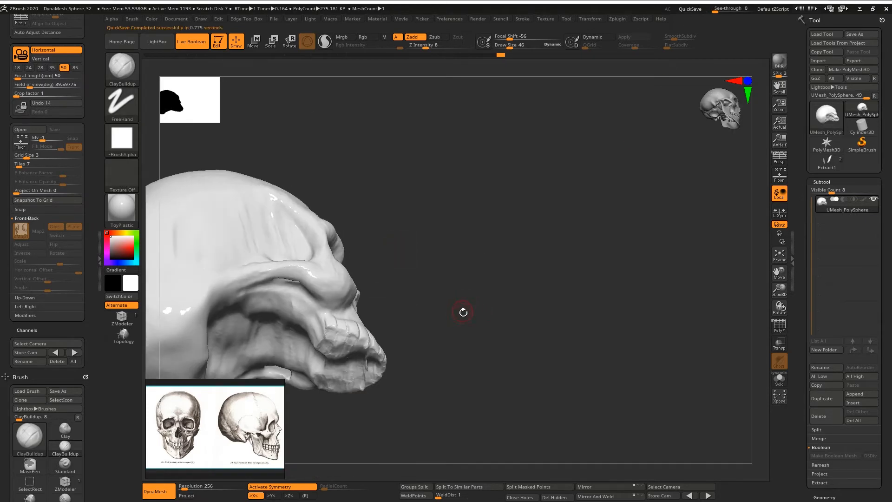
mouse_move(462, 308)
right_mouse_down()
mouse_move(472, 259)
mouse_move(431, 332)
right_mouse_up()
key("shift")
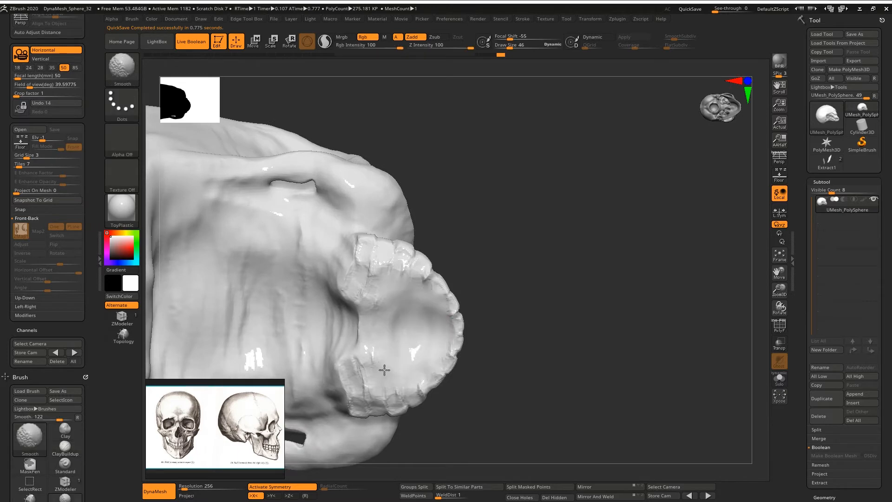
right_click_drag(373, 273, 382, 331)
Step: Lower the ClayBuildup Z Intensity to 4 and refine the bone around the brow and eye socket
right_click_drag(416, 295, 526, 288)
right_click_drag(525, 288, 326, 316, "ctrl")
left_click_drag(391, 201, 359, 251)
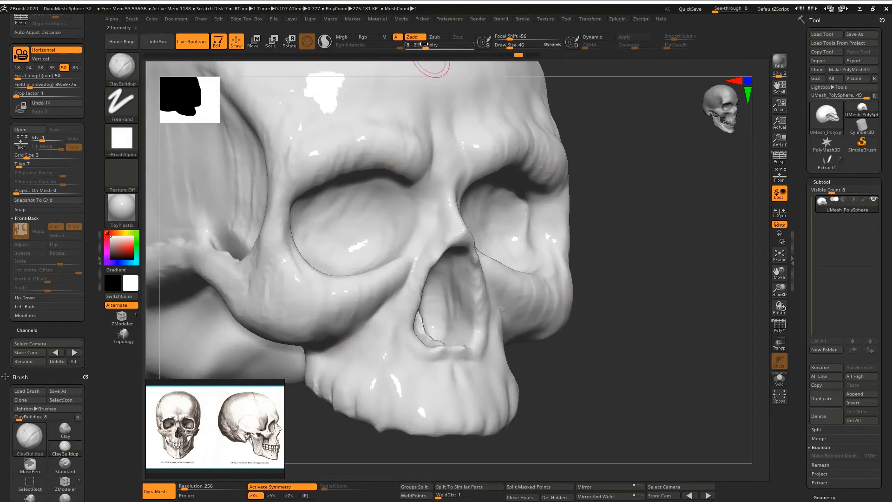
mouse_move(322, 206)
left_mouse_down()
mouse_move(389, 195)
mouse_move(308, 238)
mouse_move(385, 206)
left_mouse_up()
mouse_move(384, 206)
right_mouse_down("ctrl")
mouse_move(395, 195)
mouse_move(382, 247)
mouse_move(398, 237)
right_mouse_up("ctrl")
mouse_move(398, 237)
right_mouse_down("ctrl")
mouse_move(397, 183)
mouse_move(395, 240)
right_mouse_up("ctrl")
Step: Enlarge the brush to draw size 140 and smooth the side, back and forehead of the cranium
mouse_move(427, 286)
right_mouse_down()
mouse_move(392, 246)
mouse_move(487, 306)
right_mouse_up()
mouse_move(487, 306)
right_mouse_down("ctrl")
mouse_move(498, 261)
mouse_move(469, 270)
right_mouse_up("ctrl")
key("space")
left_click_drag(323, 251, 333, 251)
key("shift")
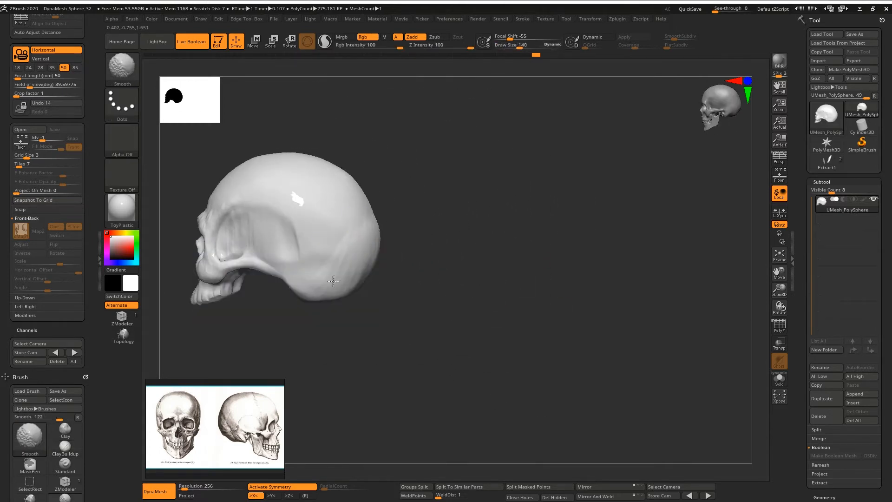
left_click_drag(365, 216, 363, 269, "shift")
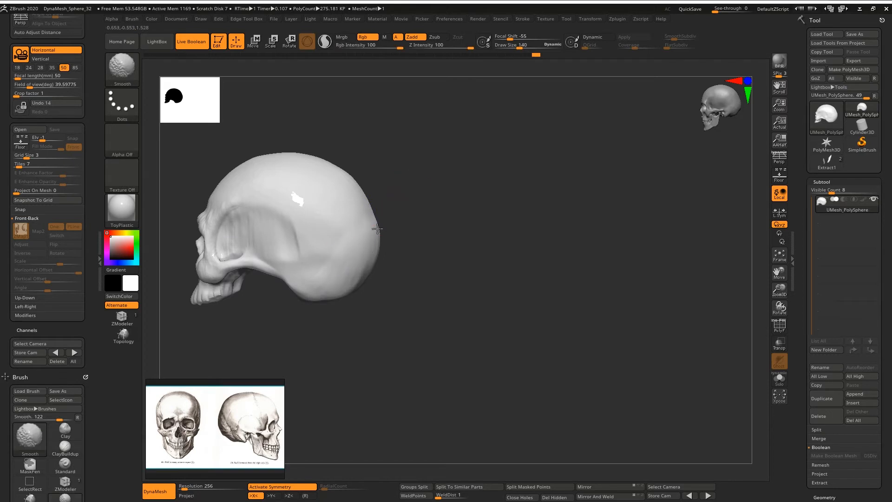
left_click_drag(256, 240, 222, 239, "shift")
mouse_move(222, 239)
right_mouse_down()
mouse_move(325, 225)
mouse_move(303, 216)
right_mouse_up()
right_click_drag(303, 217, 343, 190, "alt")
key("shift")
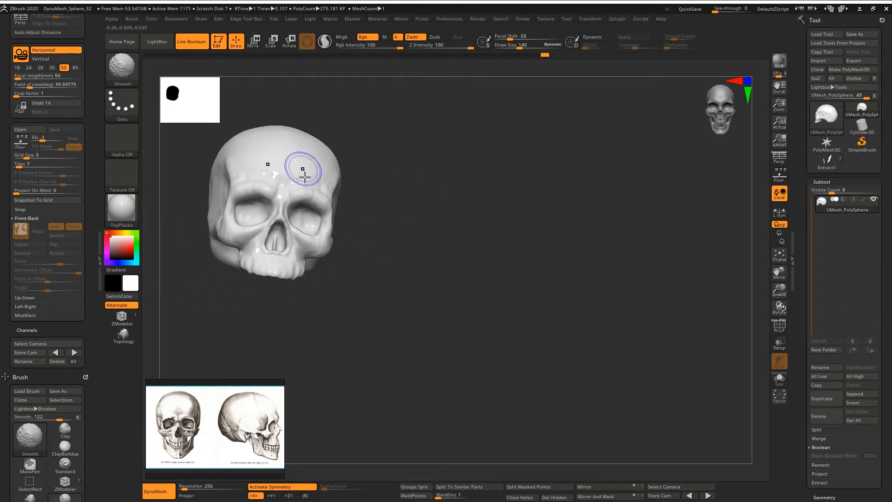
Step: Examine the face and upper jaw of the skull from several angles, ending on a straight front view
mouse_move(266, 212)
right_mouse_down("alt")
mouse_move(359, 203)
mouse_move(360, 300)
right_mouse_up("alt")
right_click_drag(360, 300, 388, 288)
mouse_move(420, 223)
right_mouse_down()
mouse_move(400, 233)
mouse_move(394, 201)
mouse_move(414, 265)
right_mouse_up()
mouse_move(383, 209)
right_mouse_down()
mouse_move(418, 229)
mouse_move(450, 210)
right_mouse_up()
right_click_drag(619, 276, 424, 262)
right_click_drag(446, 278, 426, 246, "ctrl")
right_click(398, 235)
right_click_drag(427, 247, 437, 262, "ctrl")
Step: Insert a Cube3D as a new subtool, make it the active subtool and show its polyframe
left_click(865, 398)
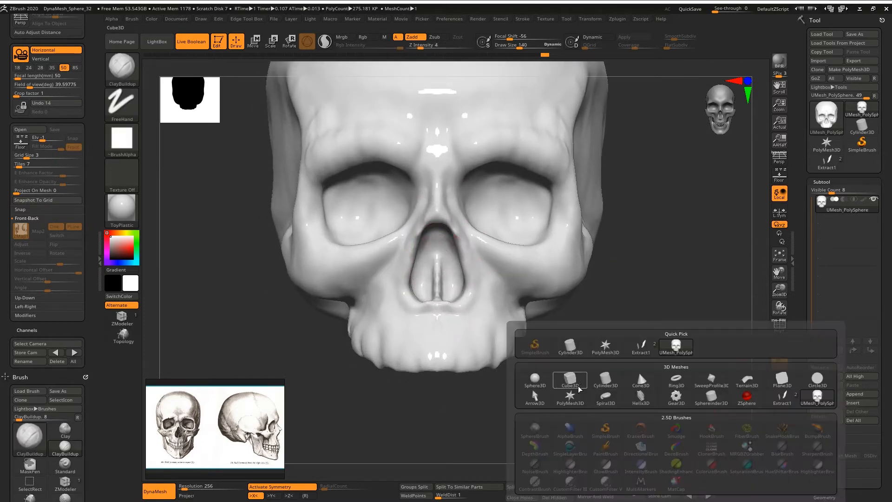
left_click(570, 380)
left_click(549, 261, "alt")
right_click_drag(550, 261, 560, 220)
left_click(780, 325)
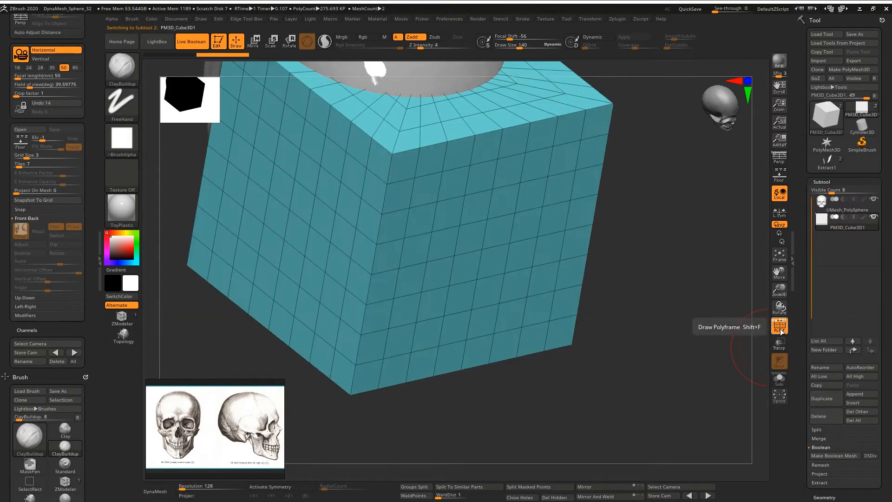
Step: Reinitialize the inserted cube as a QCube with X, Y and Z resolution 2
scroll(806, 405, "down", 5)
left_click(823, 456)
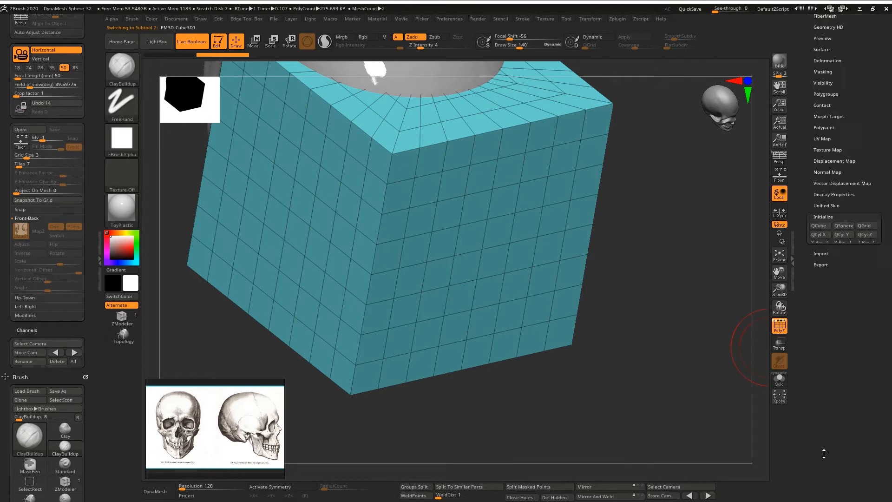
left_click(821, 158)
Step: Turn on transparency and shrink and move the cube to the lower front edge of the upper jaw
right_click_drag(660, 181, 609, 200)
right_click_drag(610, 200, 604, 280, "alt")
key("shift+t")
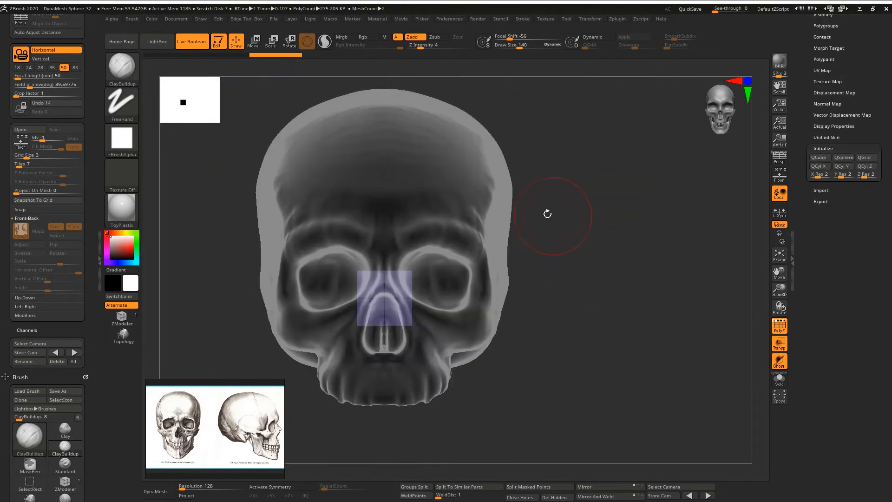
right_click_drag(527, 262, 536, 207, "alt")
key("w")
right_click_drag(480, 218, 493, 199, "shift")
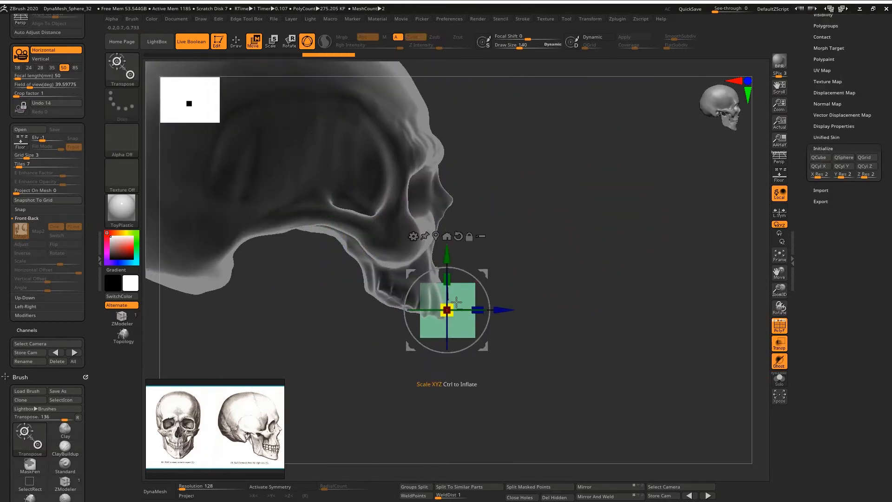
left_click_drag(465, 309, 464, 309)
right_click_drag(474, 308, 450, 223, "shift")
right_click_drag(450, 223, 453, 265, "ctrl")
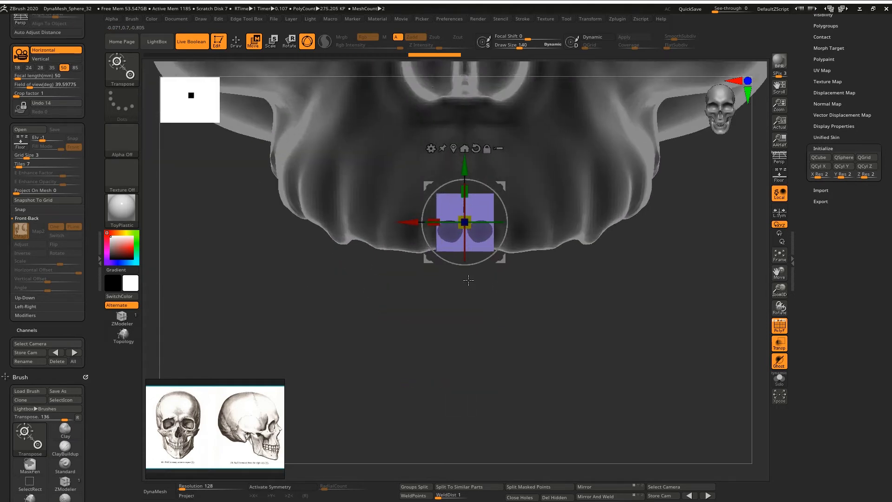
Step: Place the cube beside the midline of the upper jaw and stretch it vertically into a central incisor block
right_click_drag(483, 196, 460, 282, "alt")
left_click_drag(480, 271, 451, 299)
left_click_drag(424, 327, 419, 338)
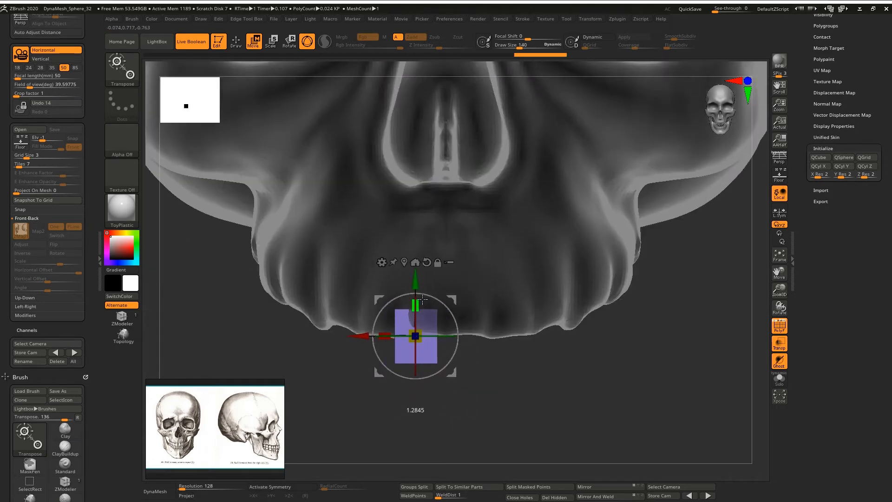
left_click_drag(422, 300, 423, 295)
right_click_drag(432, 294, 480, 231, "shift")
right_click_drag(480, 230, 444, 232, "ctrl")
right_click_drag(424, 250, 444, 259, "shift")
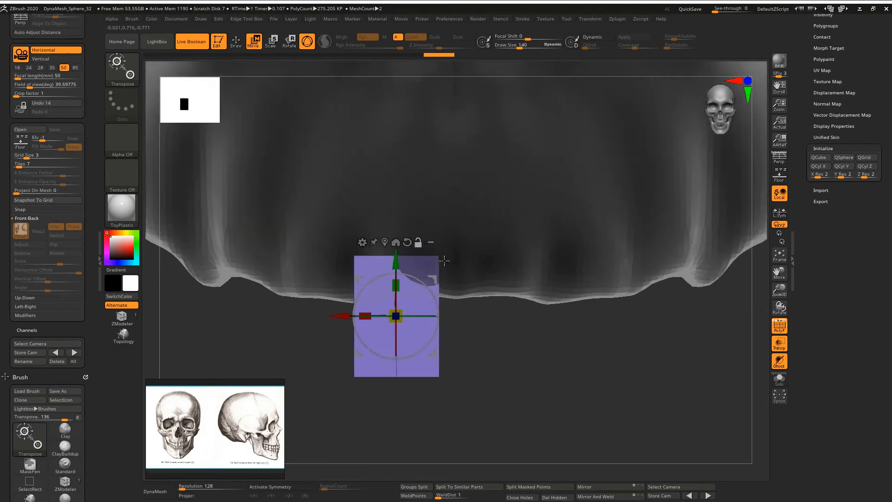
Step: Turn off transparency, mirror and weld the incisor block, and use X symmetry to close the gap between the pair
key("shift+t")
right_click_drag(460, 177, 458, 280, "ctrl")
left_click(596, 496)
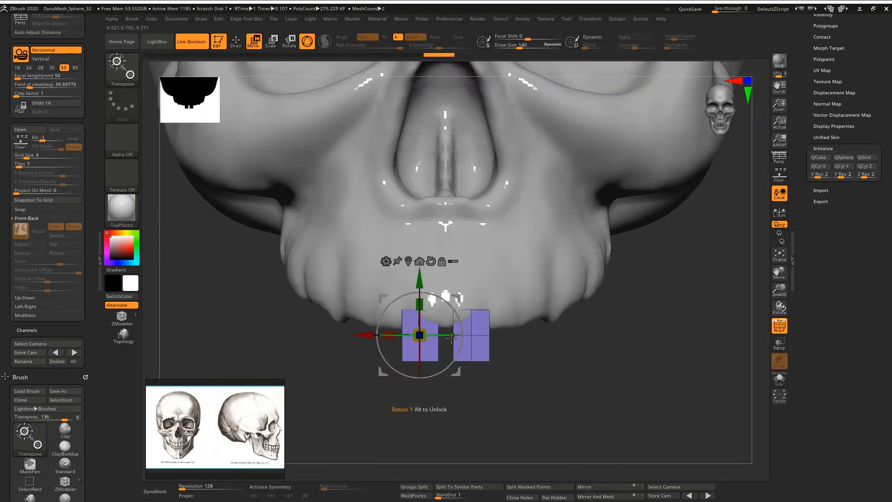
key("x")
left_click_drag(365, 335, 371, 335)
right_click_drag(448, 355, 445, 298, "ctrl")
left_click_drag(533, 308, 530, 308)
Step: Turn on dynamic subdivision for the incisors and rotate them about 10 degrees to follow the curve of the jaw
key("d")
right_click_drag(470, 267, 518, 266)
left_click_drag(510, 261, 532, 266)
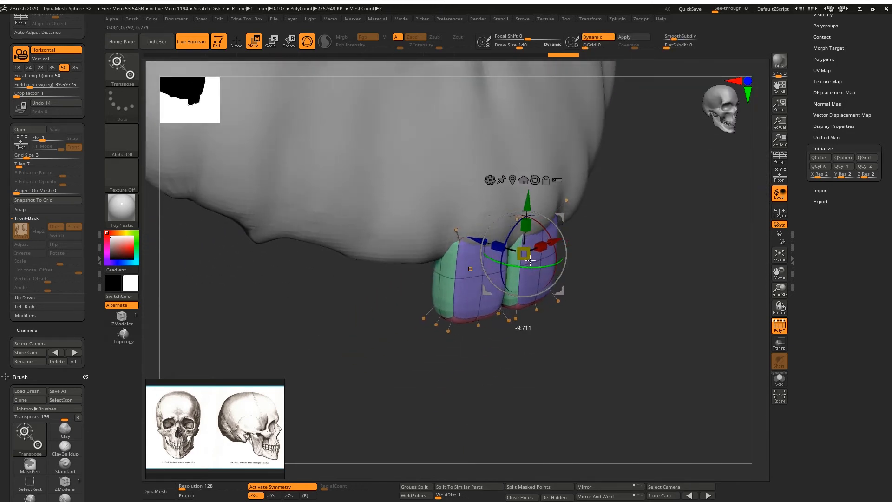
Step: Duplicate the central incisors outward as lateral incisors, angle them along the jaw, and zoom the reference image in on the teeth
mouse_move(532, 267)
right_mouse_down()
mouse_move(492, 266)
mouse_move(534, 278)
right_mouse_up()
left_click_drag(566, 235, 550, 242, "ctrl")
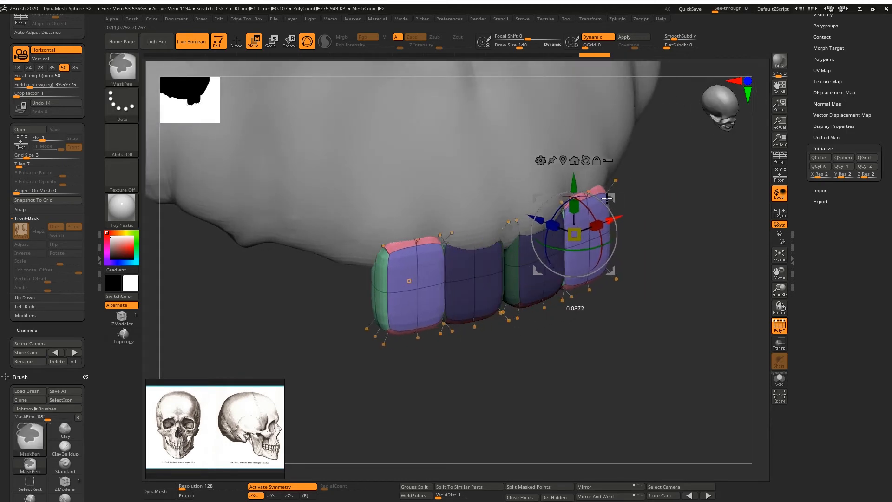
left_click(381, 268, "alt")
left_click_drag(381, 268, 375, 268)
right_click_drag(375, 267, 337, 253)
mouse_move(423, 198)
left_mouse_down()
mouse_move(393, 236)
mouse_move(414, 187)
left_mouse_up()
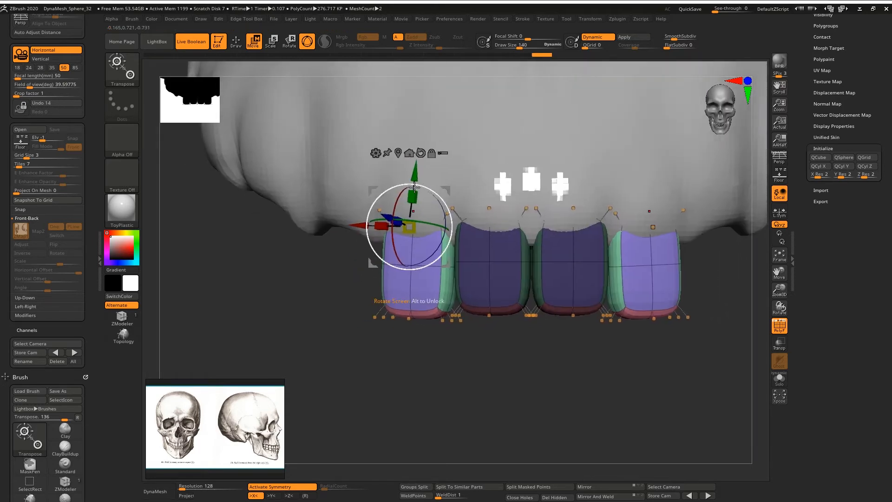
scroll(182, 438, "up", 5)
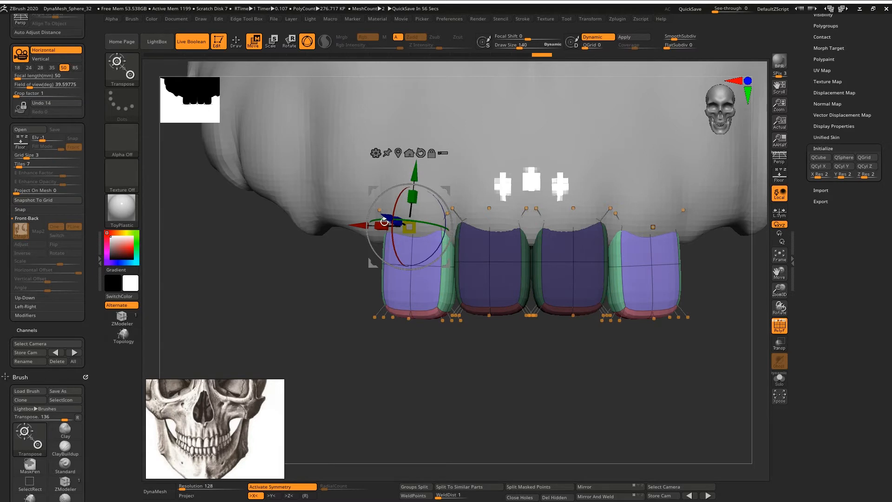
right_click_drag(384, 222, 391, 220)
left_click_drag(386, 218, 403, 241)
key("ctrl+z")
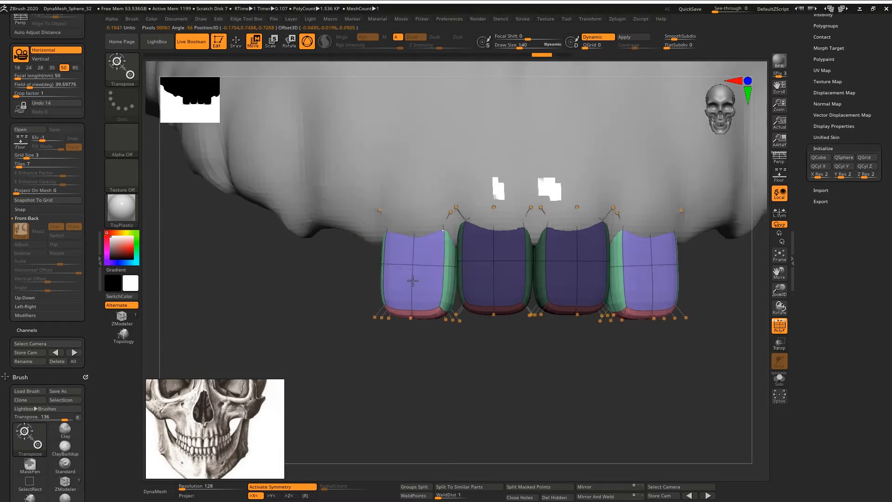
mouse_move(381, 279)
left_mouse_down()
mouse_move(394, 278)
mouse_move(367, 269)
left_mouse_up()
key("ctrl+z")
Step: Duplicate the lateral incisors outward as canines with local symmetry on, and rotate and scale them to fit the jaw curve
mouse_move(366, 270)
right_mouse_down()
mouse_move(436, 274)
mouse_move(366, 275)
right_mouse_up()
right_click_drag(367, 275, 409, 260, "alt")
left_click_drag(432, 255, 325, 269)
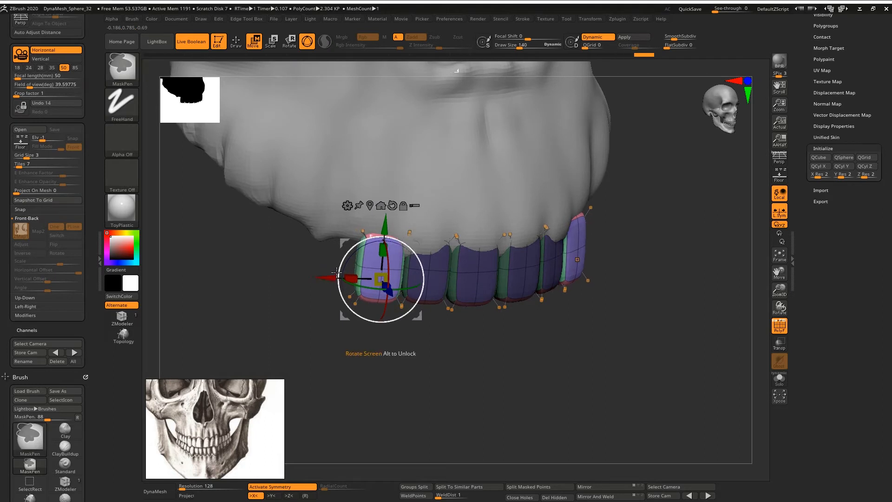
key("ctrl")
left_click_drag(386, 260, 348, 288)
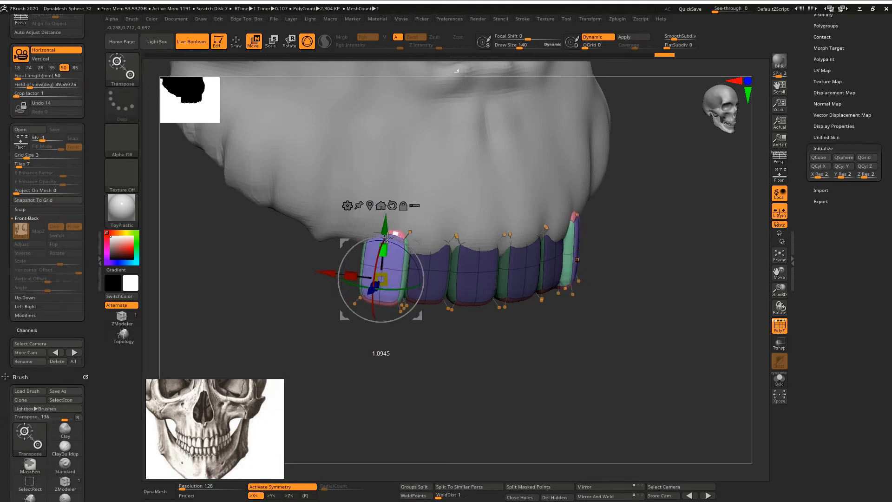
Step: Move the canines inward against the upper jaw and shift them slightly outward along the tooth row
right_click_drag(373, 266, 361, 288)
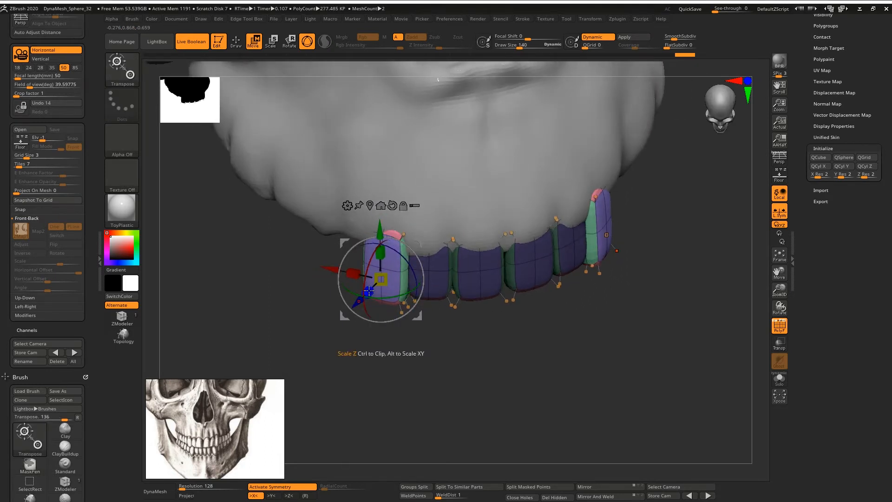
left_click_drag(355, 303, 361, 298)
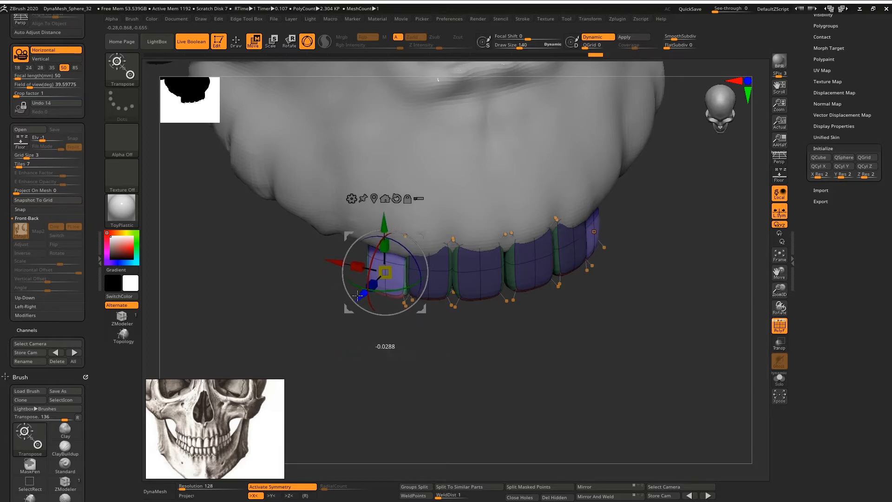
left_click_drag(334, 264, 328, 263)
right_click_drag(349, 268, 436, 325)
Step: Reorient the gizmo on the canines and nudge them vertically and sideways into line with the incisors
left_click(378, 268, "alt")
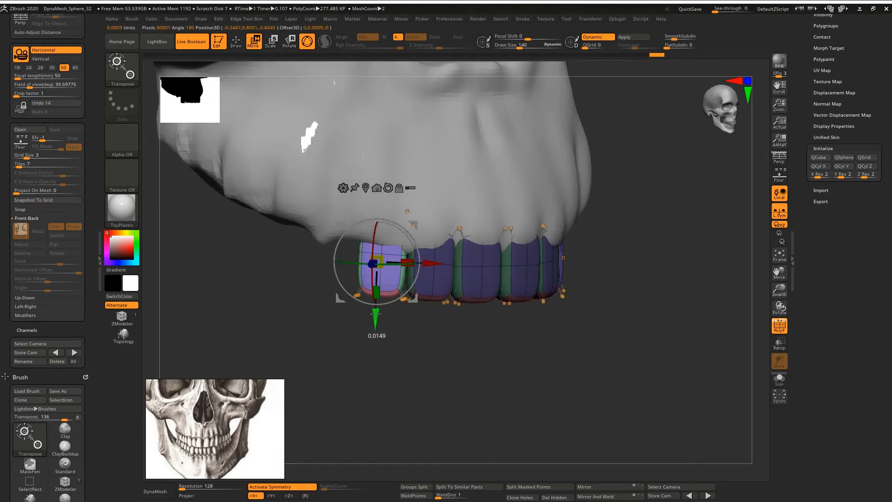
right_click_drag(463, 356, 430, 325)
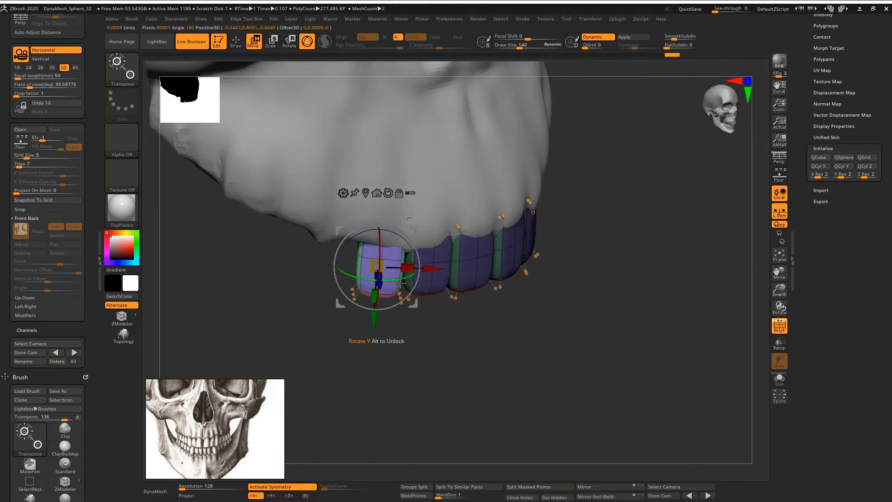
right_click_drag(393, 282, 392, 280)
left_click_drag(431, 263, 425, 263)
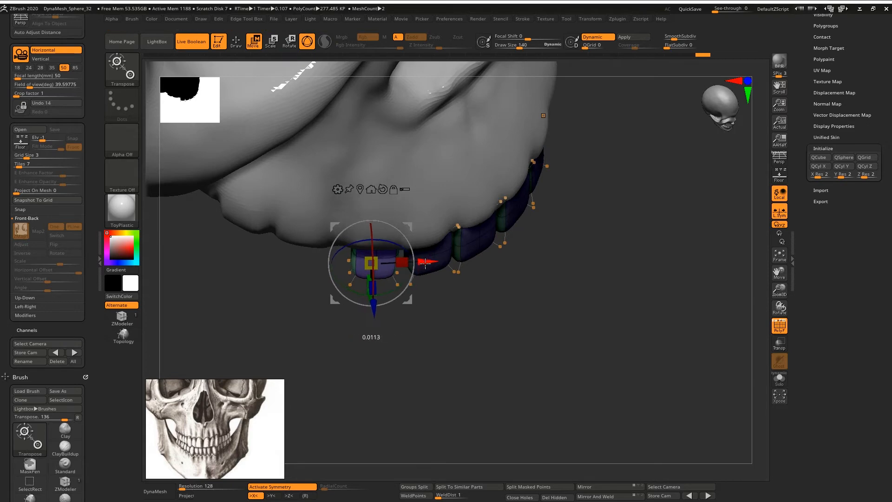
right_click_drag(443, 361, 479, 331, "shift")
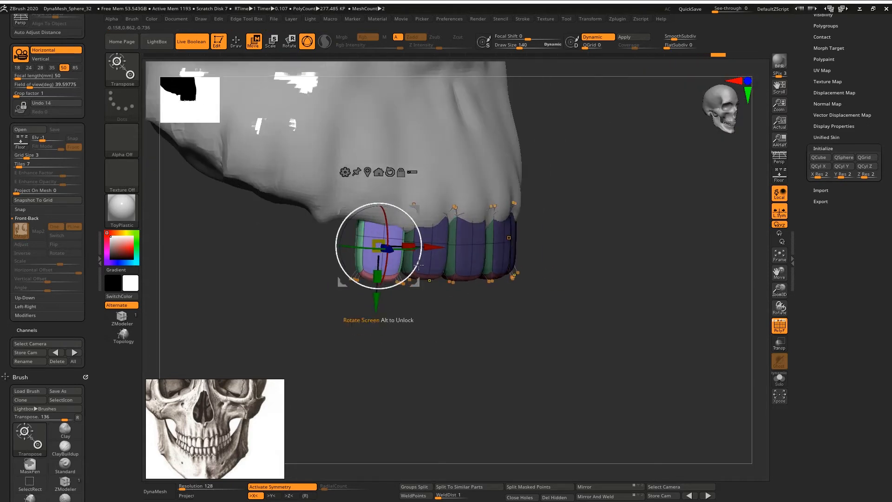
Step: Duplicate the canines backward as first premolars, adjust their fit along the jaw, and quick-save the project
left_click_drag(400, 247, 384, 246)
right_click_drag(384, 246, 372, 279)
left_click_drag(356, 264, 352, 260)
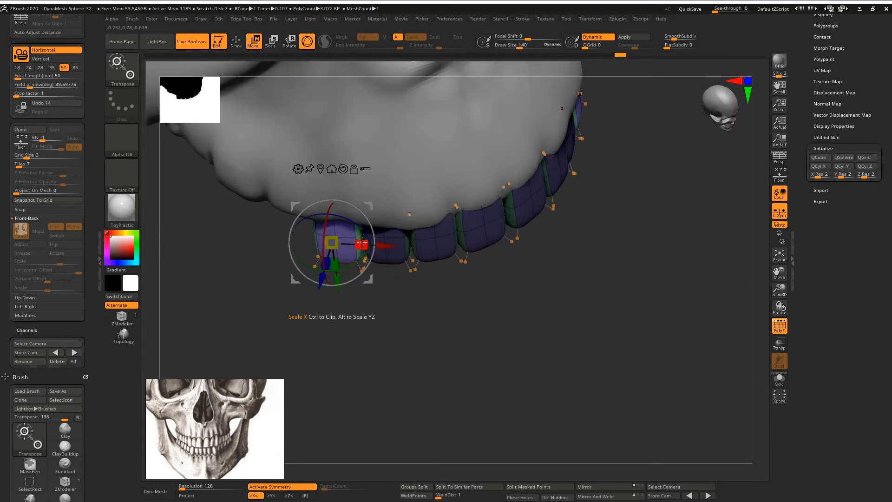
right_click_drag(315, 340, 285, 304)
mouse_move(291, 261)
left_mouse_down()
mouse_move(282, 265)
mouse_move(289, 261)
left_mouse_up()
right_click_drag(287, 223, 408, 254)
key("9")
right_click_drag(409, 253, 432, 232, "ctrl")
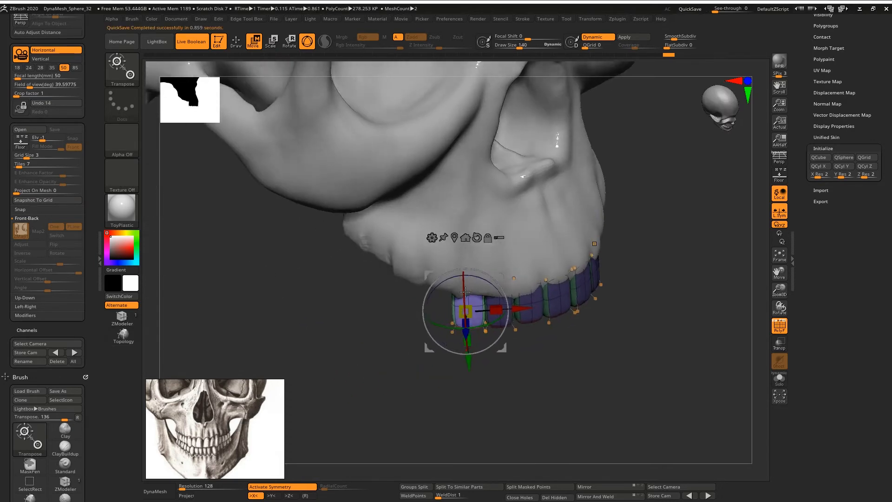
Step: Duplicate the rearmost upper teeth backward along the jaw and rotate the copies to follow the dental arch
left_click_drag(521, 308, 488, 310)
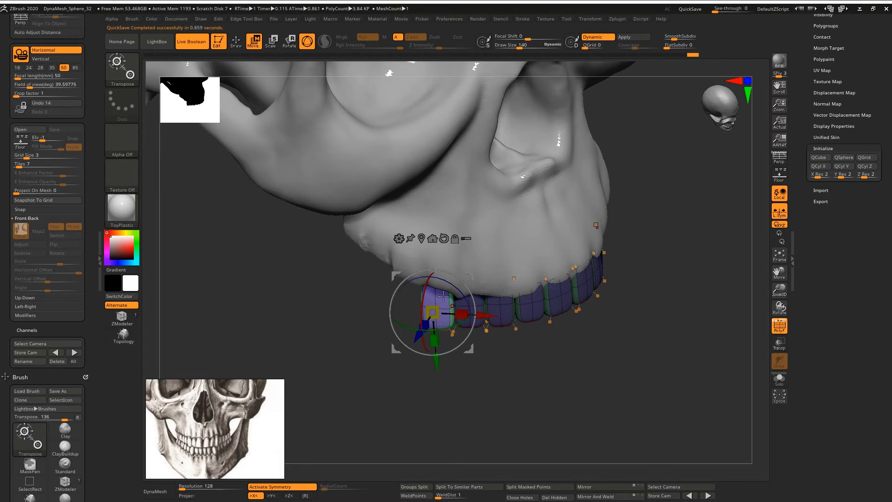
right_click_drag(443, 296, 409, 325)
left_click_drag(464, 375, 470, 370)
right_click_drag(458, 315, 505, 318)
left_click_drag(398, 356, 421, 309)
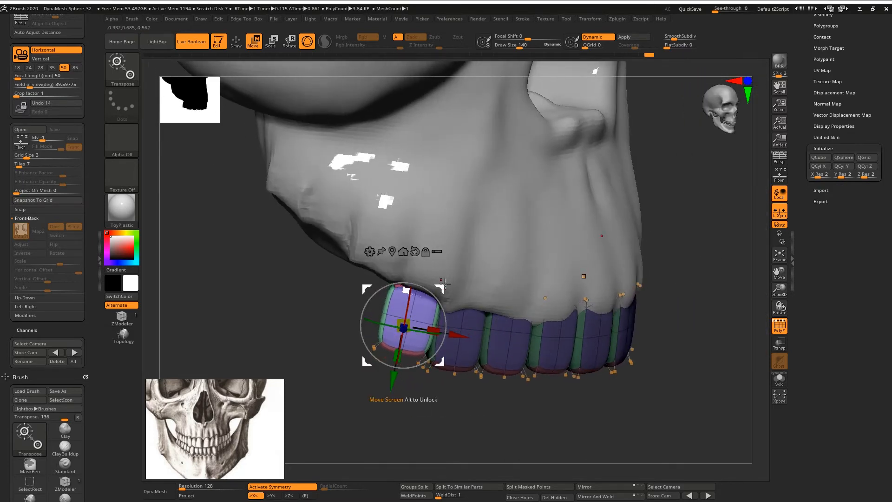
Step: Shift the new back teeth sideways and vertically so they line up with the tooth row beneath the upper jaw
right_click_drag(444, 282, 386, 321)
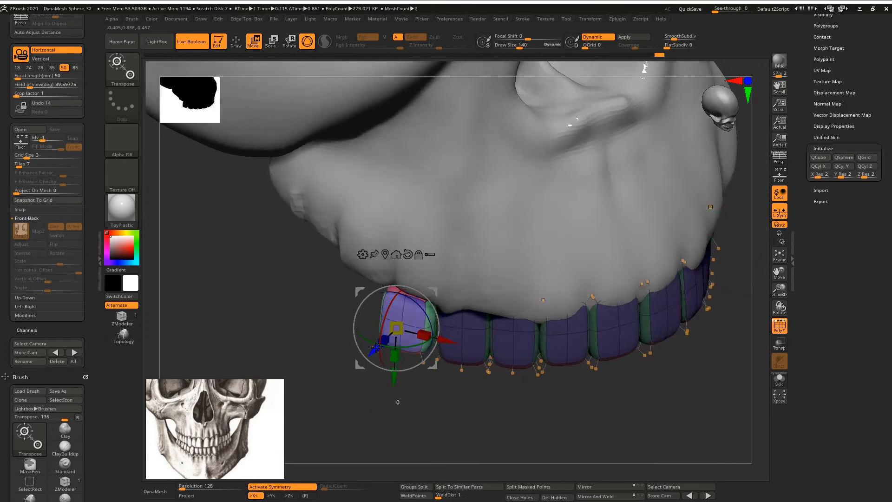
mouse_move(405, 322)
left_mouse_down()
mouse_move(441, 332)
mouse_move(411, 322)
left_mouse_up()
right_click_drag(401, 330, 444, 311)
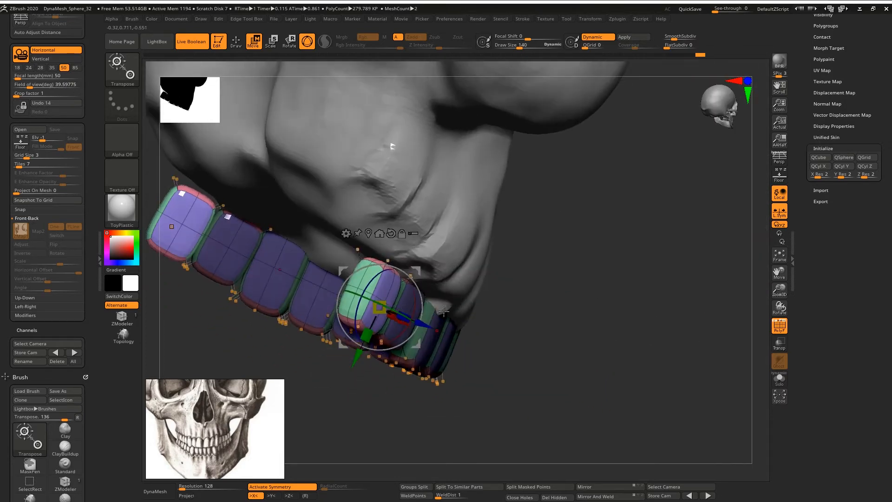
left_click_drag(357, 357, 403, 317)
right_click_drag(392, 353, 379, 318)
left_click_drag(351, 313, 352, 316)
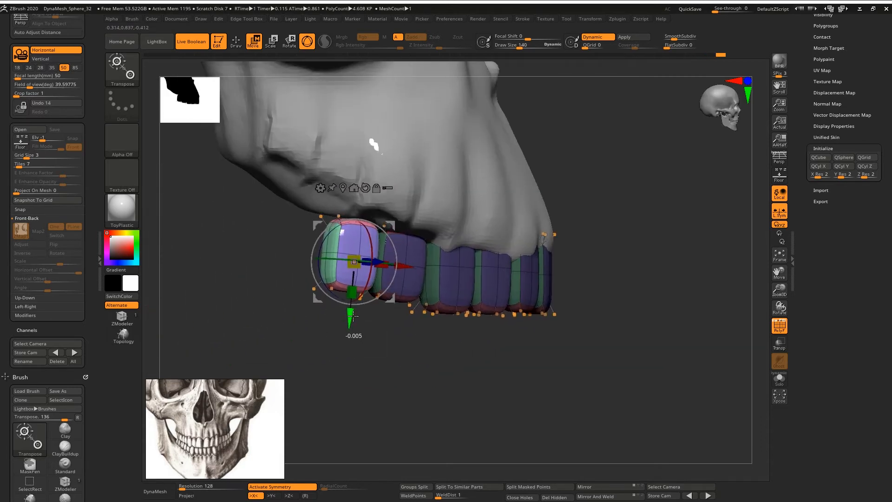
right_click_drag(423, 279, 378, 321)
Step: Duplicate the back teeth further backward to extend the row to the jaw's end and fit the copies to its curve
left_click_drag(401, 263, 351, 263)
right_click_drag(355, 299, 333, 284)
left_click_drag(320, 284, 281, 282)
left_click_drag(357, 267, 344, 264)
right_click_drag(279, 314, 459, 270)
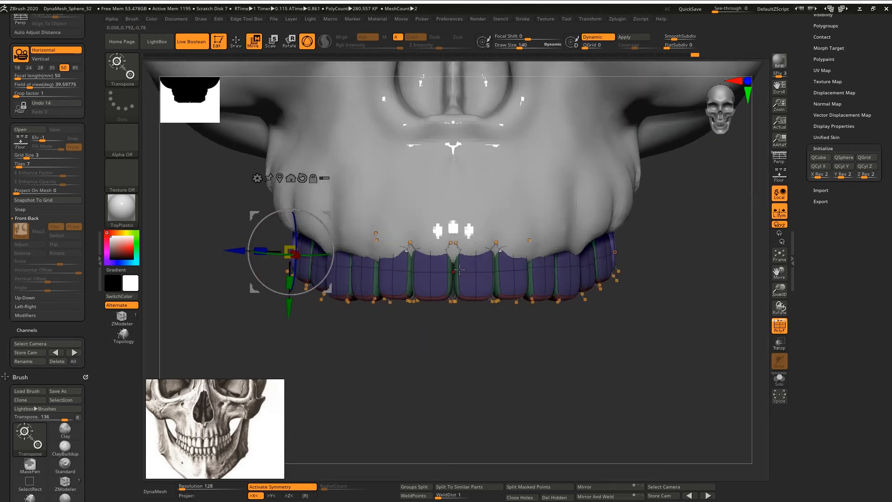
right_click_drag(401, 400, 392, 311)
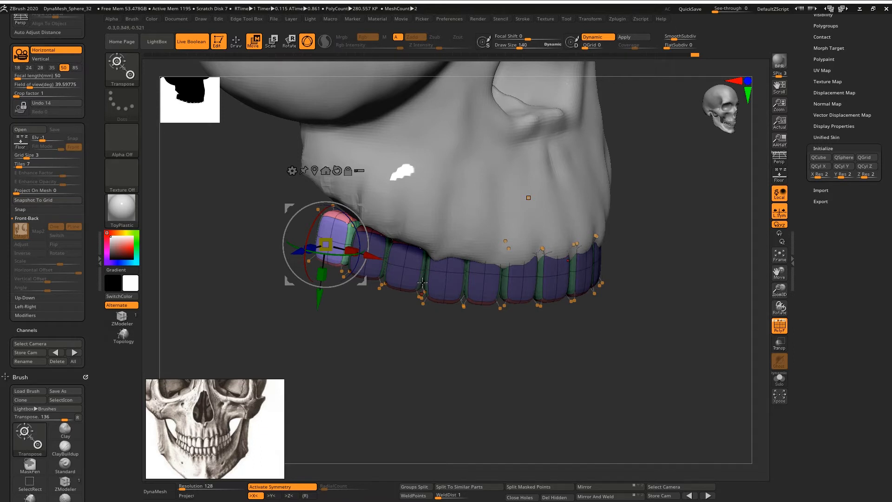
right_click_drag(421, 284, 392, 350)
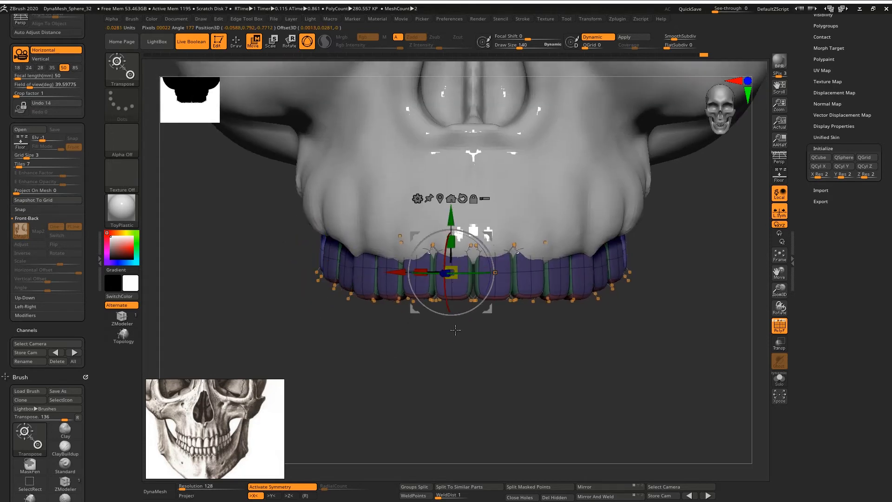
Step: Give each upper tooth its own polygroup and mirror and weld the teeth across the X axis
key("g")
key("g")
left_click(425, 354)
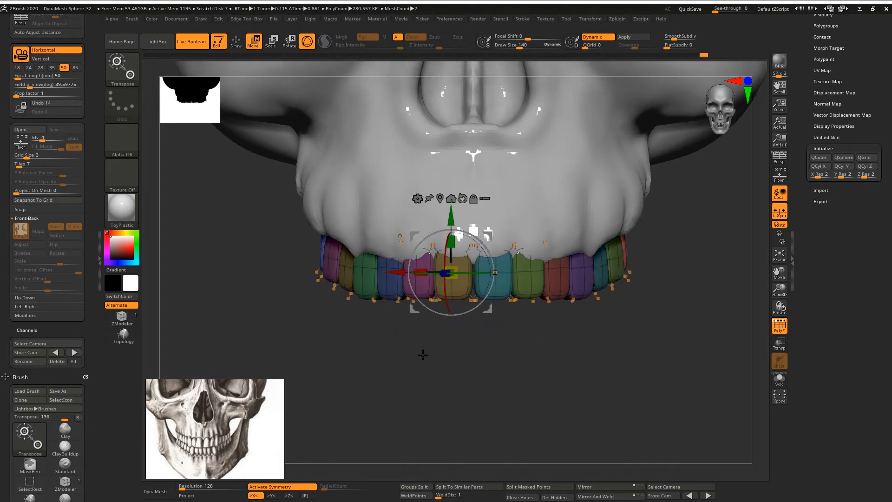
right_click_drag(408, 357, 469, 366)
left_click(595, 496)
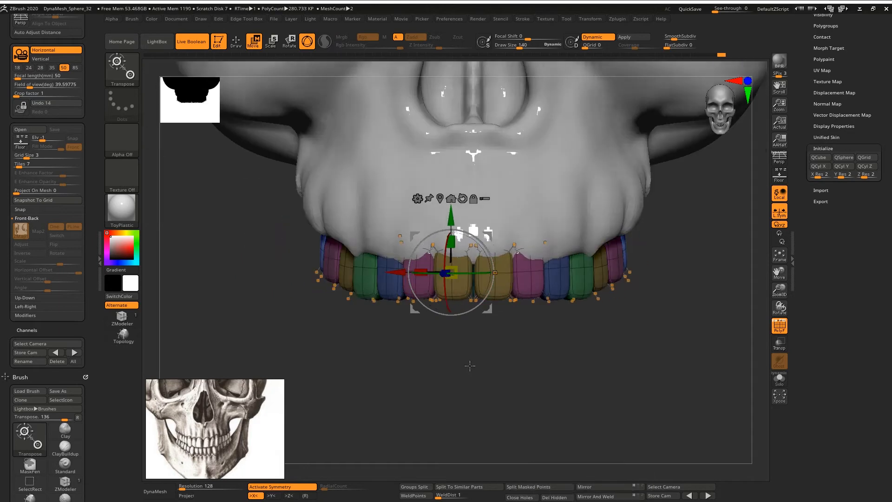
Step: Switch to the skull subtool and pull the rear edge of the upper jaw down toward the teeth with the Move brush at draw size 201
right_click_drag(362, 357, 410, 382)
left_click(331, 263, "alt")
key("q")
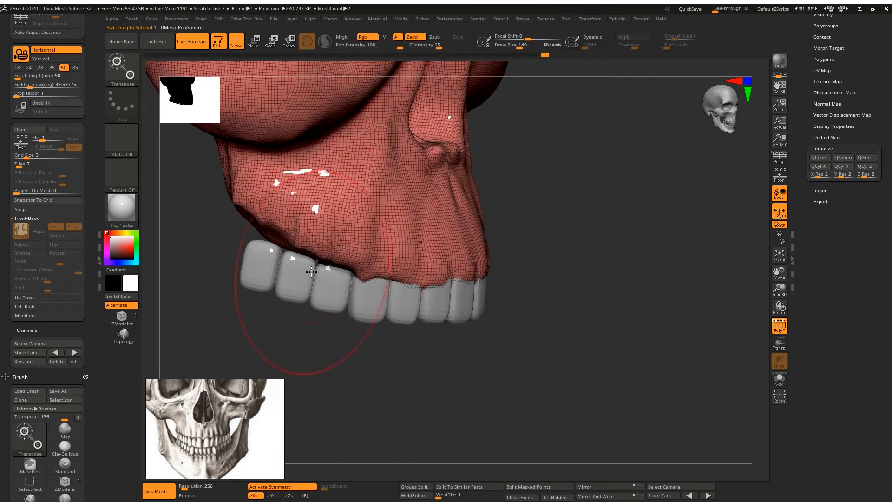
key("space")
left_click_drag(311, 272, 314, 269)
key("b")
key("m")
key("v")
left_click_drag(265, 225, 258, 245)
Step: Pull the side and front edges of the upper jaw down over the tooth tops and turn off the polyframe display
mouse_move(217, 250)
right_mouse_down()
mouse_move(255, 250)
mouse_move(292, 215)
mouse_move(274, 251)
right_mouse_up()
left_click_drag(274, 251, 276, 244)
mouse_move(276, 244)
right_mouse_down()
mouse_move(344, 251)
mouse_move(324, 255)
right_mouse_up()
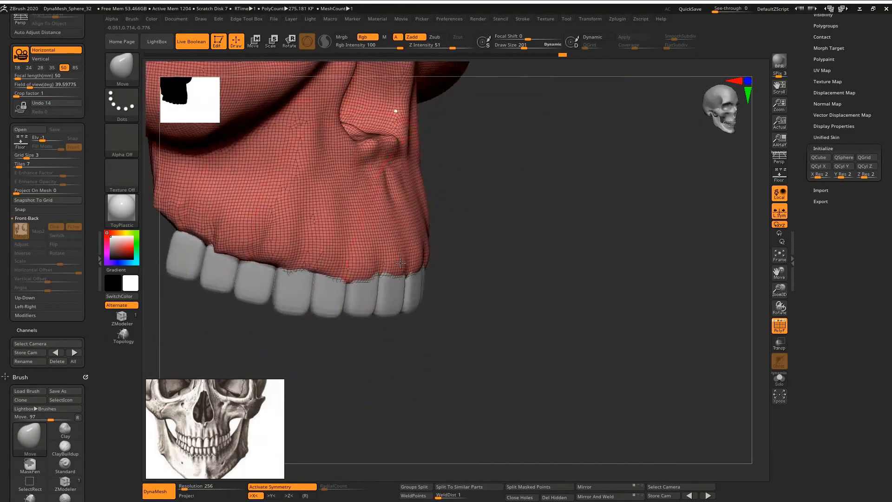
left_click_drag(324, 255, 331, 247)
right_click_drag(381, 265, 339, 265)
right_click_drag(390, 298, 391, 266, "ctrl")
key("shift+f")
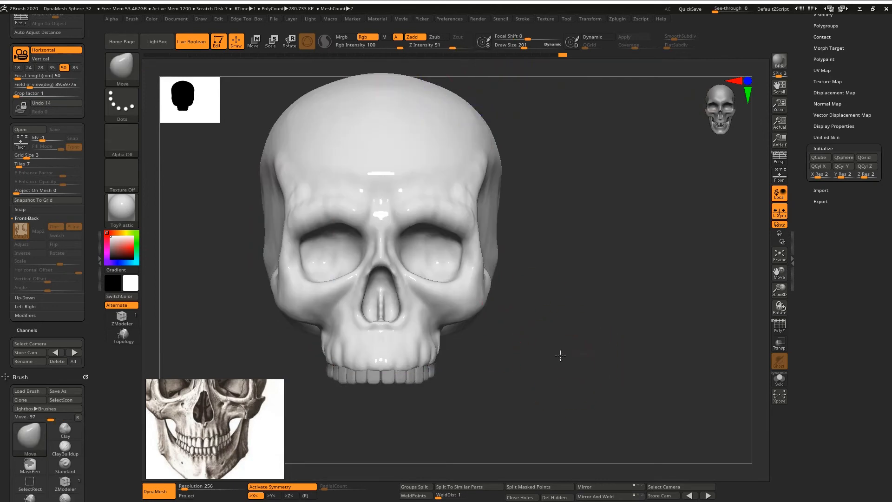
Step: Build up and smooth root ridges above the central incisors with the ClayBuildup brush at draw size 23
right_click_drag(559, 357, 469, 371)
right_click_drag(439, 302, 473, 265)
mouse_move(550, 258)
right_mouse_down()
mouse_move(542, 250)
mouse_move(420, 299)
mouse_move(375, 354)
right_mouse_up()
key("space")
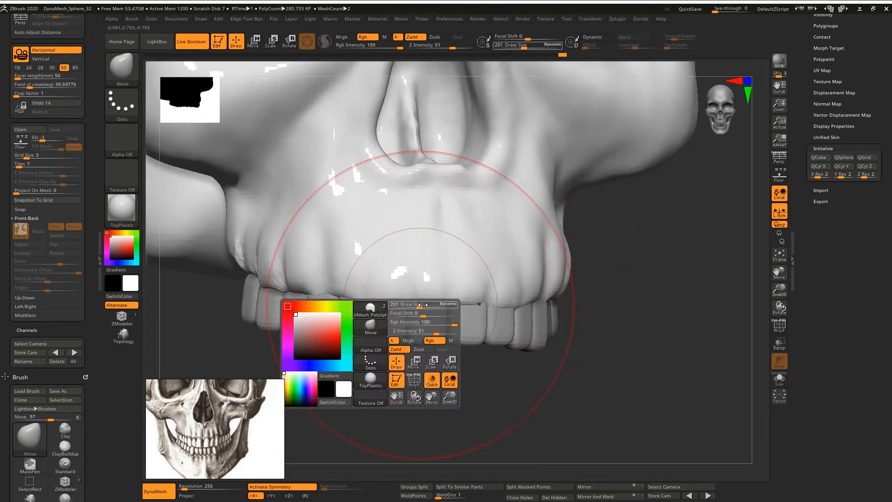
left_click_drag(420, 304, 403, 303)
key("b")
key("c")
key("b")
right_click_drag(439, 306, 444, 305)
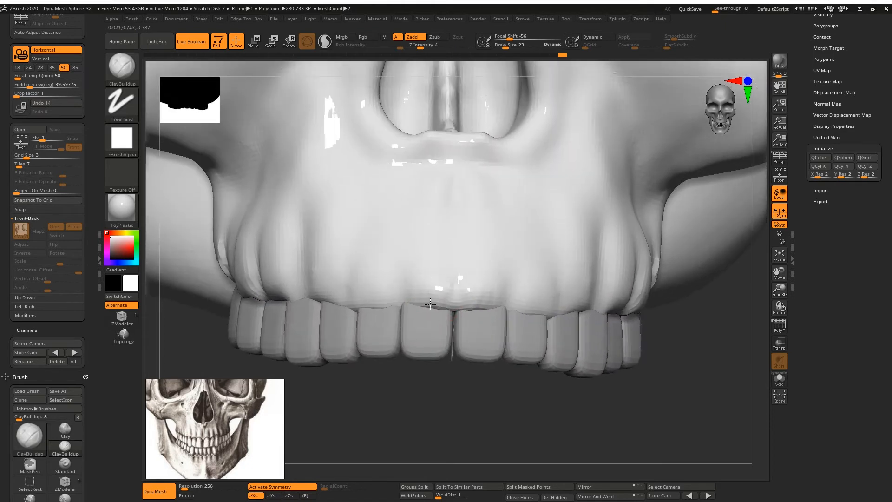
mouse_move(419, 295)
left_mouse_down()
mouse_move(434, 189)
mouse_move(426, 292)
mouse_move(442, 207)
left_mouse_up()
right_click_drag(440, 211, 429, 274)
left_click_drag(420, 287, 451, 283)
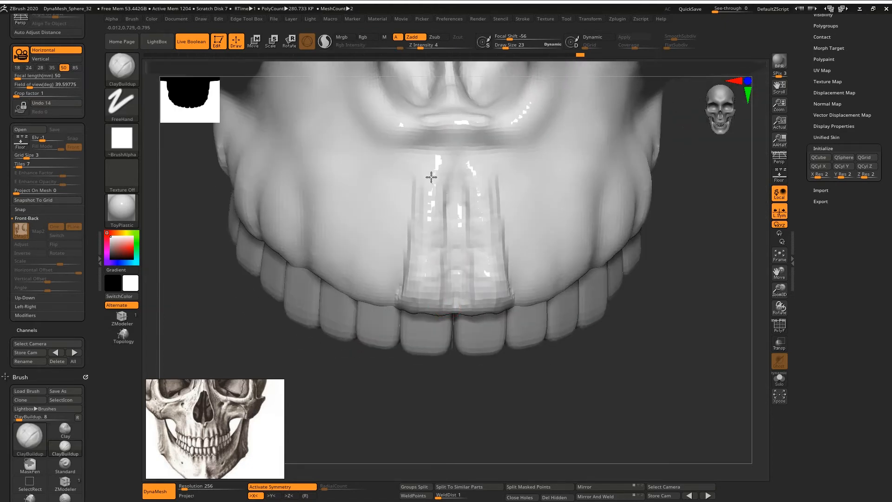
left_click_drag(431, 177, 434, 231, "shift")
right_click_drag(434, 231, 414, 289)
Step: Build up root ridges above the lateral incisors and canines with ClayBuildup at draw size 17, and smooth them
key("space")
left_click_drag(412, 294, 409, 292)
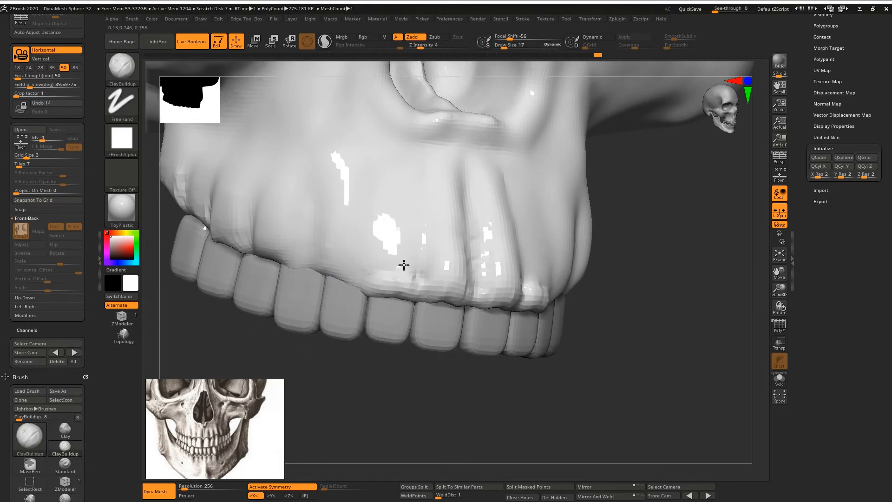
mouse_move(375, 289)
left_mouse_down()
mouse_move(418, 166)
mouse_move(378, 271)
mouse_move(402, 276)
left_mouse_up()
right_click_drag(402, 276, 367, 286)
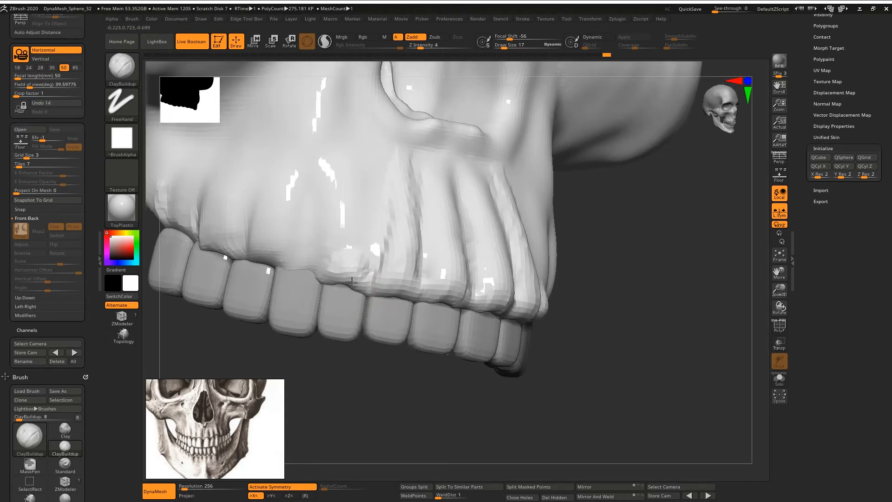
mouse_move(352, 282)
left_mouse_down()
mouse_move(346, 217)
mouse_move(367, 255)
left_mouse_up()
right_click_drag(367, 255, 358, 236)
right_click_drag(357, 237, 364, 203, "ctrl")
mouse_move(372, 195)
left_mouse_down("shift")
mouse_move(388, 232)
mouse_move(464, 214)
left_mouse_up("shift")
Step: Add vertical ClayBuildup root ridges above the premolars and molars, working toward the back of the upper jaw
mouse_move(464, 215)
right_mouse_down()
mouse_move(432, 181)
mouse_move(420, 133)
mouse_move(407, 283)
mouse_move(316, 274)
mouse_move(418, 274)
right_mouse_up()
right_click_drag(418, 274, 391, 283, "ctrl")
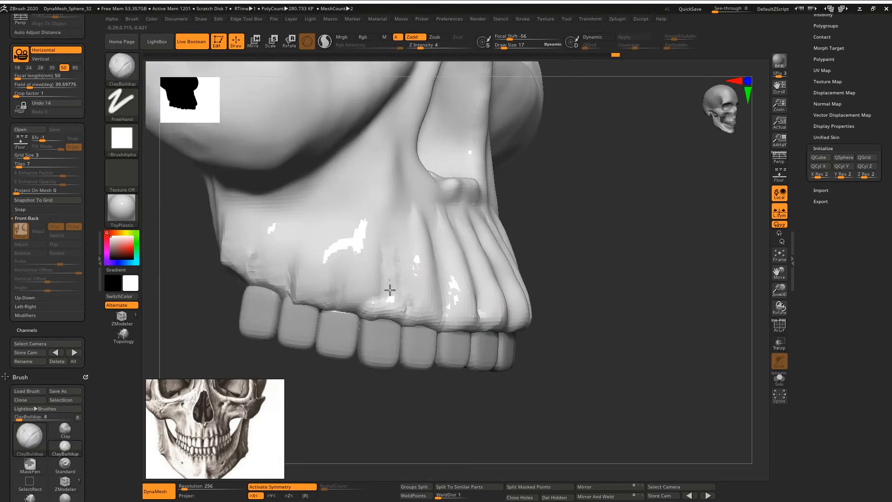
right_click_drag(389, 291, 387, 281)
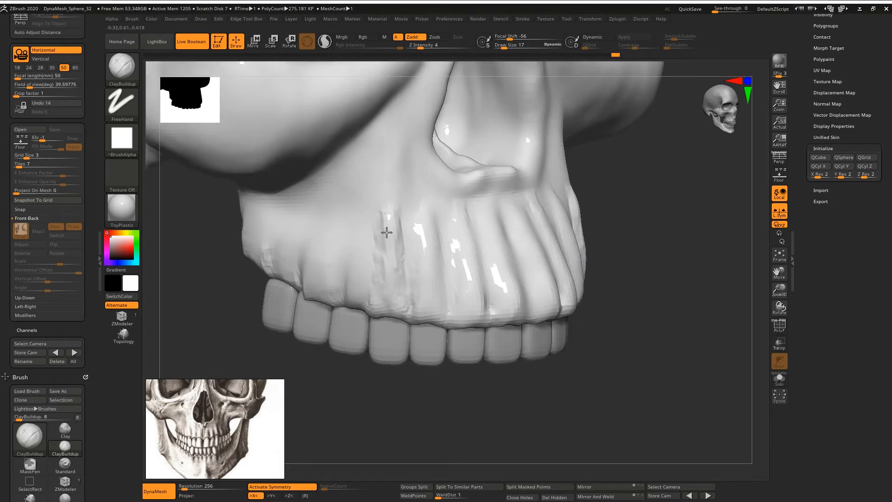
right_click_drag(424, 307, 355, 316)
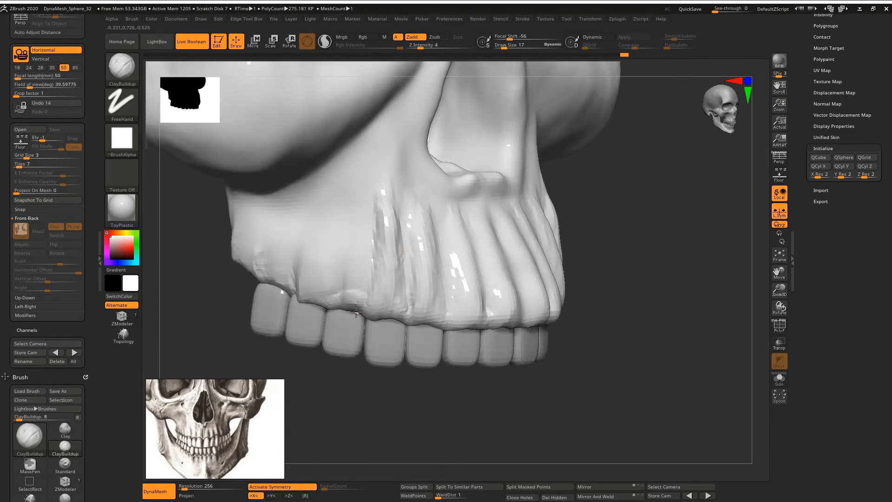
right_click_drag(458, 408, 395, 289)
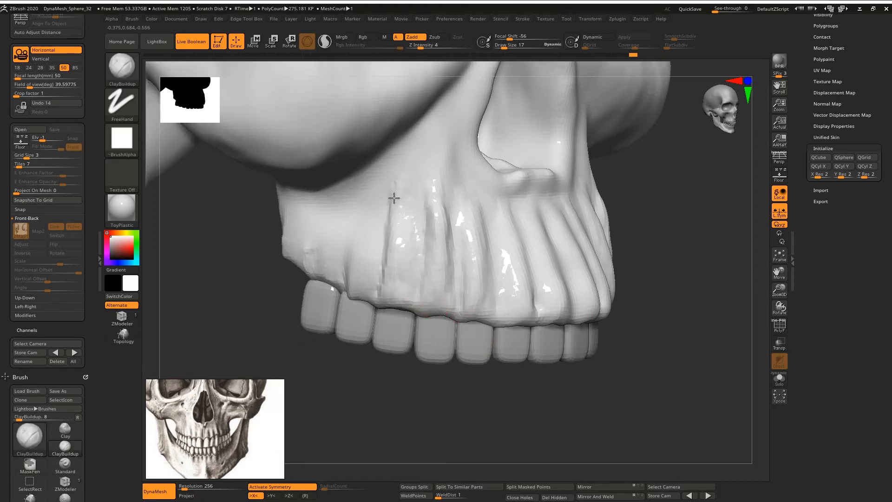
right_click_drag(392, 197, 331, 287)
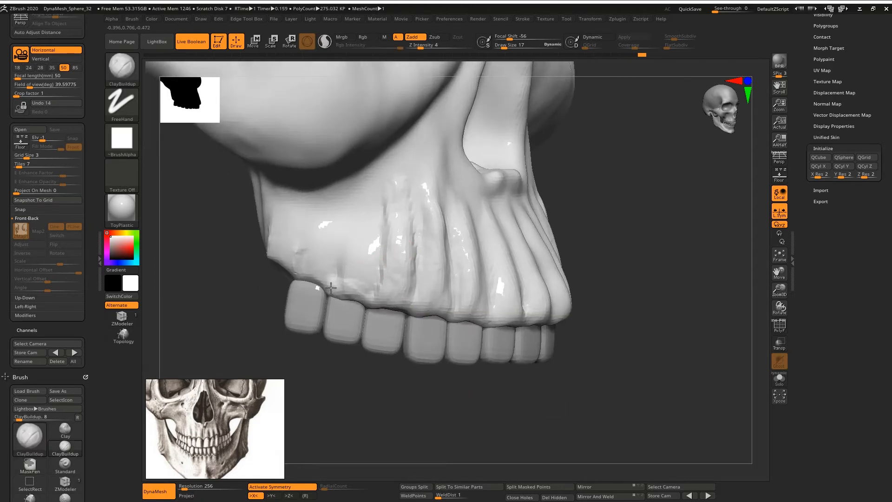
mouse_move(361, 198)
left_mouse_down()
mouse_move(334, 269)
mouse_move(359, 284)
left_mouse_up()
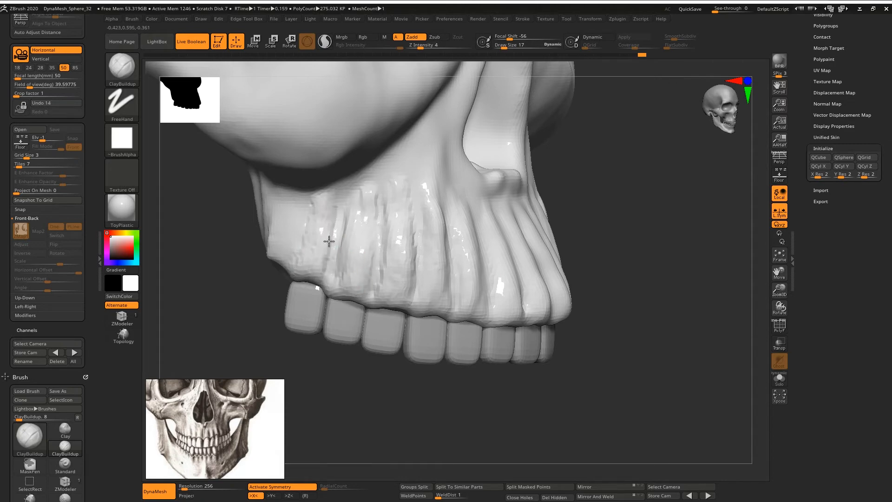
Step: Turn on ghost transparency and build up the bone around the tooth sockets from below the upper jaw
right_click_drag(292, 289, 328, 289)
key("shift+t")
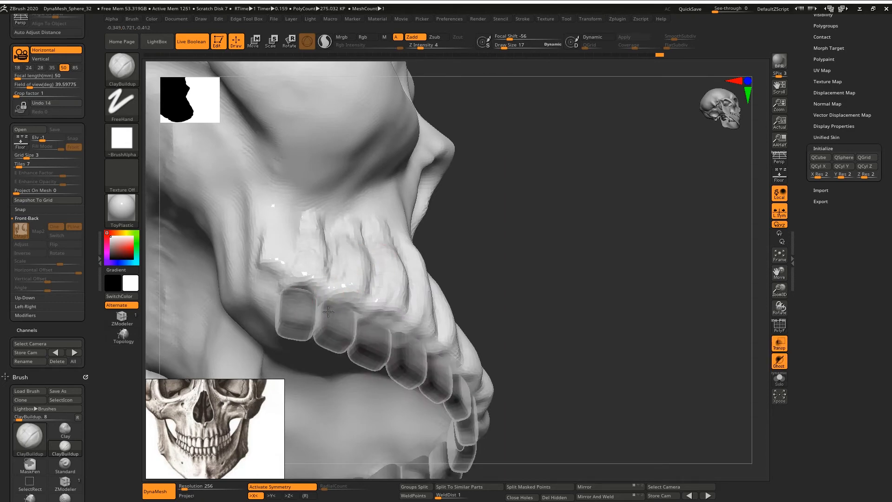
right_click_drag(370, 319, 303, 245)
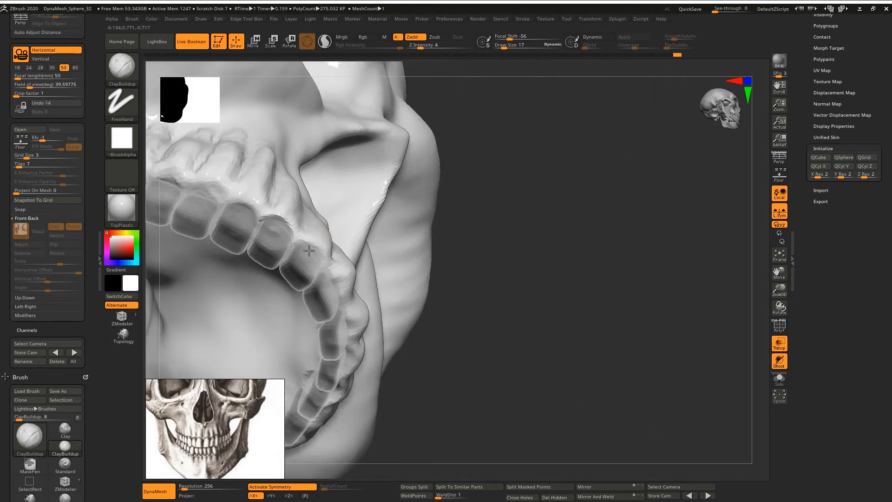
right_click_drag(321, 279, 328, 255)
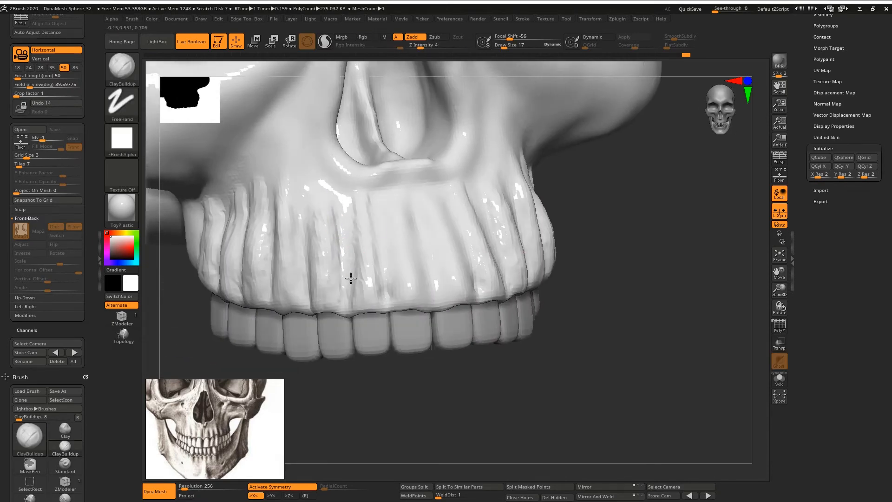
right_click_drag(375, 309, 371, 295, "alt")
Step: Carve the gum line and the grooves between the tooth root ridges with the DamStandard brush at draw size 17
key("b")
key("d")
key("s")
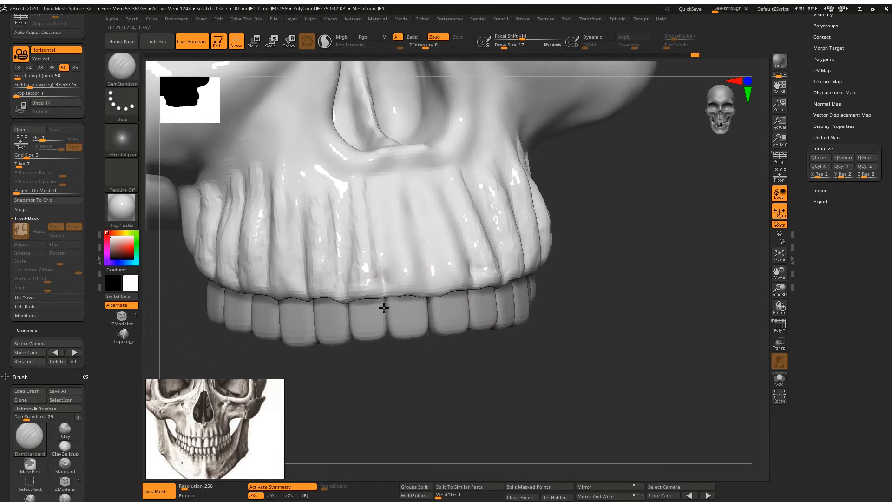
right_click_drag(412, 264, 335, 279)
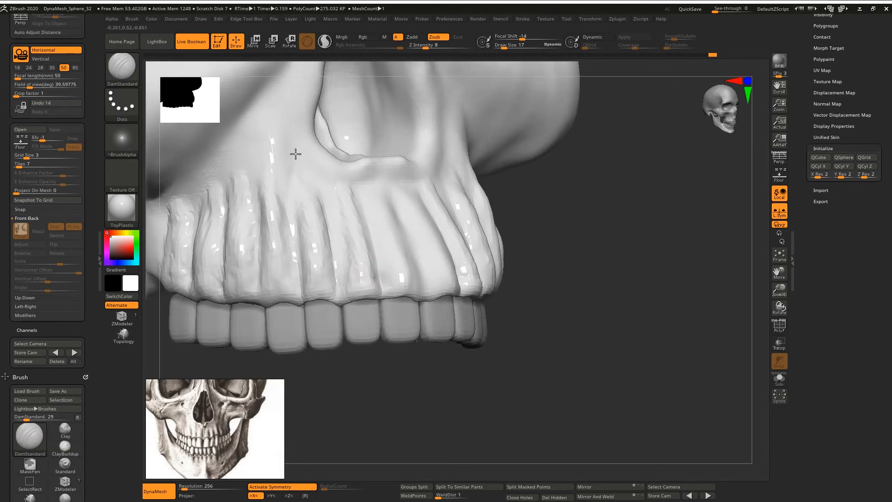
right_click_drag(295, 154, 284, 255)
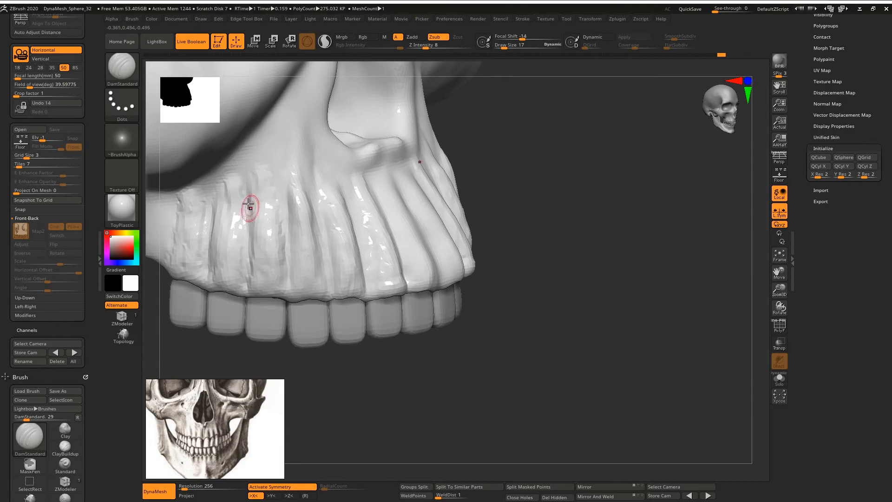
Step: Set the brush draw size to 58 and quick-save the project
key("b")
key("c")
key("b")
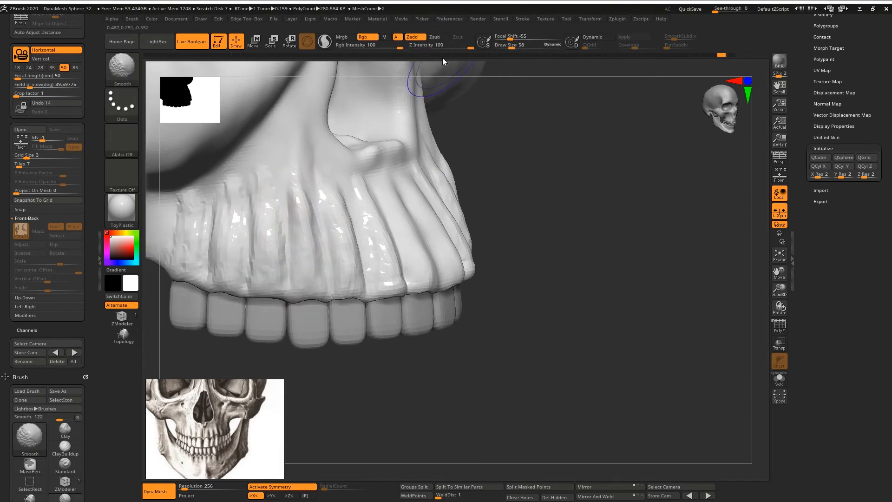
right_click_drag(325, 209, 325, 153, "ctrl")
mouse_move(524, 200)
right_mouse_down("alt")
mouse_move(492, 252)
mouse_move(357, 272)
mouse_move(516, 247)
right_mouse_up("alt")
left_click(691, 9)
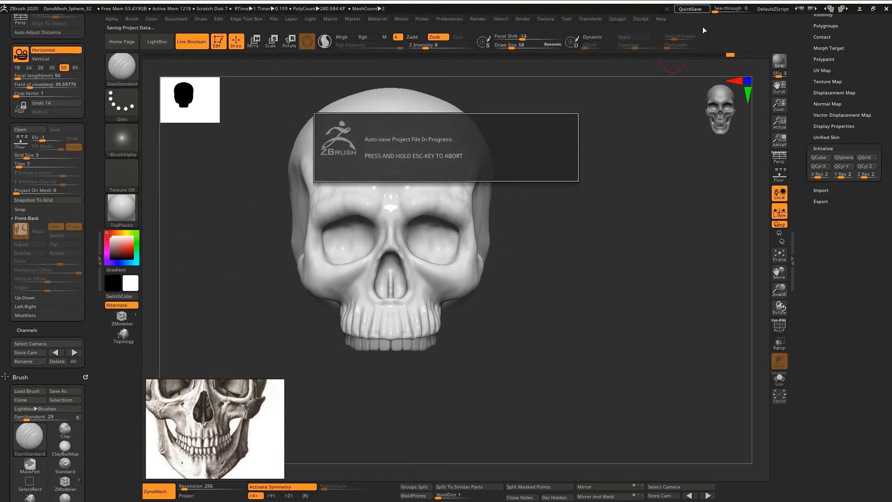
Step: Change the skull's display material to Green Metallic
right_click_drag(386, 195, 235, 223)
left_click(121, 209)
left_click(487, 286)
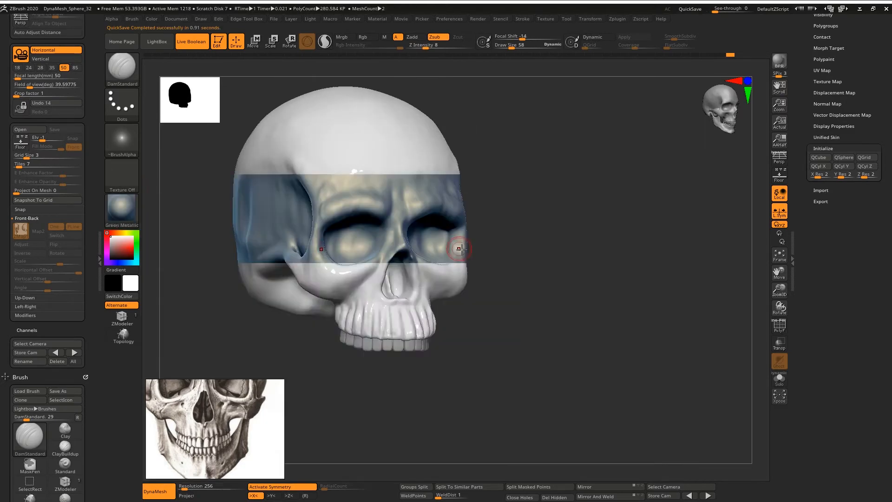
Step: Build up the brow ridges above both eye sockets with the ClayBuildup brush, lowering its Z intensity to 2
right_click_drag(578, 226, 468, 254)
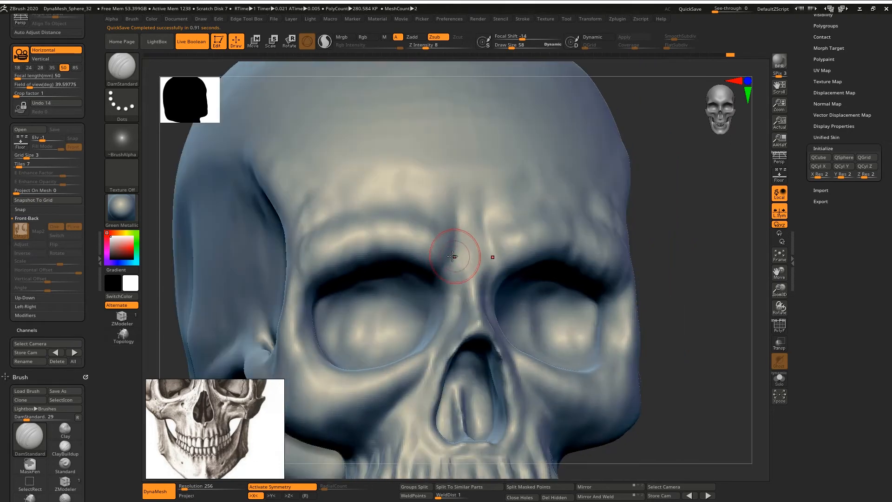
key("b")
key("c")
key("b")
left_click_drag(457, 230, 432, 242)
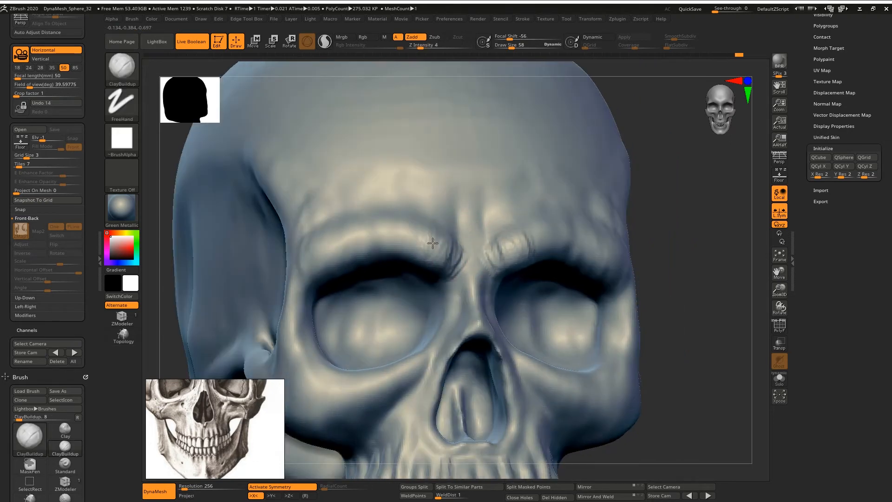
left_click_drag(413, 46, 412, 46)
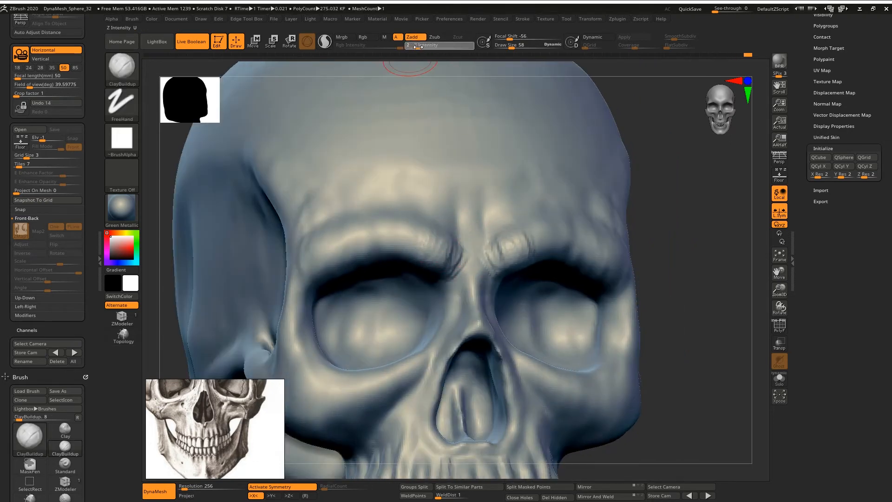
mouse_move(416, 232)
left_mouse_down()
mouse_move(408, 244)
mouse_move(311, 258)
mouse_move(302, 201)
left_mouse_up()
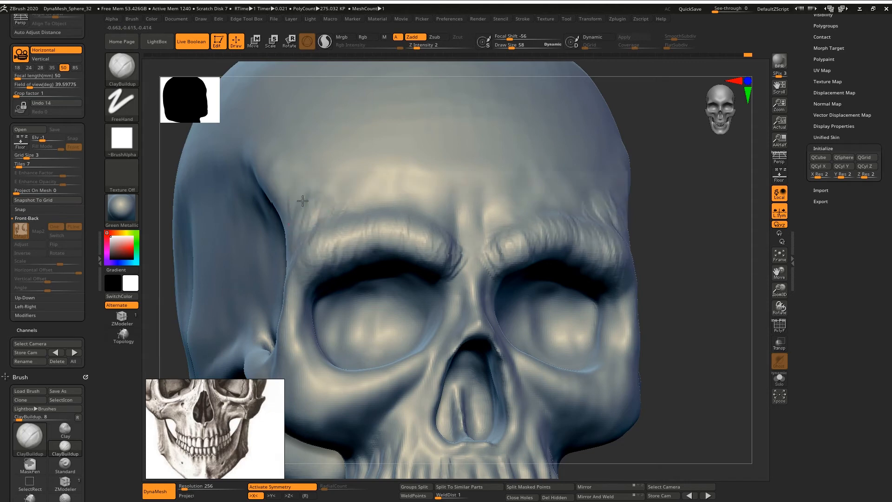
Step: Add ClayBuildup strokes along the temporal ridge and onto the cheekbone, reducing the draw size to 54
right_click_drag(303, 201, 251, 147)
left_click_drag(251, 147, 286, 200)
right_click_drag(287, 193, 371, 216)
key("space")
left_click_drag(369, 215, 367, 215)
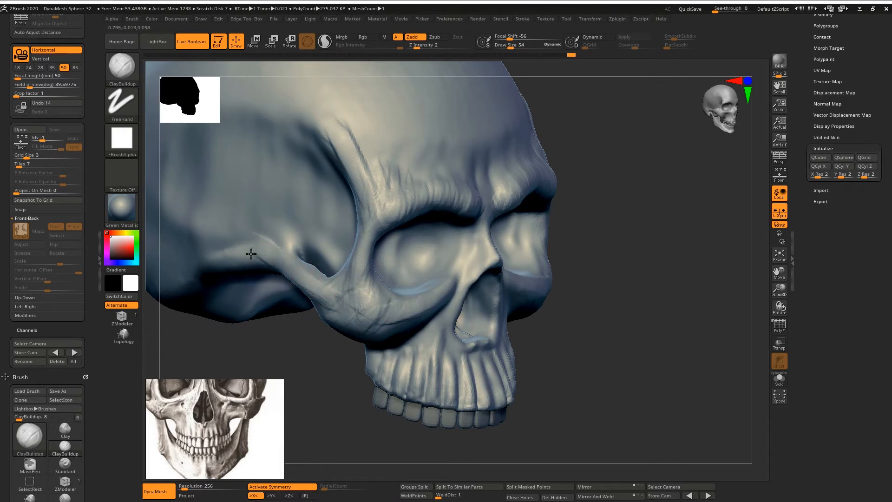
Step: Build up the outer eye socket edge and cheekbone, and smooth the strokes into the surrounding bone
right_click_drag(295, 262, 360, 243)
mouse_move(360, 217)
left_mouse_down()
mouse_move(325, 232)
mouse_move(309, 261)
left_mouse_up()
right_click_drag(311, 227, 340, 242)
right_click_drag(368, 175, 323, 140)
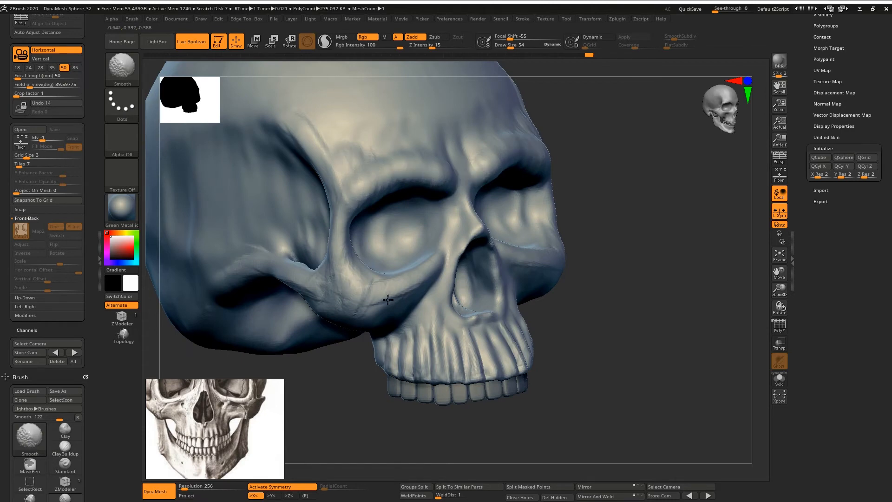
right_click_drag(331, 245, 274, 241)
mouse_move(470, 260)
right_mouse_down("ctrl")
mouse_move(468, 200)
mouse_move(471, 253)
right_mouse_up("ctrl")
left_click_drag(455, 305, 448, 266, "shift")
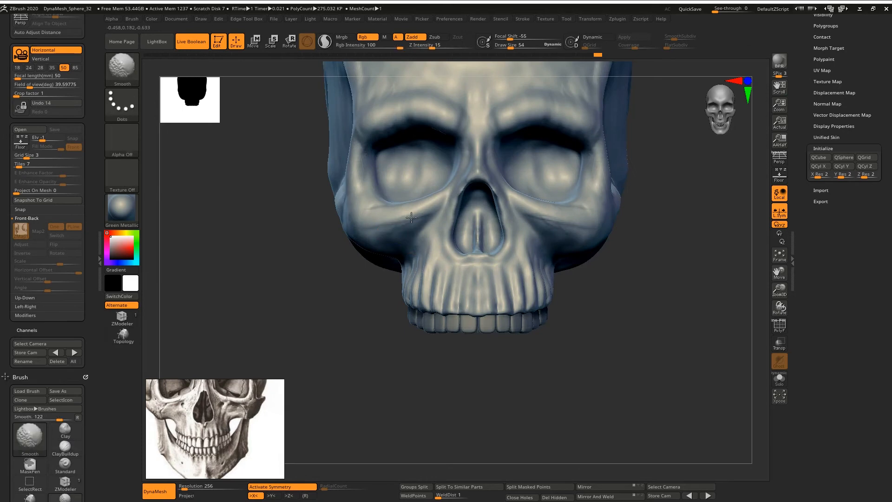
Step: Add fine ClayBuildup strokes on the upper jaw beside and below the nasal opening at draw size 19
right_click_drag(404, 270, 436, 246)
mouse_move(436, 246)
right_mouse_down("ctrl")
mouse_move(440, 261)
mouse_move(404, 227)
mouse_move(412, 221)
right_mouse_up("ctrl")
key("s")
mouse_move(415, 227)
left_mouse_down()
mouse_move(423, 217)
mouse_move(432, 254)
mouse_move(432, 212)
mouse_move(428, 239)
mouse_move(442, 274)
mouse_move(469, 281)
left_mouse_up()
key("s")
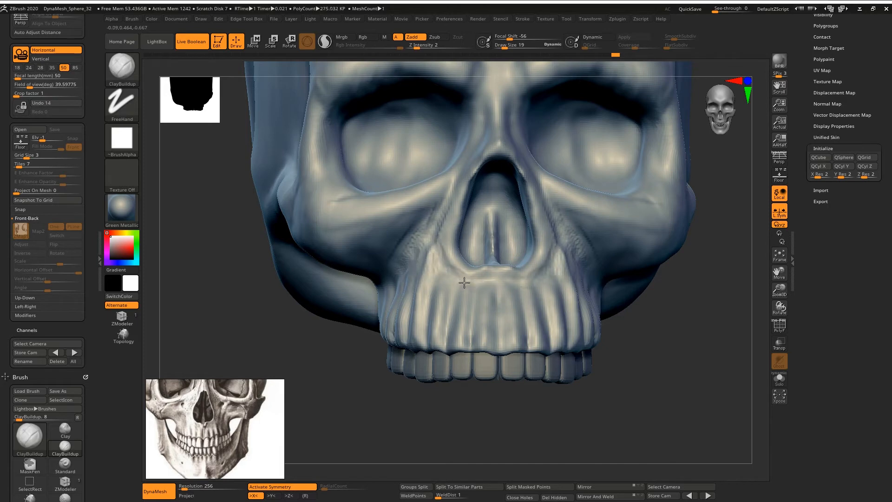
Step: Raise the rim along the sides of the nasal opening and build up the nasal bridge between the eye sockets
right_click_drag(470, 281, 481, 290)
right_click_drag(469, 249, 495, 269)
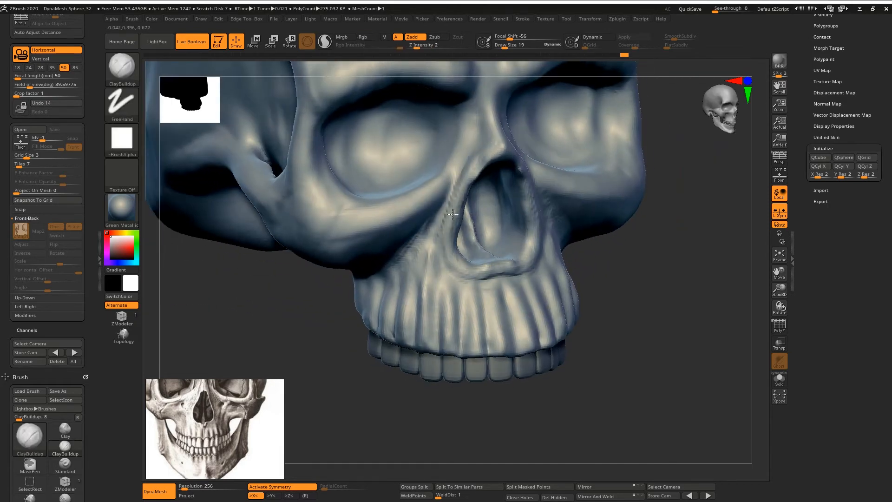
mouse_move(480, 134)
left_mouse_down()
mouse_move(469, 138)
mouse_move(492, 116)
left_mouse_up()
mouse_move(494, 143)
right_mouse_down("alt")
mouse_move(468, 215)
mouse_move(455, 198)
right_mouse_up("alt")
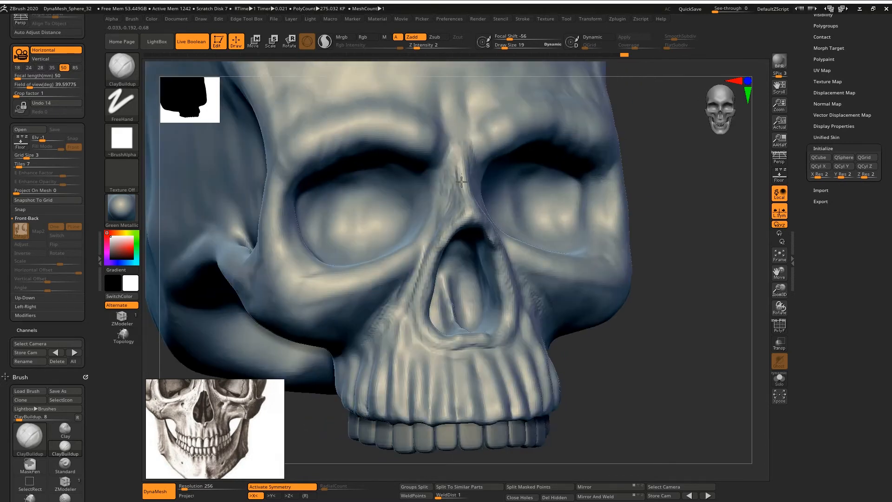
mouse_move(461, 181)
left_mouse_down()
mouse_move(431, 97)
mouse_move(441, 91)
left_mouse_up()
Step: Set the draw size to 39 and add ClayBuildup strokes across the forehead above the brows
mouse_move(424, 80)
right_mouse_down()
mouse_move(426, 132)
mouse_move(391, 207)
right_mouse_up()
key("space")
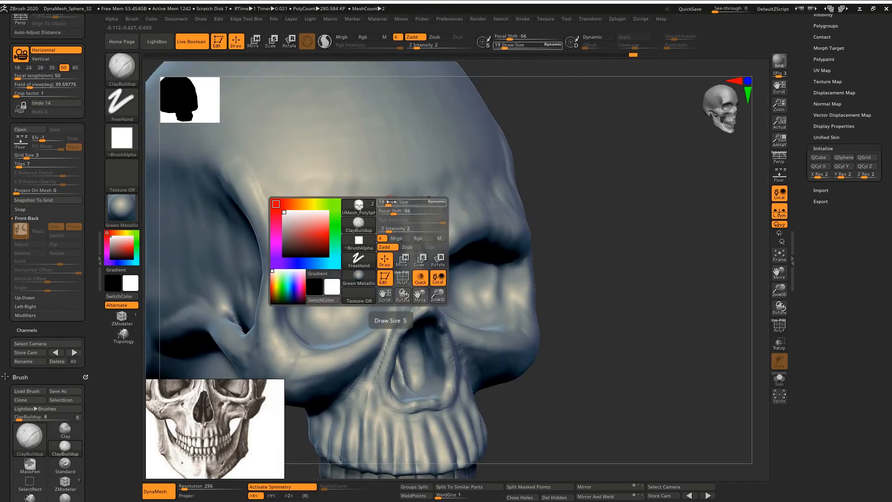
left_click_drag(392, 201, 394, 202)
mouse_move(409, 224)
left_mouse_down()
mouse_move(407, 200)
mouse_move(372, 189)
mouse_move(319, 208)
left_mouse_up()
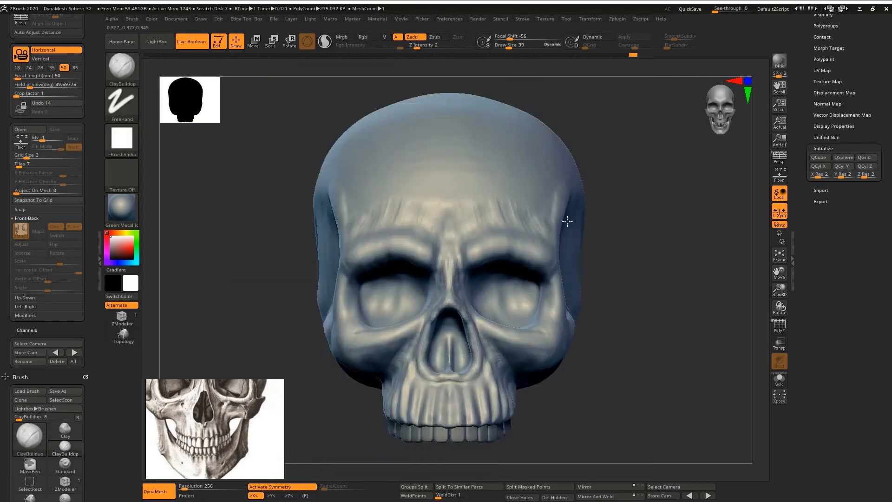
Step: Render a BPR preview of the whole skull to check its overall forms
right_click_drag(448, 201, 475, 200)
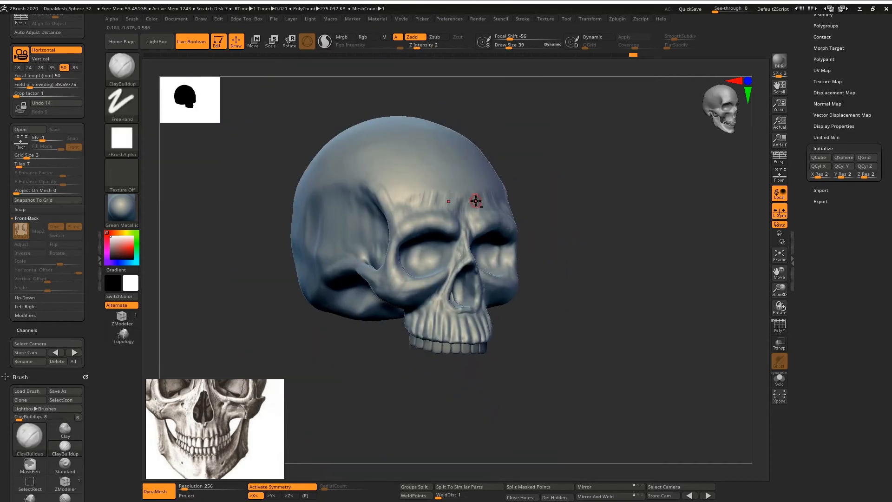
right_click_drag(577, 209, 507, 252, "ctrl")
right_click_drag(506, 252, 451, 248)
left_click(783, 61)
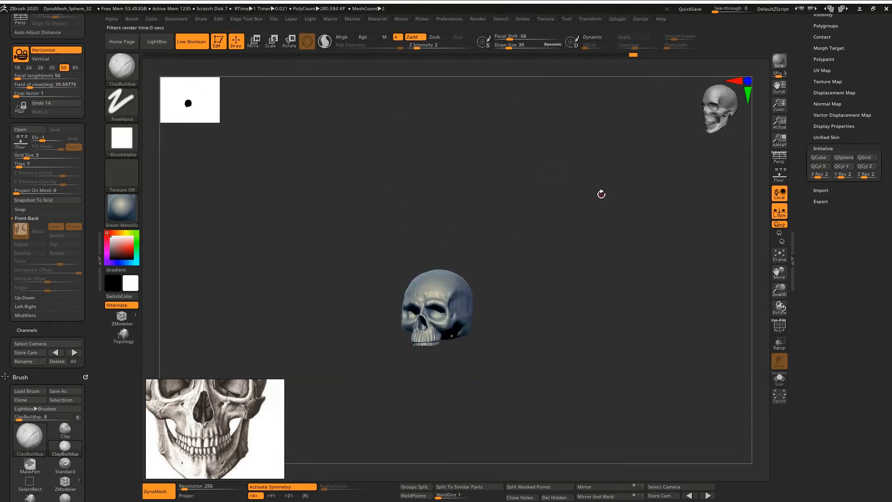
Step: Start small holes in the upper jaw beneath the eye sockets with the ClayBuildup brush at draw size 21
right_click_drag(496, 273, 490, 244, "shift")
right_click_drag(490, 245, 576, 327, "ctrl")
right_click_drag(576, 328, 569, 409, "ctrl")
right_click_drag(468, 283, 475, 269)
key("space")
left_click(471, 224)
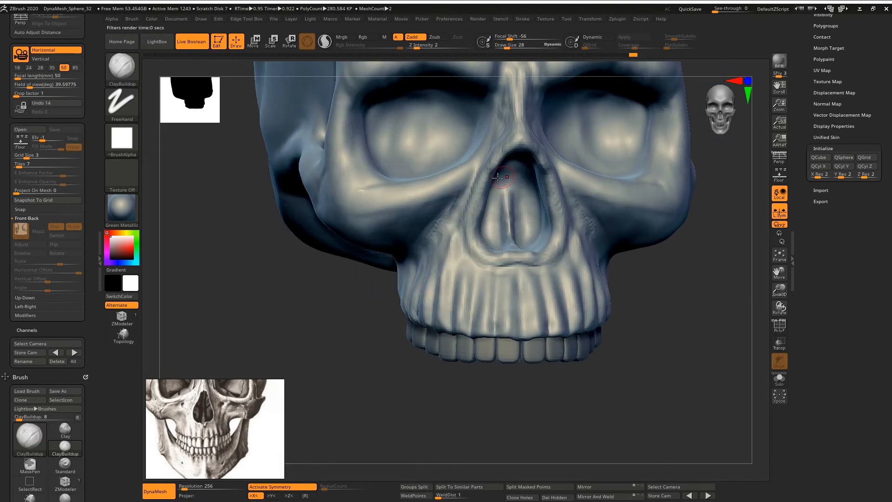
key("space")
left_click(445, 209)
right_click_drag(453, 211, 445, 206)
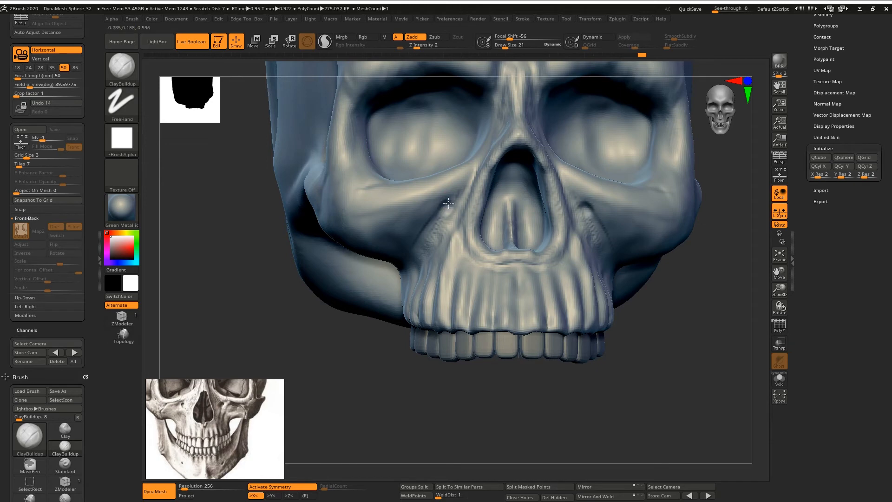
Step: Deepen and define the small holes beside the nose with Sculptris Pro on, draw size 14 and Z intensity 4
right_click_drag(454, 208, 420, 243)
right_click(420, 244)
right_click_drag(454, 195, 450, 153, "ctrl")
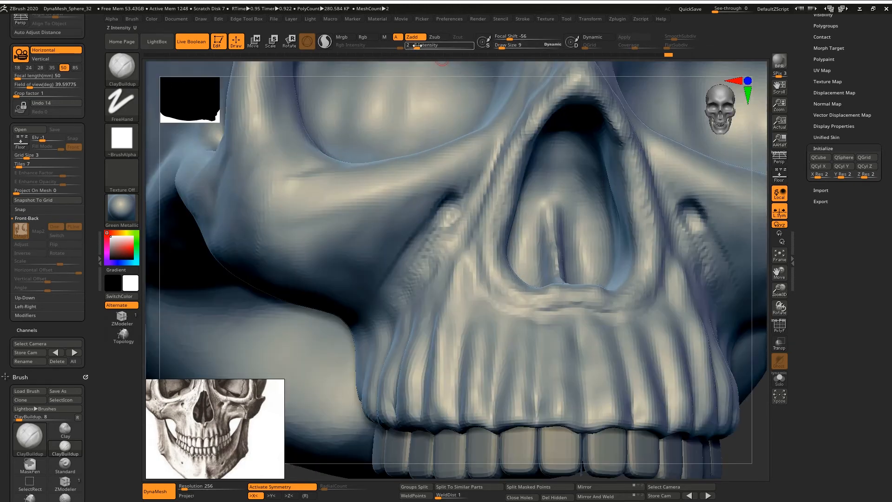
right_click_drag(442, 212, 454, 205)
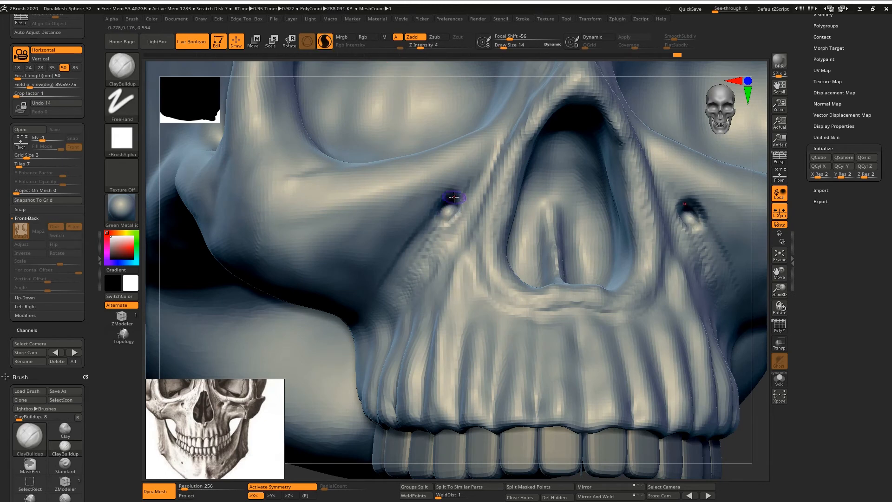
left_click_drag(454, 197, 440, 213)
key("shift")
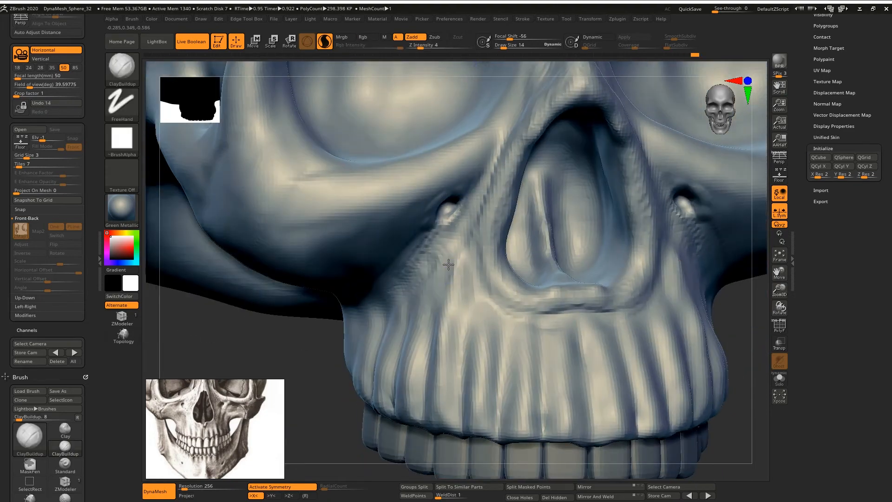
Step: Sharpen the rim of the nasal opening and build up the nasal bones with ClayBuildup in Sculptris Pro mode
right_click_drag(448, 264, 480, 213)
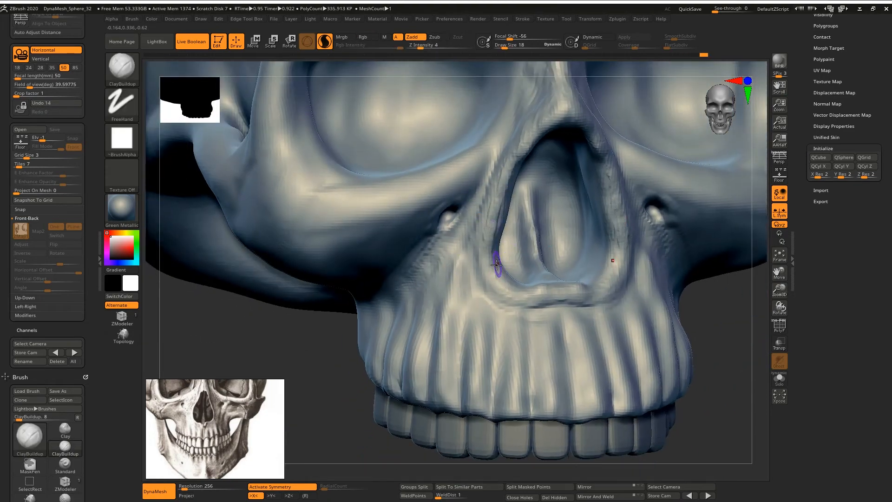
mouse_move(496, 265)
left_mouse_down()
mouse_move(498, 286)
mouse_move(494, 232)
left_mouse_up()
mouse_move(493, 185)
right_mouse_down()
mouse_move(510, 229)
mouse_move(497, 237)
right_mouse_up()
mouse_move(491, 244)
left_mouse_down()
mouse_move(522, 193)
mouse_move(509, 144)
mouse_move(513, 99)
left_mouse_up()
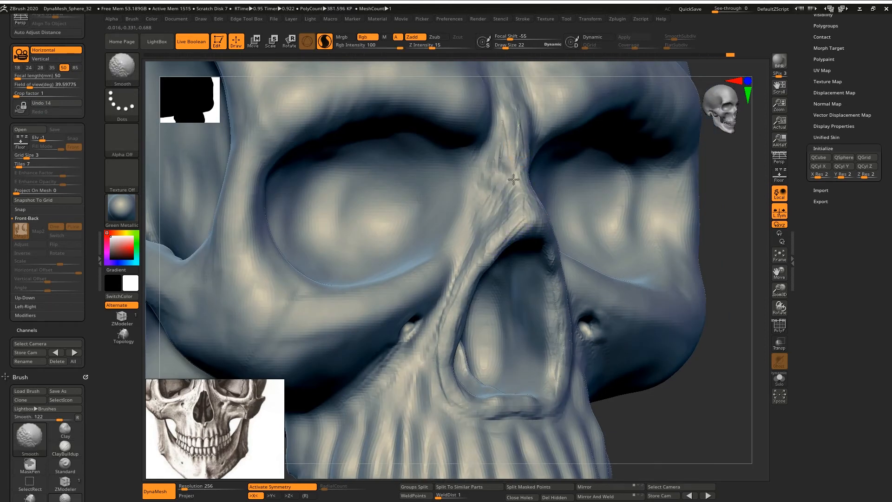
Step: Turn off Sculptris Pro, then smooth and refine the nasal bridge and the upper rim of the nasal opening
left_click(327, 45)
mouse_move(499, 200)
left_mouse_down()
mouse_move(508, 160)
mouse_move(492, 200)
left_mouse_up()
left_click_drag(492, 200, 493, 157, "shift")
mouse_move(497, 264)
right_mouse_down("alt")
mouse_move(490, 207)
mouse_move(500, 179)
right_mouse_up("alt")
mouse_move(504, 195)
left_mouse_down()
mouse_move(534, 267)
mouse_move(546, 218)
left_mouse_up()
right_click_drag(546, 241, 470, 241)
mouse_move(472, 241)
left_mouse_down()
mouse_move(488, 276)
mouse_move(502, 228)
left_mouse_up()
mouse_move(495, 243)
right_mouse_down("alt")
mouse_move(488, 287)
mouse_move(483, 209)
mouse_move(469, 166)
right_mouse_up("alt")
Step: Adjust the front of the upper jaw in profile with the Move brush at draw size 289
right_click_drag(454, 264, 544, 270, "ctrl")
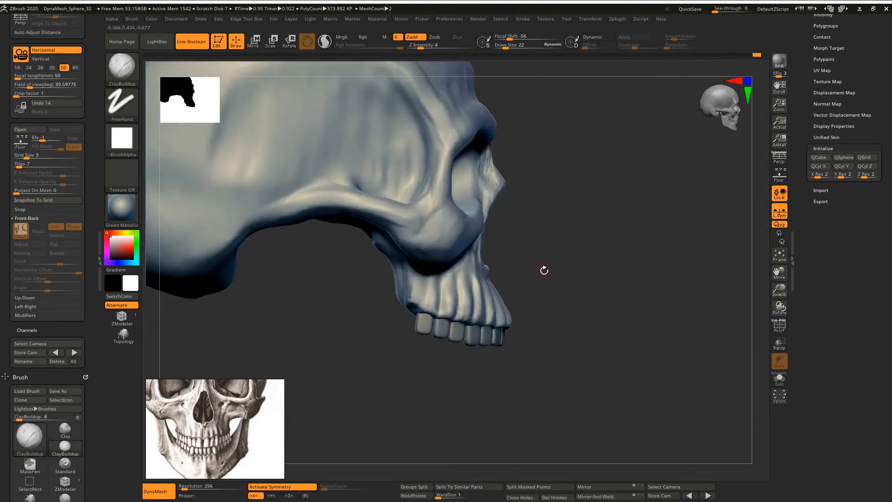
right_click(540, 288)
left_click_drag(534, 288, 563, 275)
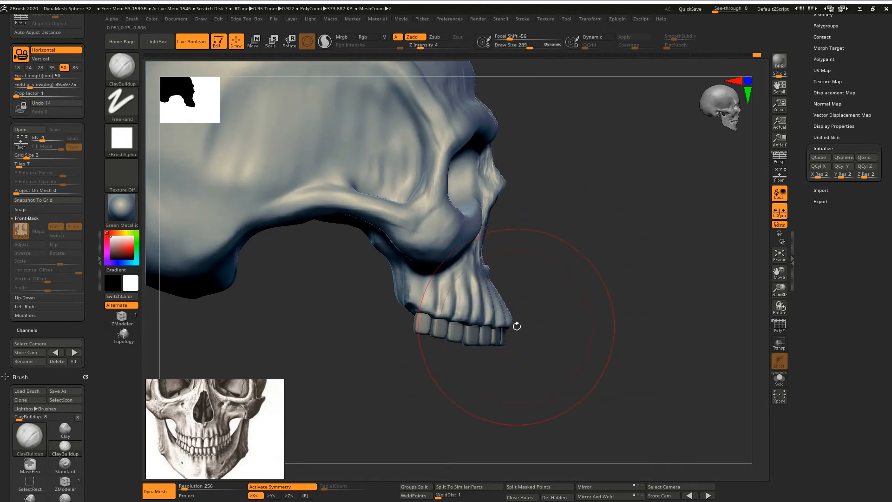
key("b")
key("m")
key("v")
mouse_move(506, 319)
left_mouse_down()
mouse_move(498, 315)
mouse_move(513, 312)
left_mouse_up()
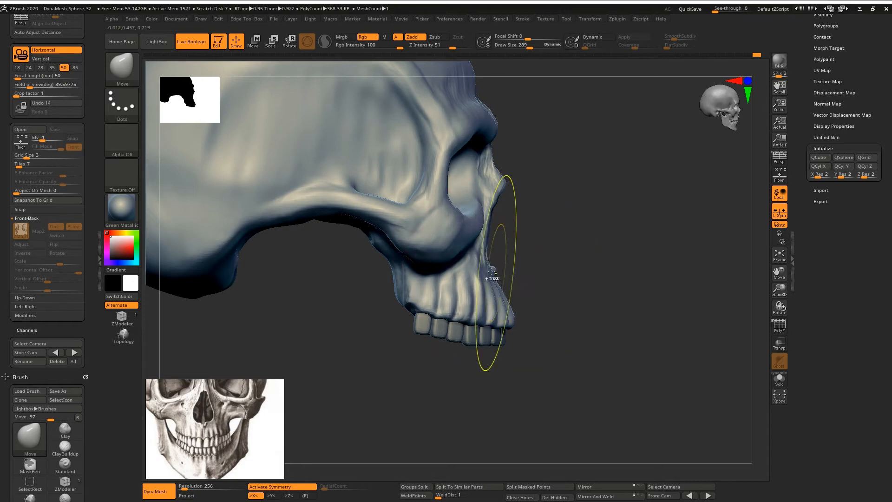
Step: Reshape the bone at the base of the nose with the Move brush at draw size 163, then reduce it to 69
key("space")
left_click_drag(507, 260, 489, 269)
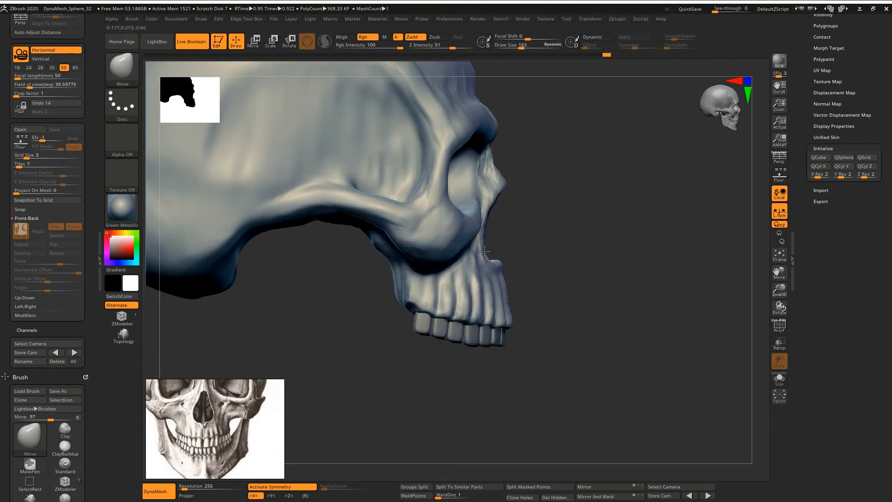
left_click_drag(533, 259, 469, 256, "shift")
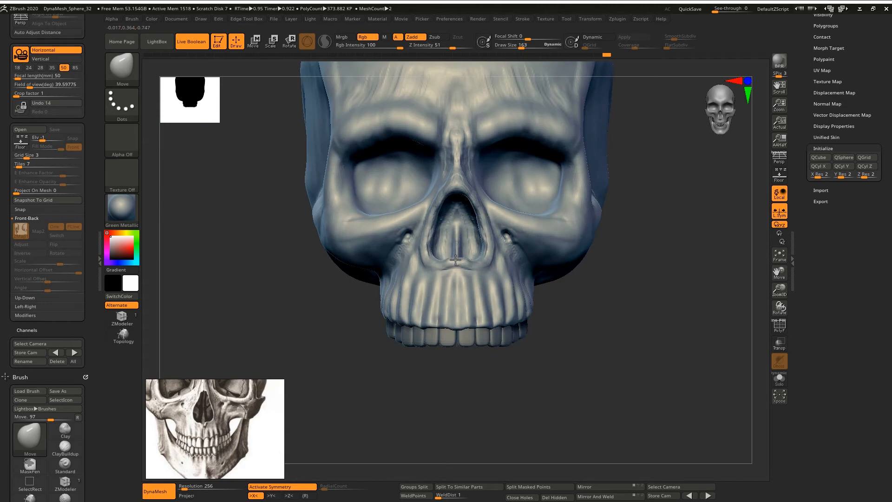
mouse_move(464, 277)
right_mouse_down()
mouse_move(469, 292)
mouse_move(469, 251)
mouse_move(510, 180)
right_mouse_up()
key("space")
left_click_drag(465, 246, 455, 246)
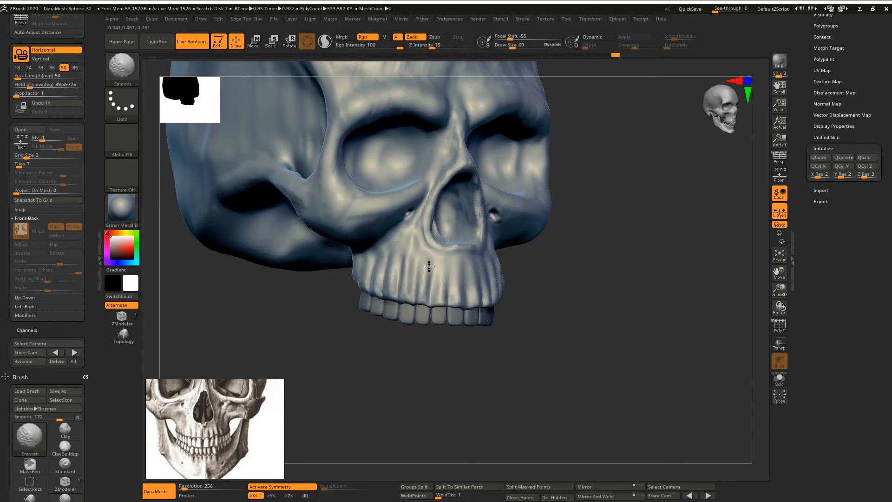
mouse_move(461, 297)
right_mouse_down("shift")
mouse_move(468, 288)
mouse_move(445, 310)
right_mouse_up("shift")
Step: Adjust the gum line around the upper teeth with the Move brush at draw size 51
key("space")
mouse_move(459, 297)
left_mouse_down()
mouse_move(451, 297)
mouse_move(455, 314)
mouse_move(424, 320)
left_mouse_up()
right_click_drag(405, 324, 432, 322)
left_click_drag(421, 322, 421, 318)
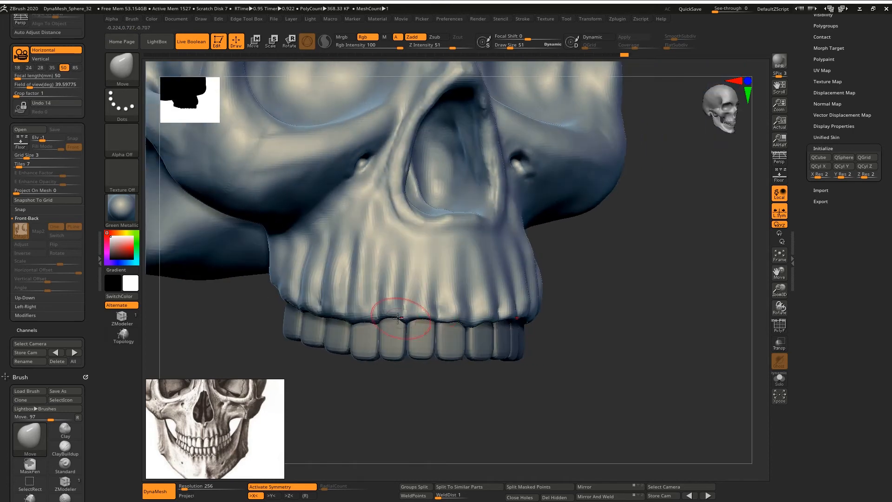
right_click_drag(388, 319, 344, 297)
left_click_drag(288, 306, 261, 296)
right_click_drag(256, 297, 428, 363)
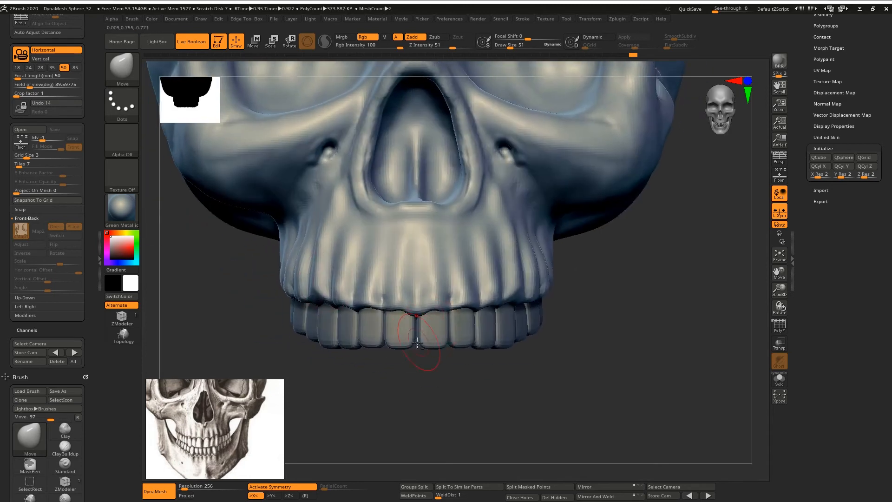
Step: Make the skull the active subtool and smooth the forehead strokes with the Smooth brush at Z intensity 28
left_click(422, 325, "alt")
mouse_move(595, 339)
right_mouse_down("ctrl")
mouse_move(557, 338)
mouse_move(577, 313)
mouse_move(613, 328)
right_mouse_up("ctrl")
left_click(435, 206, "alt")
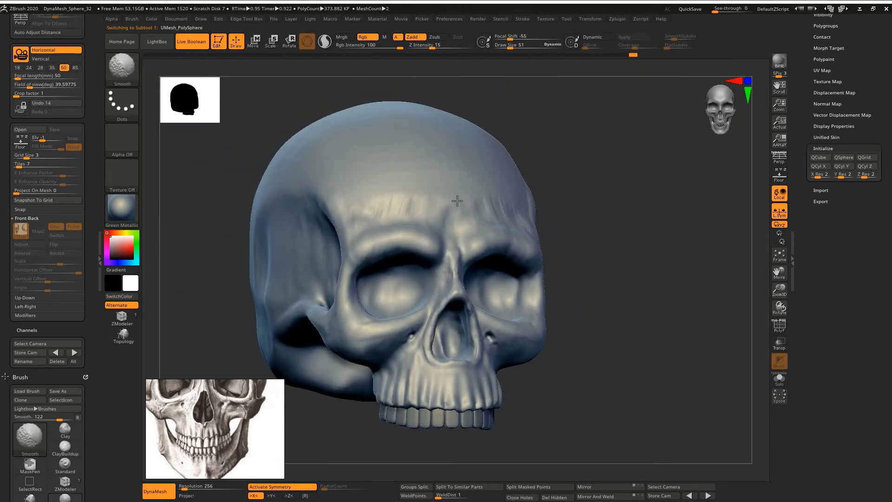
left_click(432, 45)
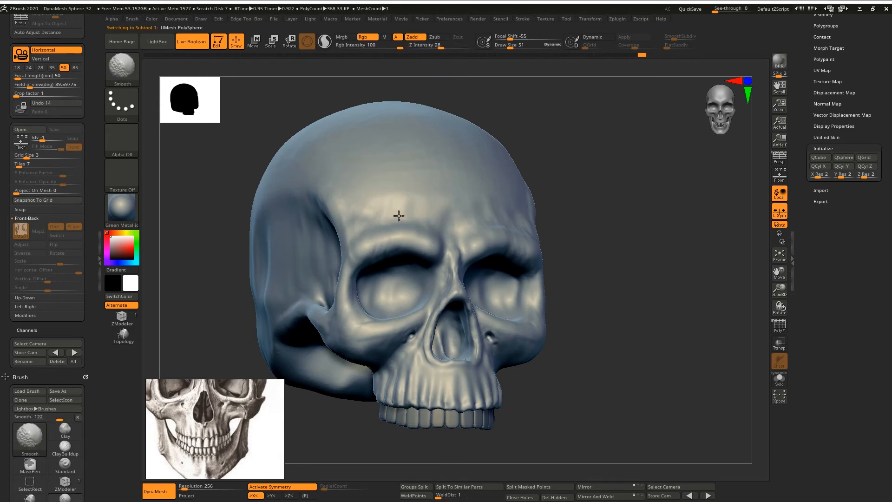
mouse_move(450, 265)
right_mouse_down()
mouse_move(420, 332)
mouse_move(431, 300)
right_mouse_up()
left_click(435, 286, "alt")
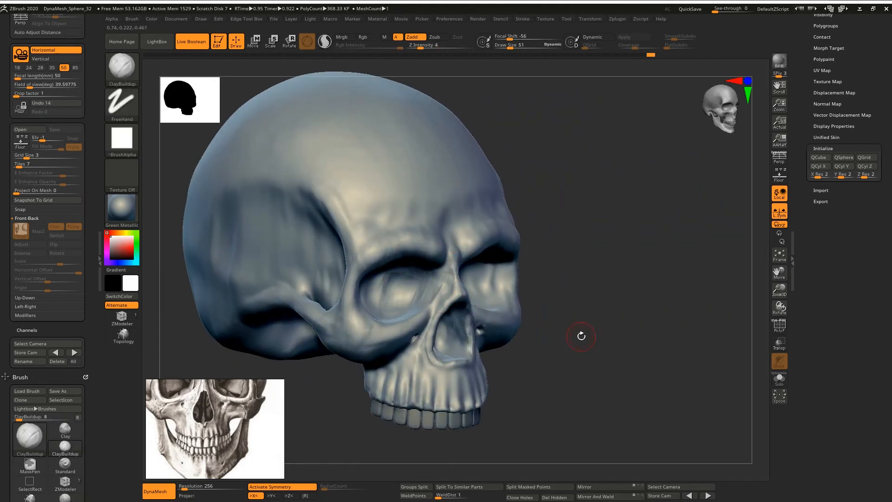
Step: Sculpt hollows into the cheekbones below the eye sockets and build up their edges with ClayBuildup at draw size 21
left_click_drag(579, 332, 564, 293, "shift")
right_click_drag(564, 294, 490, 297, "alt")
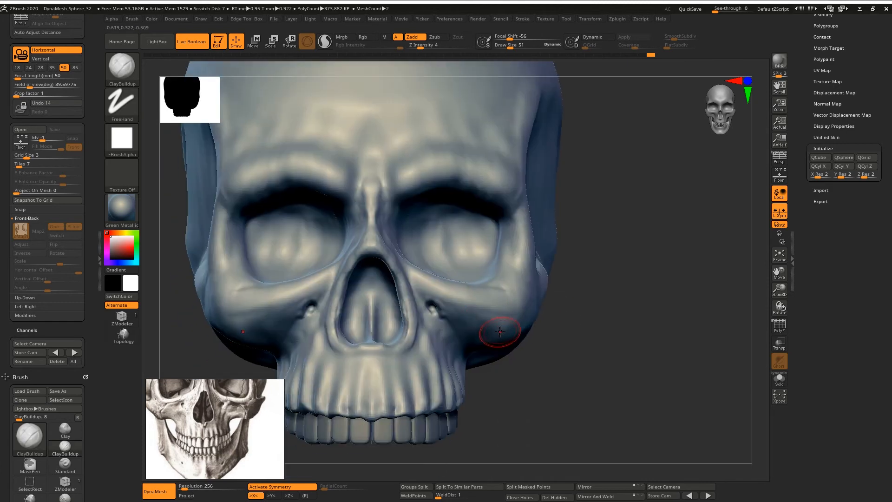
right_click_drag(501, 333, 494, 325)
mouse_move(495, 324)
left_mouse_down()
mouse_move(473, 311)
mouse_move(507, 321)
mouse_move(464, 312)
mouse_move(507, 320)
left_mouse_up()
left_click_drag(498, 321, 490, 326, "shift")
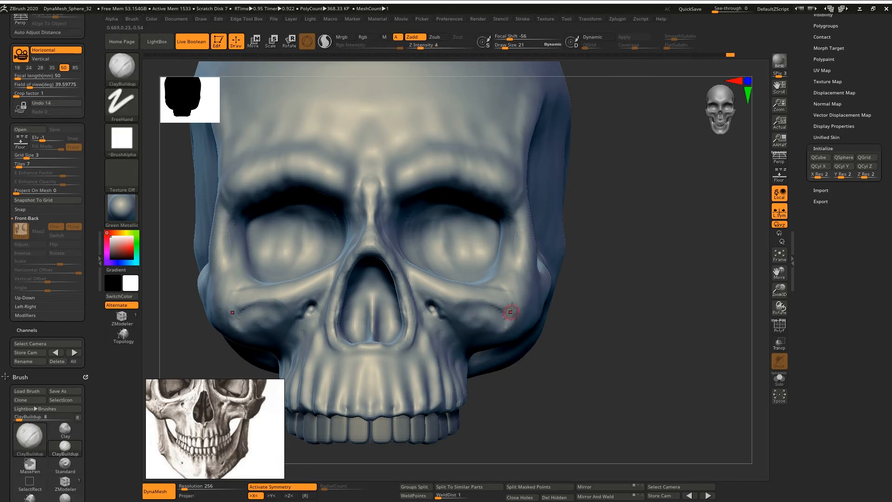
left_click_drag(511, 309, 517, 329)
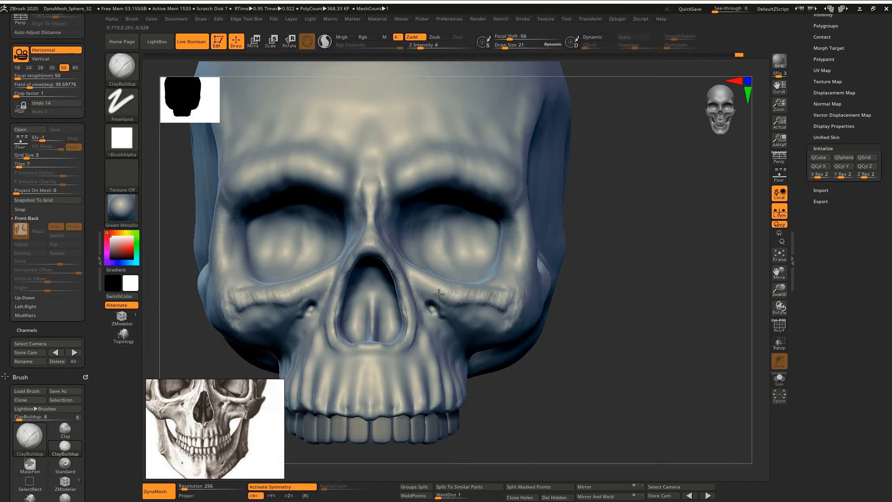
Step: Build up the outer rims of the eye sockets down to the cheekbones with ClayBuildup and smooth the strokes
key("shift")
left_click_drag(508, 296, 524, 239, "shift")
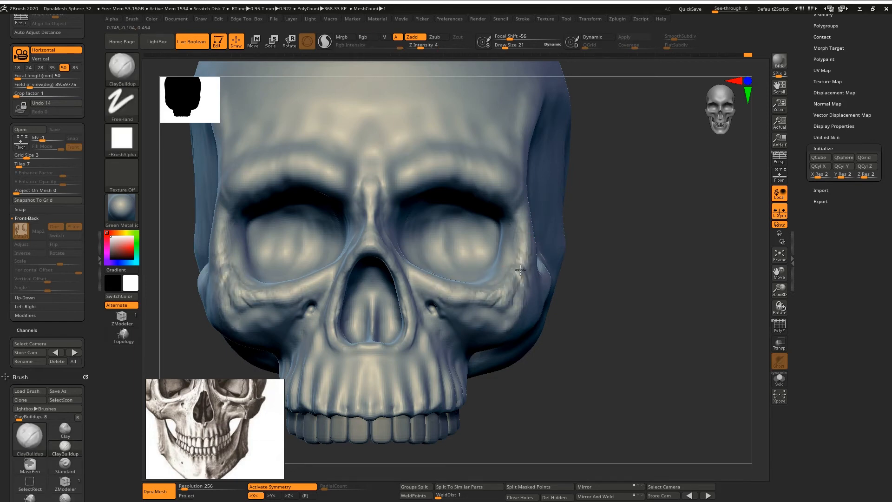
left_click_drag(517, 281, 496, 303, "shift")
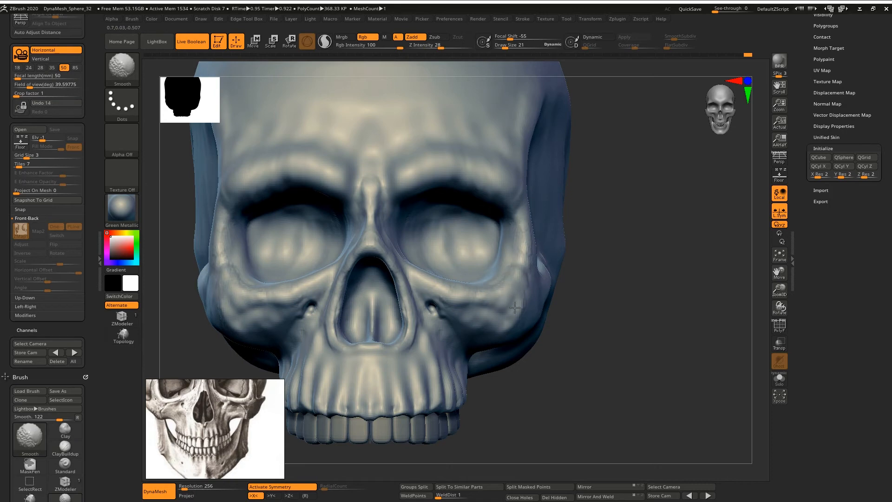
Step: Build up the outer cheekbones toward the zygomatic arches with ClayBuildup at Z intensity 2, smoothing the strokes at draw size 37
left_click_drag(574, 310, 516, 302)
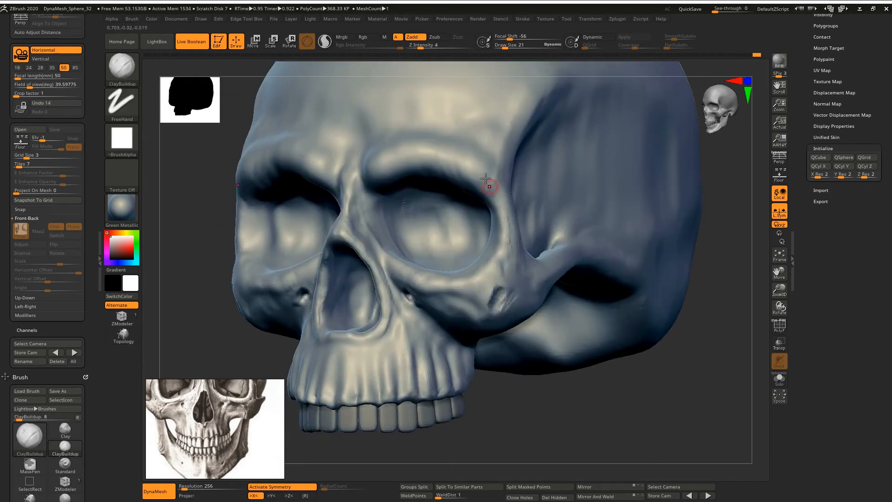
left_click(416, 47)
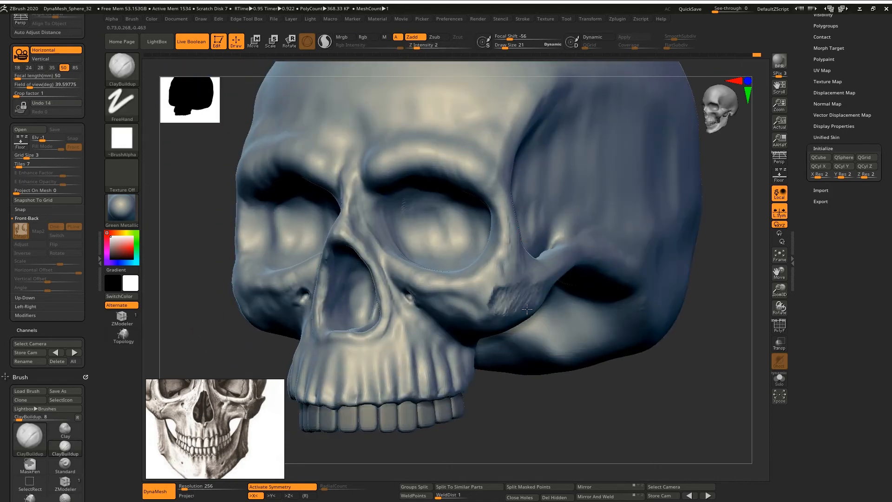
left_click_drag(508, 298, 555, 274)
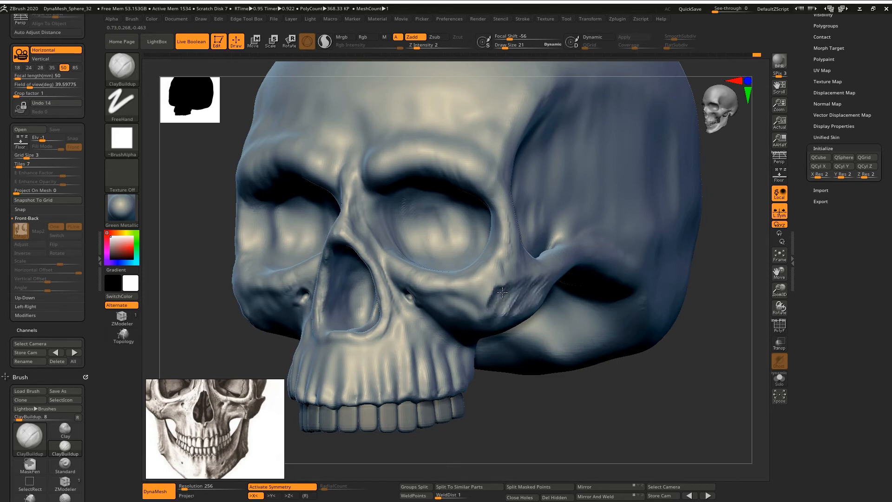
left_click_drag(502, 300, 520, 279, "shift")
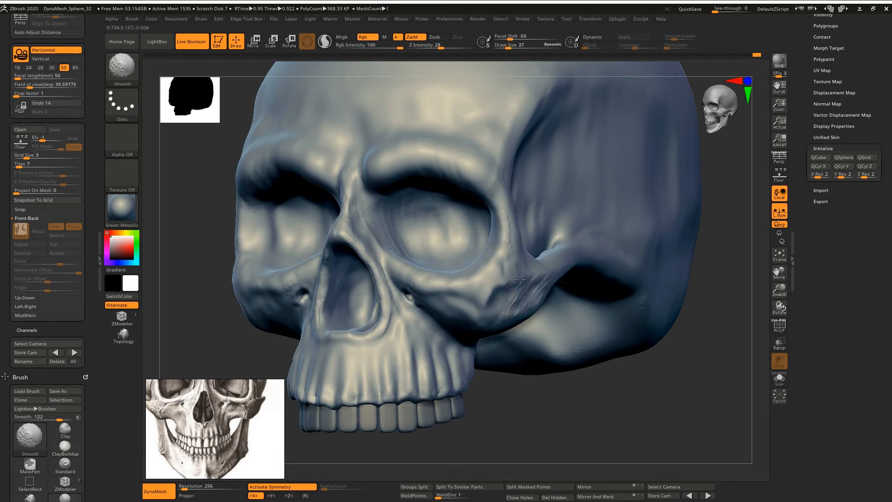
left_click_drag(502, 284, 490, 300, "shift")
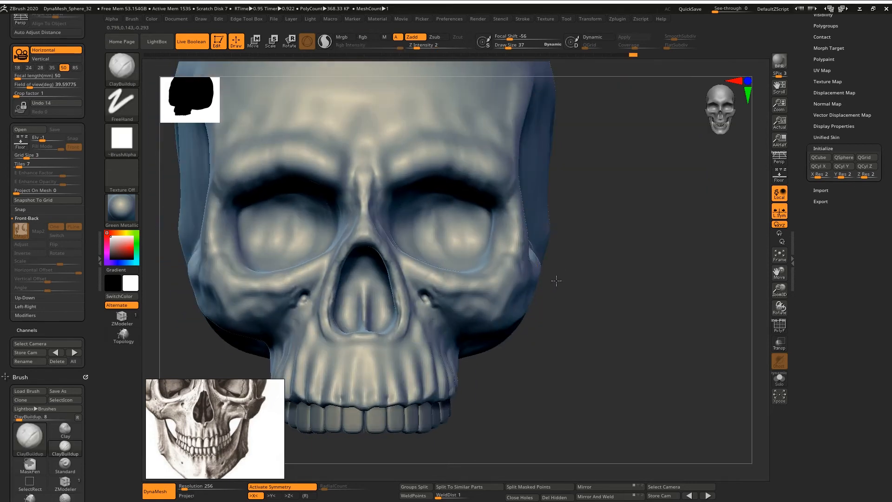
mouse_move(555, 280)
right_mouse_down("ctrl")
mouse_move(496, 245)
mouse_move(429, 291)
right_mouse_up("ctrl")
mouse_move(428, 290)
left_mouse_down()
mouse_move(427, 307)
mouse_move(411, 307)
mouse_move(402, 273)
mouse_move(372, 265)
mouse_move(400, 309)
mouse_move(431, 302)
left_mouse_up()
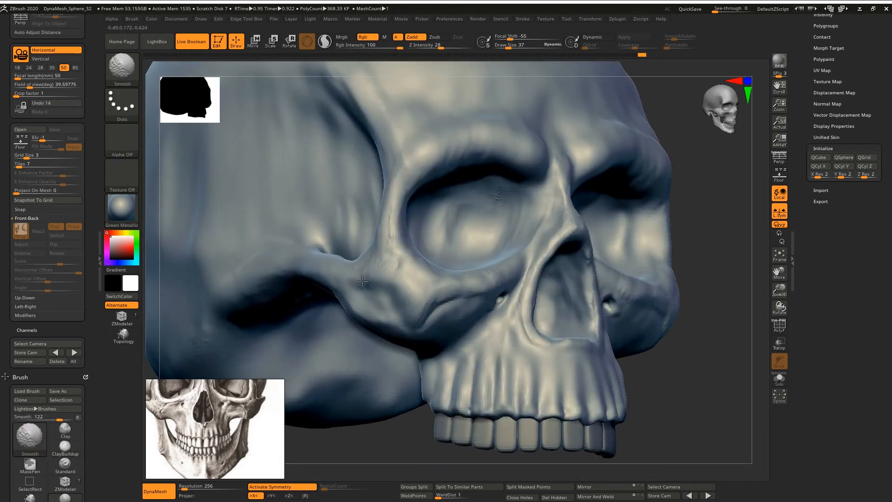
Step: Sculpt ridges and hollows into the sides of the upper jaw below the cheekbones with ClayBuildup at draw size 15
right_click_drag(438, 227, 467, 233)
mouse_move(471, 330)
right_mouse_down("alt")
mouse_move(456, 275)
mouse_move(479, 242)
right_mouse_up("alt")
mouse_move(480, 243)
right_mouse_down()
mouse_move(515, 235)
mouse_move(544, 270)
right_mouse_up()
key("space")
left_click_drag(586, 243, 581, 242)
right_click_drag(585, 219, 601, 203)
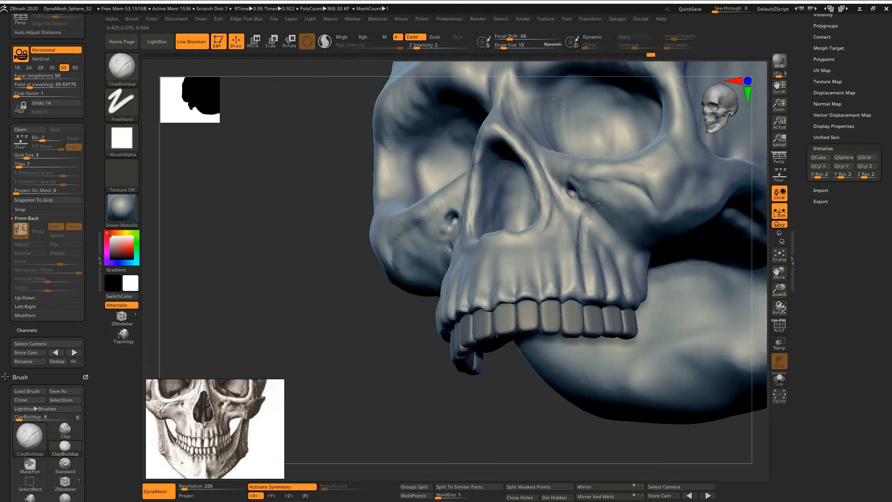
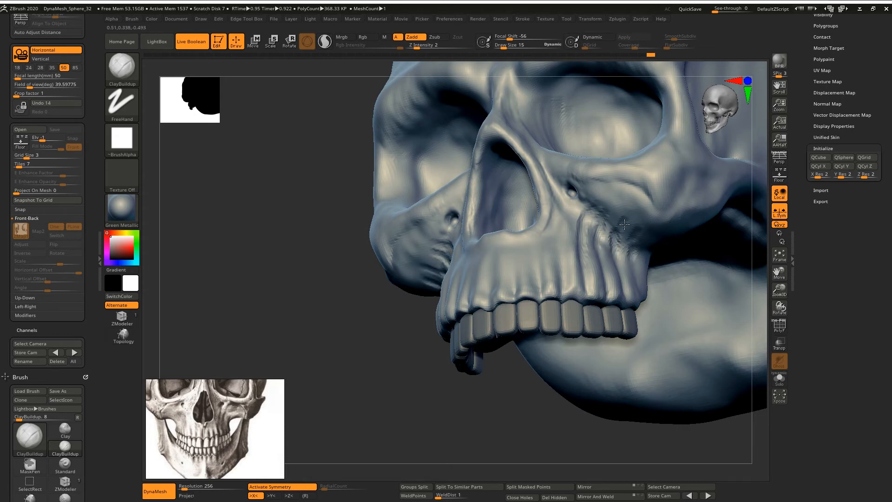
left_click_drag(616, 226, 594, 191)
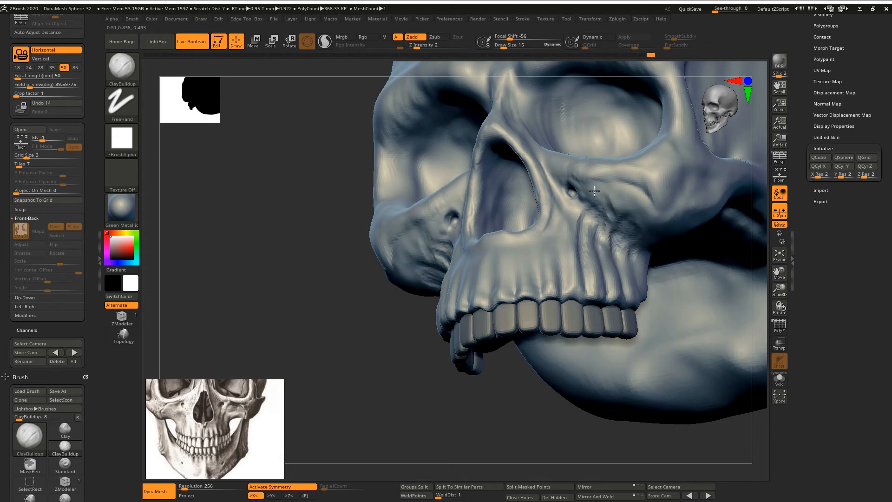
Step: Refine the vertical root ridges above the teeth along the side and front of the upper jaw
right_click_drag(611, 220, 526, 277)
left_click_drag(542, 301, 552, 296)
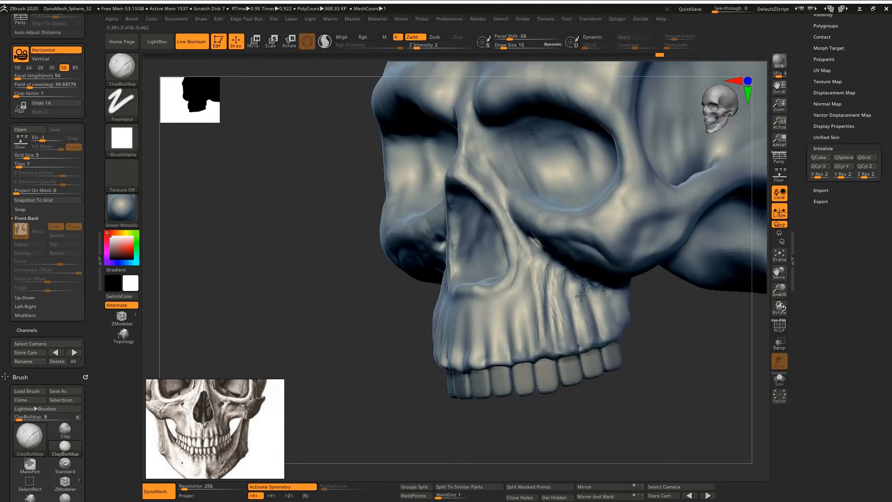
left_click_drag(521, 340, 523, 310)
right_click_drag(491, 305, 569, 299)
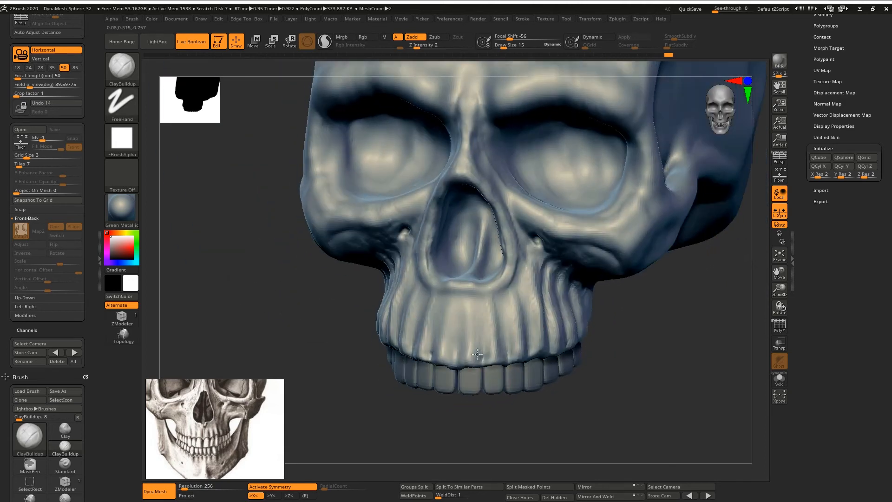
left_click_drag(465, 355, 464, 301)
right_click_drag(462, 297, 456, 233)
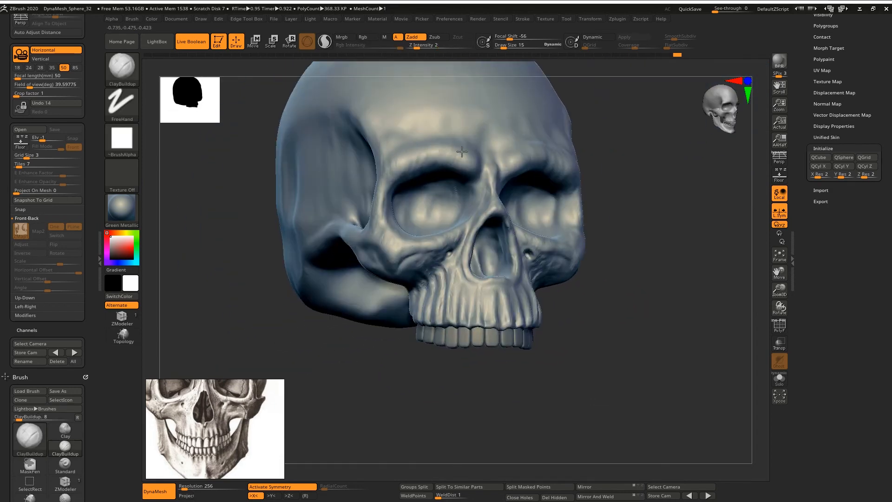
Step: Build up the upper edge of the temple with ClayBuildup at draw size 23 and smooth it at draw size 45
right_click_drag(470, 157, 413, 160)
right_click_drag(414, 128, 404, 216, "alt")
right_click_drag(404, 216, 446, 217)
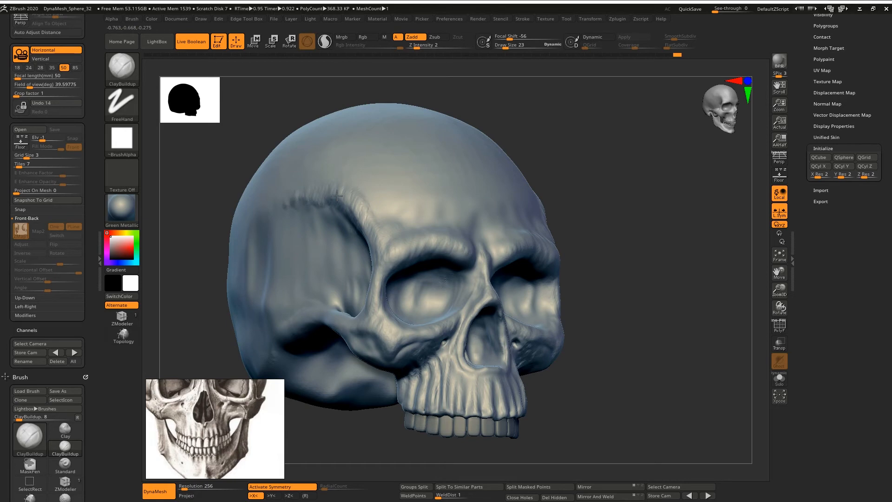
left_click_drag(287, 202, 280, 213)
right_click_drag(277, 258, 282, 259)
left_click_drag(294, 188, 324, 184, "shift")
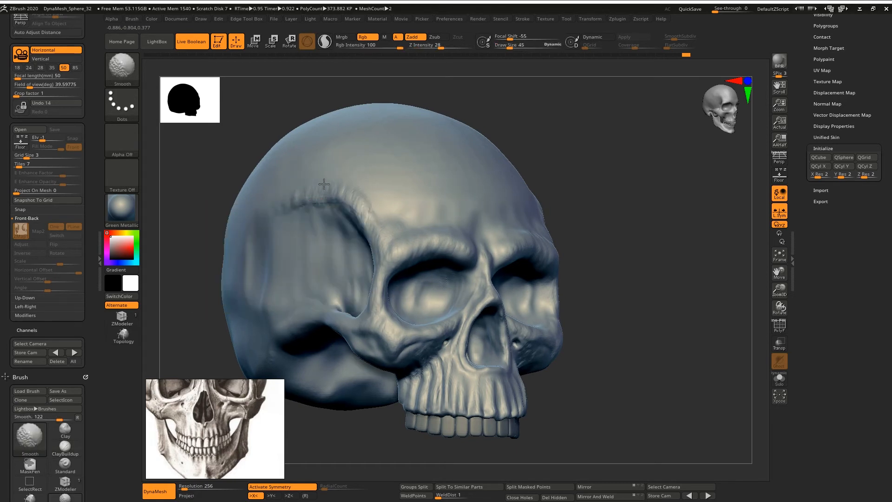
Step: Sculpt the skull base behind the upper jaw with ClayBuildup at draw size 45
right_click_drag(697, 256, 572, 295, "shift")
right_click_drag(571, 295, 670, 260, "ctrl")
right_click_drag(670, 260, 412, 265, "alt")
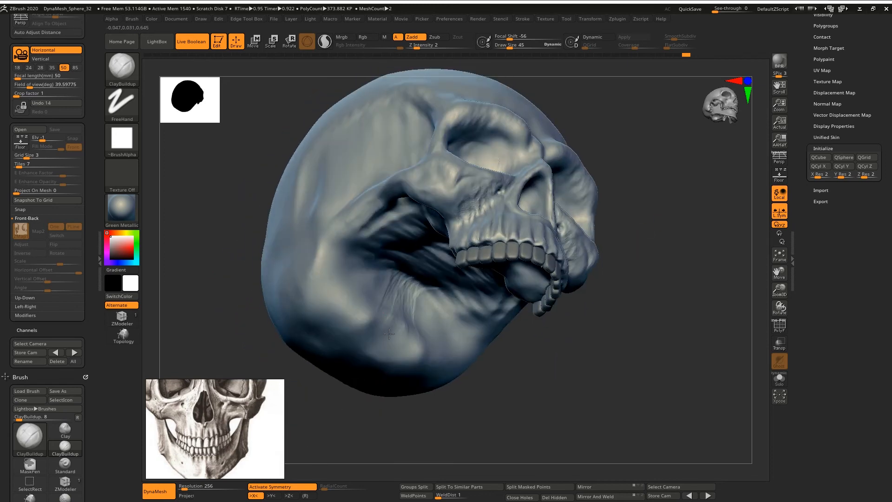
mouse_move(384, 281)
left_mouse_down()
mouse_move(357, 274)
mouse_move(395, 260)
mouse_move(436, 270)
left_mouse_up()
right_click_drag(436, 270, 425, 205)
mouse_move(418, 274)
left_mouse_down()
mouse_move(432, 260)
mouse_move(413, 258)
mouse_move(423, 284)
mouse_move(452, 297)
mouse_move(505, 280)
left_mouse_up()
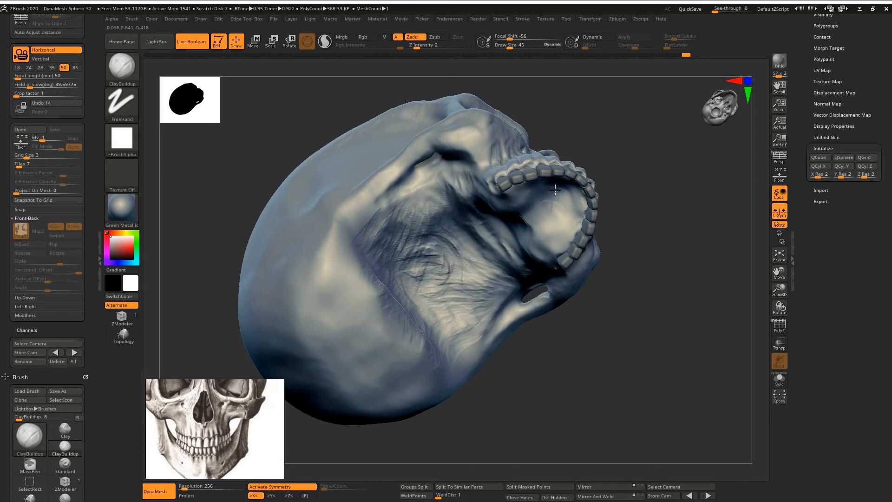
Step: Sculpt the palate and skull base with ClayBuildup, raising Z intensity to 6 and draw size to 77, and smooth the strokes
right_click_drag(524, 212, 534, 219)
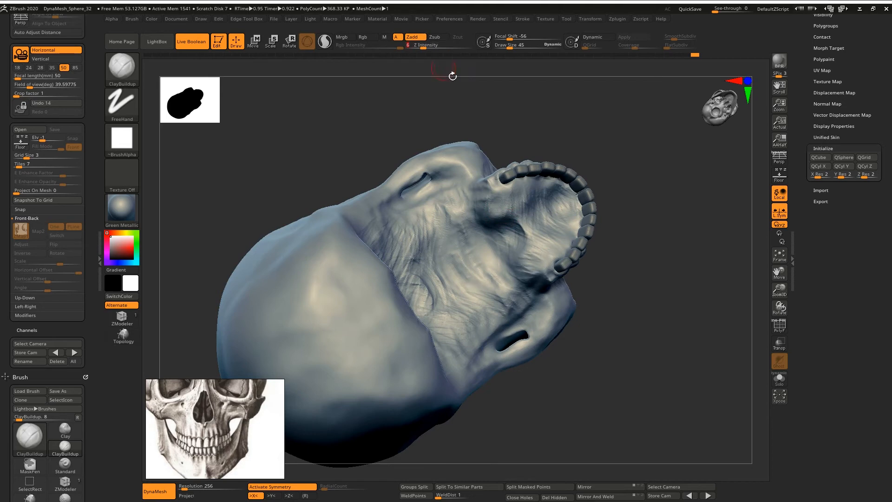
mouse_move(518, 232)
left_mouse_down()
mouse_move(508, 210)
mouse_move(488, 209)
mouse_move(519, 200)
mouse_move(481, 232)
mouse_move(441, 220)
mouse_move(511, 209)
mouse_move(458, 265)
mouse_move(440, 220)
left_mouse_up()
right_click_drag(440, 220, 455, 229)
mouse_move(456, 229)
left_mouse_down("shift")
mouse_move(395, 285)
mouse_move(441, 298)
mouse_move(475, 281)
left_mouse_up("shift")
mouse_move(475, 282)
right_mouse_down()
mouse_move(472, 265)
mouse_move(478, 300)
mouse_move(467, 371)
mouse_move(425, 431)
right_mouse_up()
Step: Quick-save the project and make the upper teeth the active subtool
left_click(700, 10)
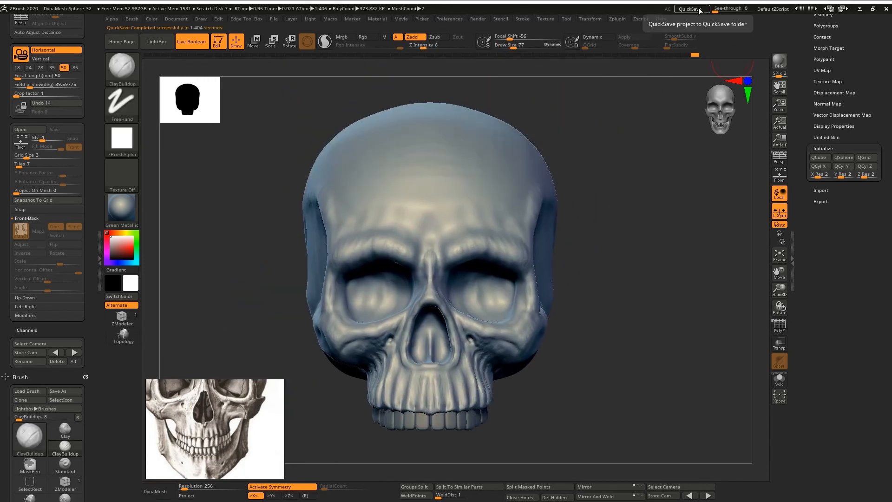
right_click_drag(548, 274, 669, 168)
left_click(471, 279, "alt")
right_click_drag(473, 285, 534, 364, "ctrl")
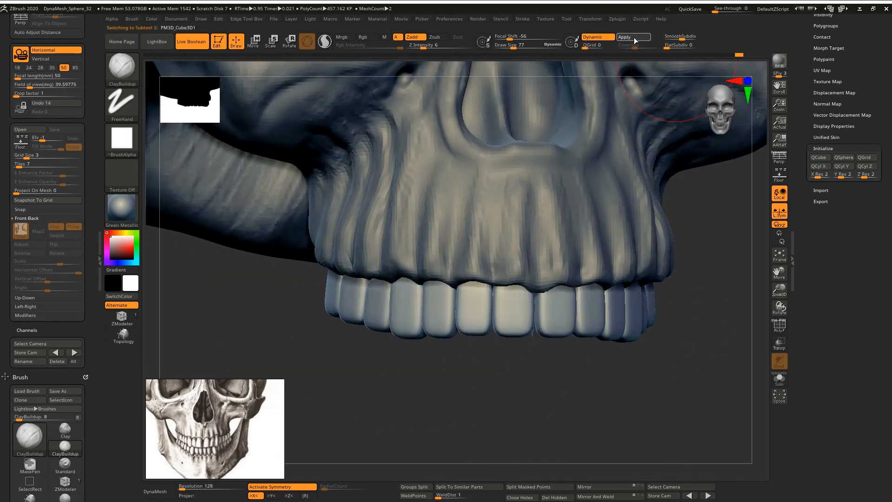
Step: Apply the dynamic subdivision to the upper teeth
left_click(634, 40)
right_click_drag(551, 274, 534, 142)
right_click_drag(536, 196, 591, 117)
Step: Isolate the stray sliver between the two front teeth in polyframe view and switch the visibility selection brush to SelectRect
key("shift+f")
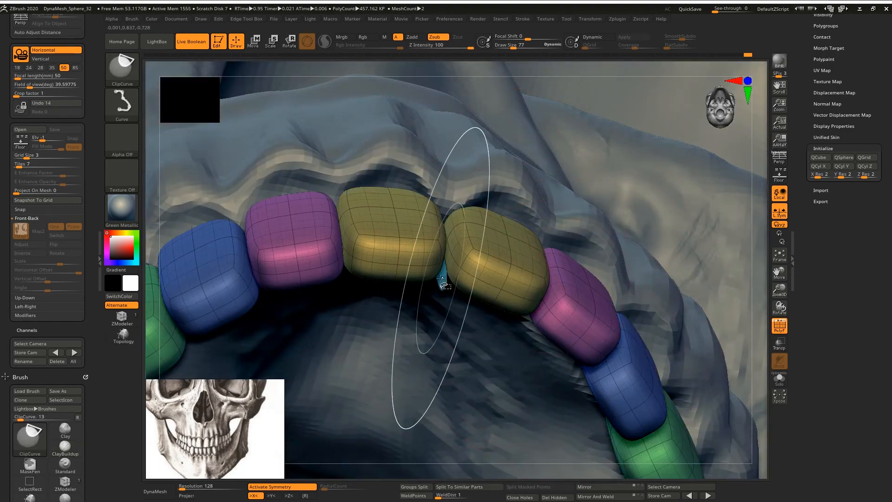
left_click(443, 281, "ctrl+shift")
left_click(756, 222, "ctrl+shift")
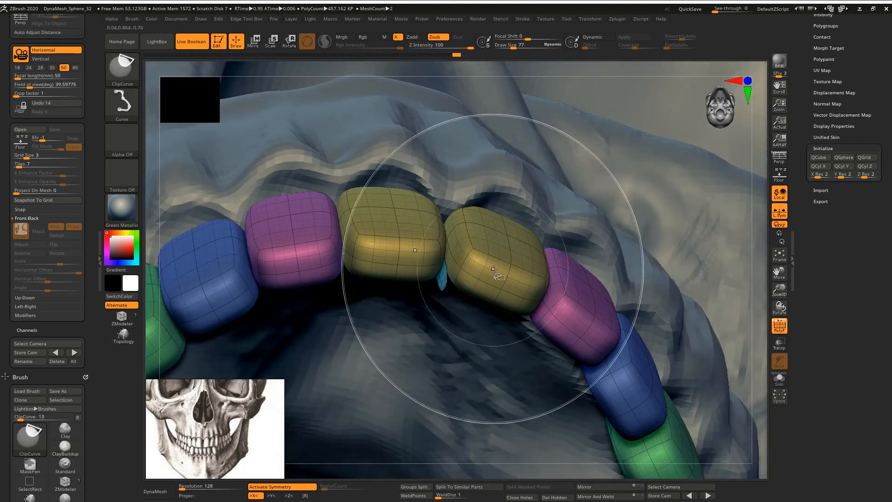
left_click(443, 283, "ctrl+shift")
right_click_drag(446, 284, 534, 153, "ctrl")
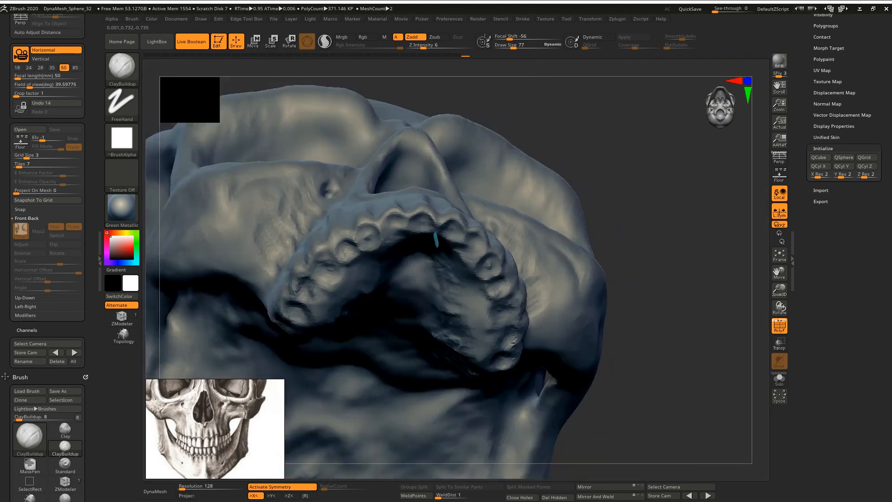
left_click(122, 78, "ctrl+shift")
left_click(384, 120, "ctrl+shift")
Step: Invert the visibility to show only the teeth and try to delete the hidden sliver
left_click(591, 265, "ctrl+shift")
right_click_drag(592, 269, 605, 457)
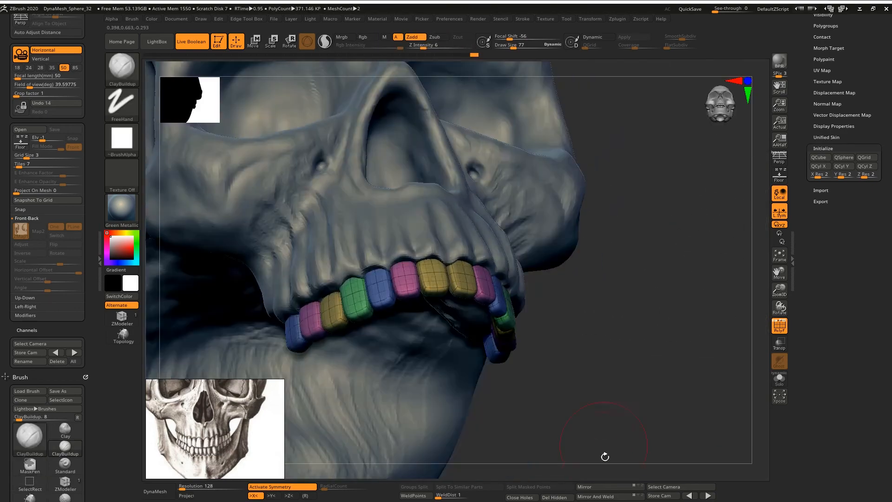
left_click(558, 498)
Step: Lower the teeth to subdivision level 1 and step them back up to level 5
left_click_drag(804, 154, 802, 215)
left_click(824, 169)
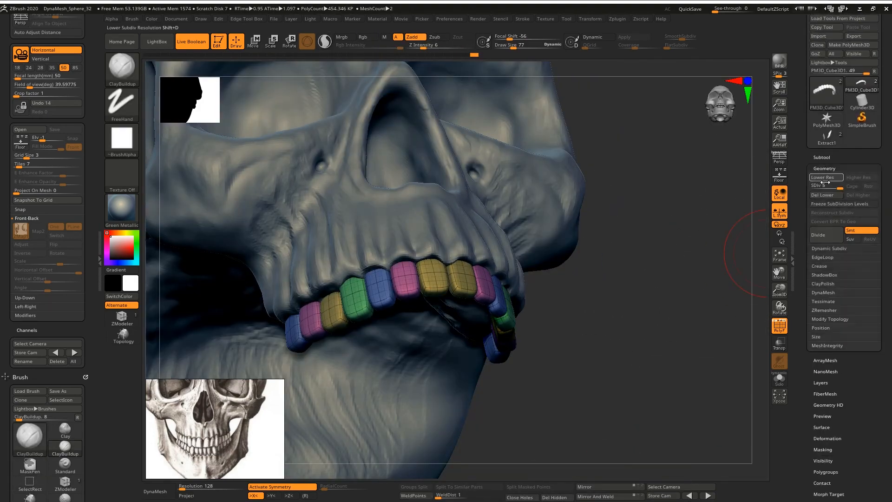
left_click(825, 177, "shift")
left_click_drag(657, 252, 628, 259)
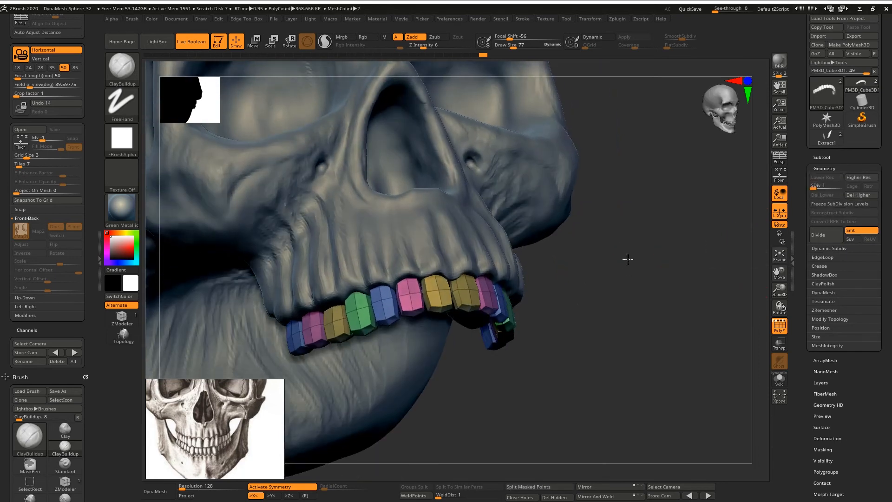
key("d")
key("d")
key("d")
key("d")
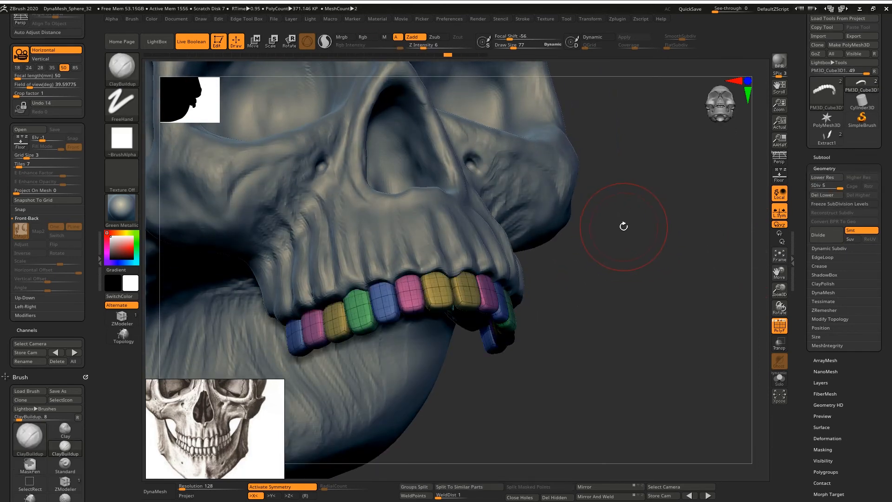
Step: Undo the applied subdivision, then hide the stray sliver between the front teeth and delete the hidden geometry
key("ctrl+z")
left_click_drag(615, 246, 648, 242, "alt")
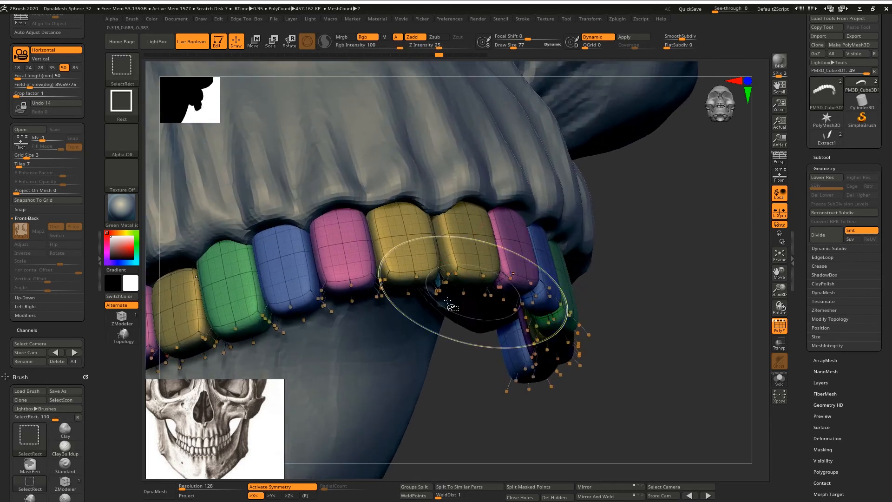
left_click(438, 280, "ctrl+shift")
left_click(729, 238, "ctrl+shift")
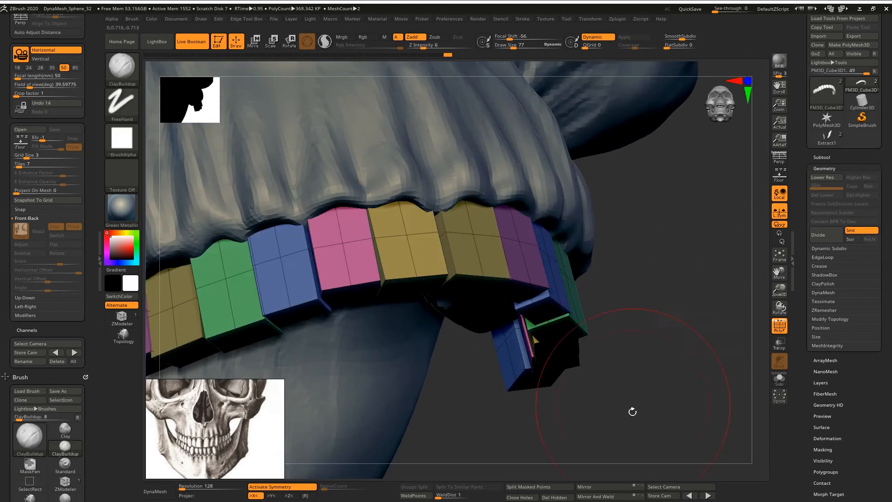
left_click(559, 498)
Step: Turn off dynamic subdivision for the upper teeth and divide their mesh to subdivision level 5
left_click_drag(687, 249, 687, 190)
left_click(598, 37)
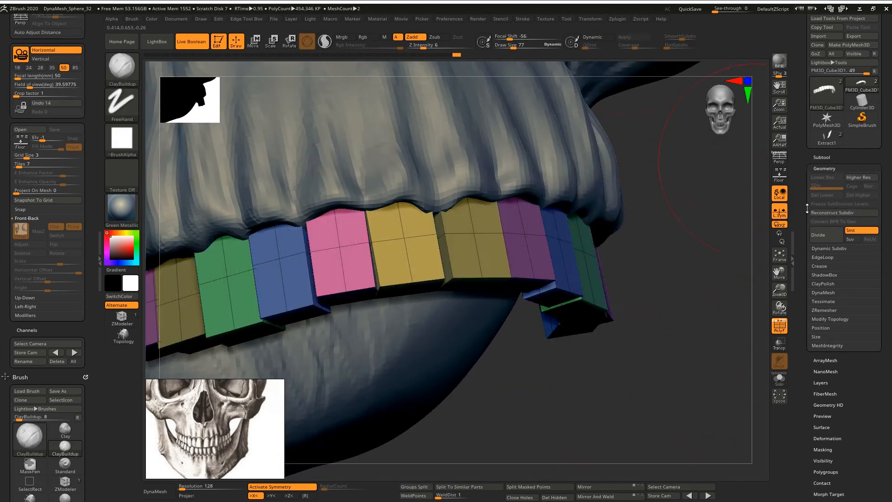
left_click(827, 235)
left_click(825, 236)
left_click(822, 238)
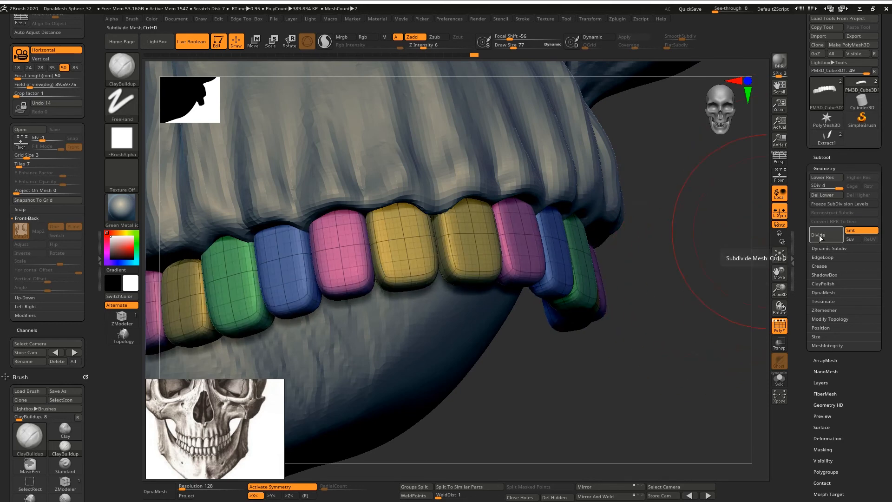
Step: Hide the polyframe and sculpt the two front teeth with ClayBuildup at draw size 12 and Z intensity 2
right_click_drag(477, 259, 444, 279, "shift")
key("space")
mouse_move(356, 237)
left_mouse_down()
mouse_move(344, 237)
mouse_move(386, 244)
mouse_move(389, 232)
left_mouse_up()
key("ctrl+z")
left_click_drag(423, 46, 416, 45)
key("shift+f")
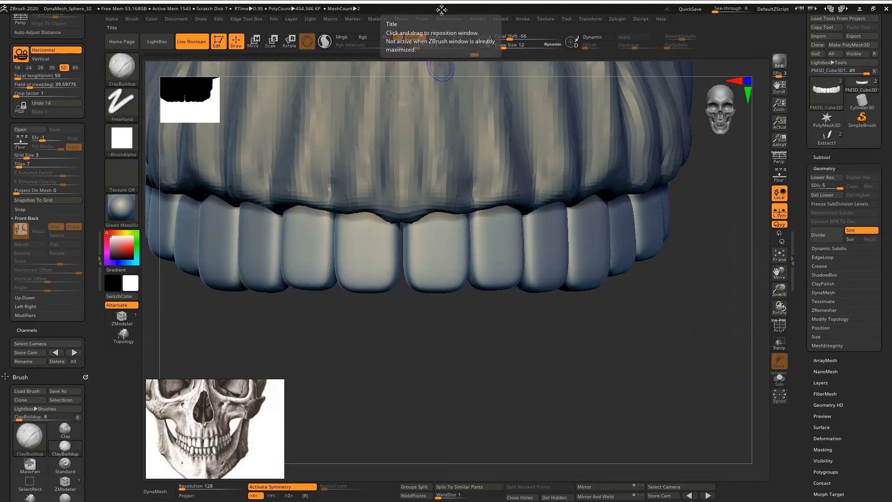
mouse_move(385, 233)
left_mouse_down()
mouse_move(389, 274)
mouse_move(344, 243)
mouse_move(344, 260)
left_mouse_up()
right_click_drag(365, 297, 382, 154)
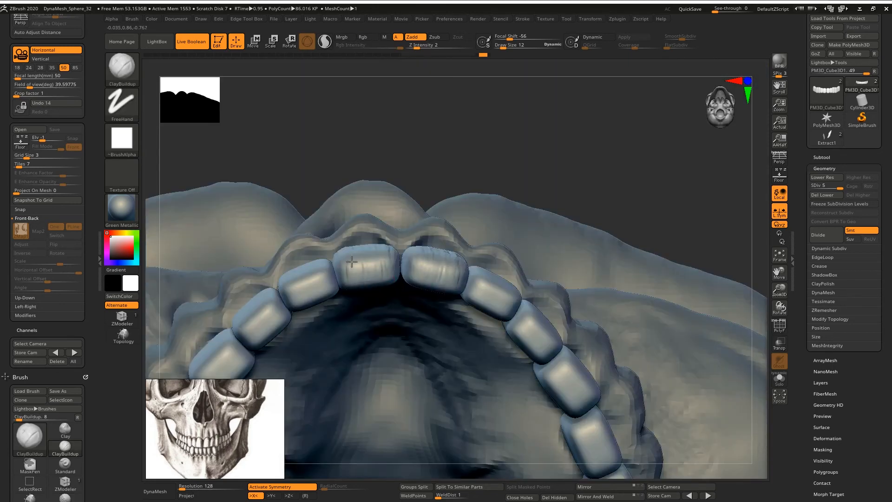
Step: Smooth the biting edges of the two front teeth and sculpt relief into their back surfaces
right_click_drag(383, 264, 379, 198)
key("shift")
left_click_drag(354, 233, 352, 210, "shift")
mouse_move(352, 209)
right_mouse_down()
mouse_move(356, 185)
mouse_move(363, 195)
right_mouse_up()
left_click_drag(362, 195, 374, 217, "shift")
mouse_move(374, 217)
right_mouse_down()
mouse_move(441, 200)
mouse_move(377, 202)
right_mouse_up()
left_click_drag(374, 206, 359, 204)
key("shift")
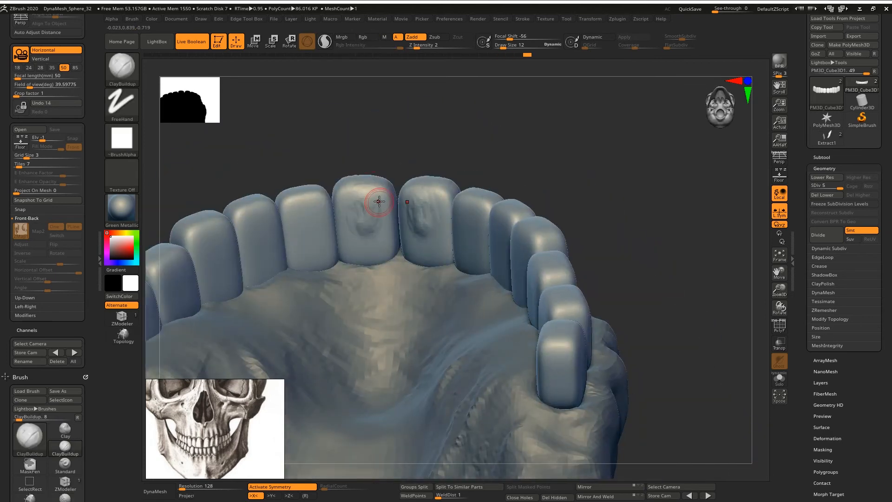
Step: Undo the last stroke, then sculpt and smooth relief into the back surfaces of the front and neighbouring teeth with ClayBuildup
key("ctrl+z")
mouse_move(373, 216)
left_mouse_down()
mouse_move(365, 200)
mouse_move(362, 233)
mouse_move(367, 205)
mouse_move(370, 219)
left_mouse_up()
mouse_move(370, 219)
right_mouse_down()
mouse_move(367, 241)
mouse_move(362, 221)
mouse_move(347, 253)
mouse_move(319, 205)
right_mouse_up()
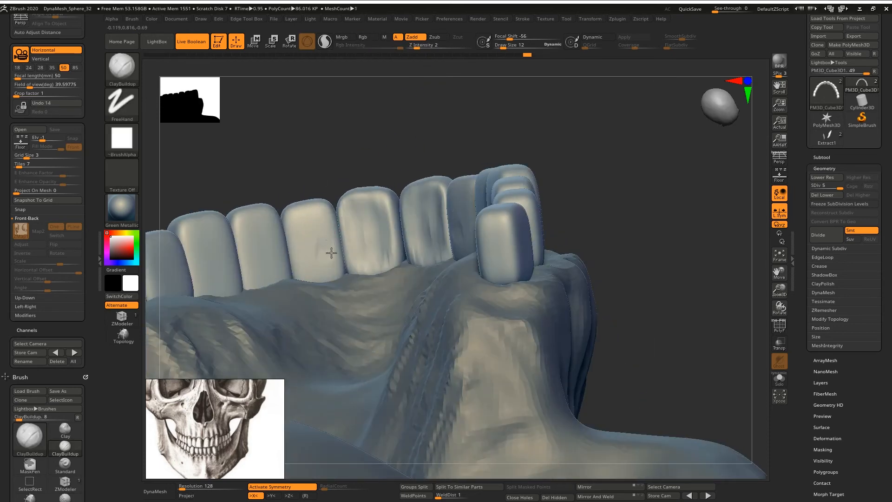
mouse_move(331, 253)
left_mouse_down()
mouse_move(308, 245)
mouse_move(299, 210)
mouse_move(337, 268)
left_mouse_up()
mouse_move(304, 190)
right_mouse_down()
mouse_move(330, 232)
mouse_move(325, 204)
right_mouse_up()
mouse_move(324, 246)
left_mouse_down("alt")
mouse_move(336, 234)
mouse_move(302, 251)
mouse_move(293, 195)
mouse_move(323, 211)
mouse_move(285, 227)
left_mouse_up("alt")
right_click_drag(288, 223, 325, 219)
mouse_move(325, 251)
left_mouse_down()
mouse_move(287, 199)
mouse_move(295, 251)
left_mouse_up()
mouse_move(298, 232)
right_mouse_down()
mouse_move(316, 233)
mouse_move(323, 207)
right_mouse_up()
mouse_move(323, 207)
left_mouse_down("shift")
mouse_move(306, 186)
mouse_move(313, 193)
left_mouse_up("shift")
Step: Sculpt soft vertical relief into the front surface of the second tooth from the midline
right_click_drag(312, 194, 316, 153)
mouse_move(316, 153)
right_mouse_down("ctrl")
mouse_move(318, 63)
mouse_move(372, 88)
mouse_move(409, 251)
right_mouse_up("ctrl")
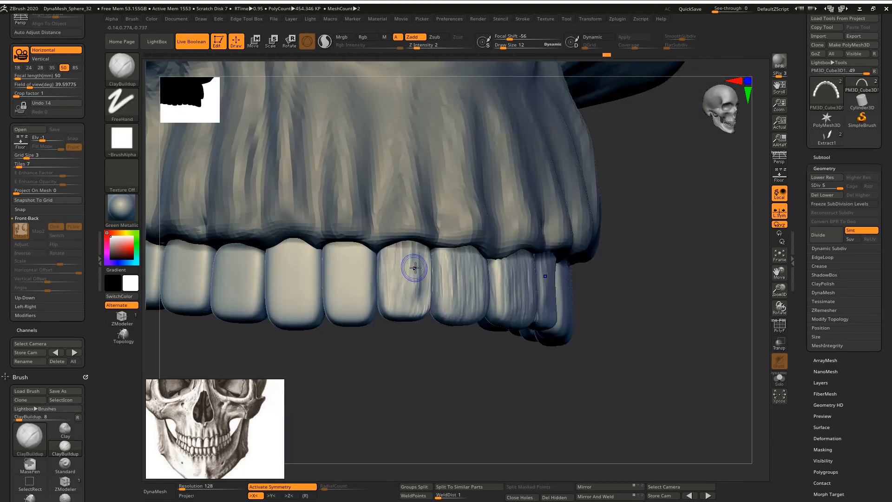
left_click_drag(412, 265, 402, 312)
right_click_drag(399, 255, 442, 230)
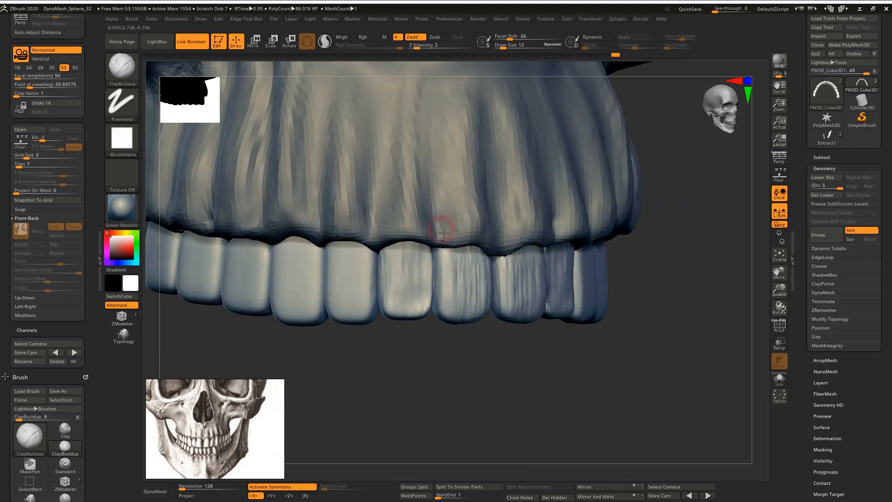
Step: Flatten the front surfaces and biting edges of the two teeth nearest the midline with the TrimDynamic brush
key("3")
left_click_drag(446, 268, 445, 262)
right_click_drag(473, 309, 435, 288)
right_click_drag(434, 288, 429, 251, "ctrl")
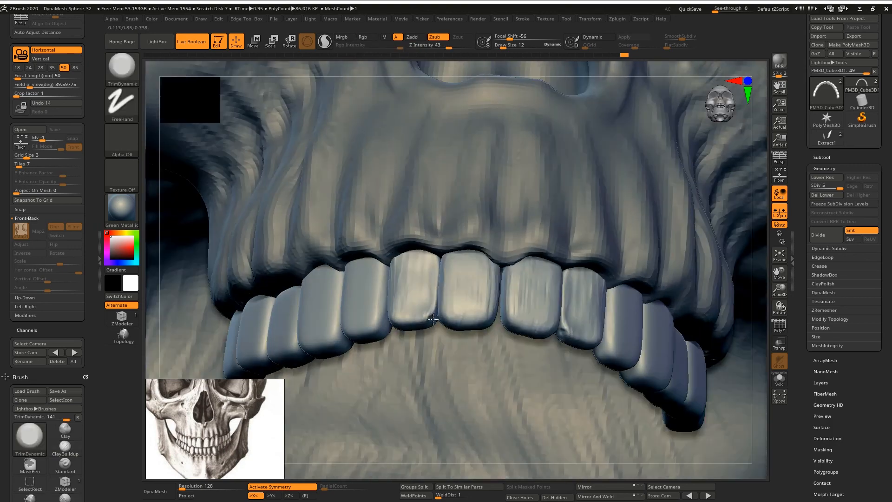
left_click_drag(427, 313, 424, 328)
mouse_move(424, 328)
right_mouse_down()
mouse_move(428, 290)
mouse_move(448, 318)
right_mouse_up()
key("ctrl+z")
right_click_drag(417, 356, 420, 320)
mouse_move(423, 320)
left_mouse_down()
mouse_move(401, 330)
mouse_move(355, 323)
left_mouse_up()
right_click_drag(355, 323, 386, 340)
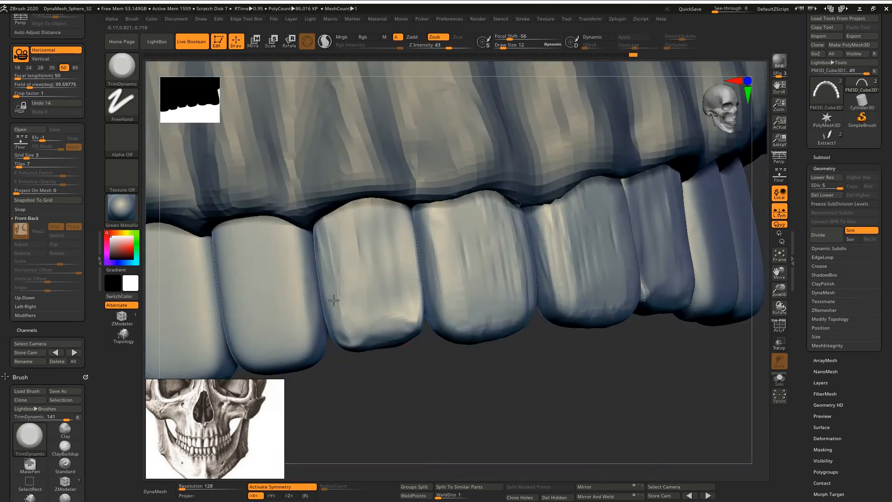
Step: Trim the side edge of the second tooth and the adjoining lower corner of the third tooth from the midline
left_click_drag(333, 300, 346, 332)
right_click_drag(372, 263, 353, 242, "alt")
mouse_move(412, 230)
left_mouse_down()
mouse_move(418, 290)
mouse_move(412, 223)
left_mouse_up()
right_click_drag(355, 269, 461, 196, "alt")
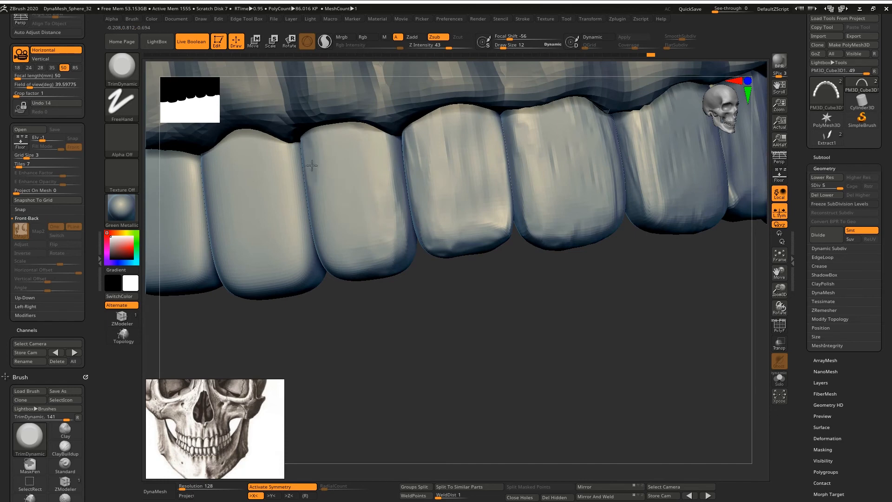
Step: Quick-save the project and bring the full brush settings into view
mouse_move(387, 195)
right_mouse_down()
mouse_move(446, 210)
mouse_move(463, 226)
right_mouse_up()
left_click_drag(8, 118, 8, 304)
left_click(678, 11)
left_click(85, 19)
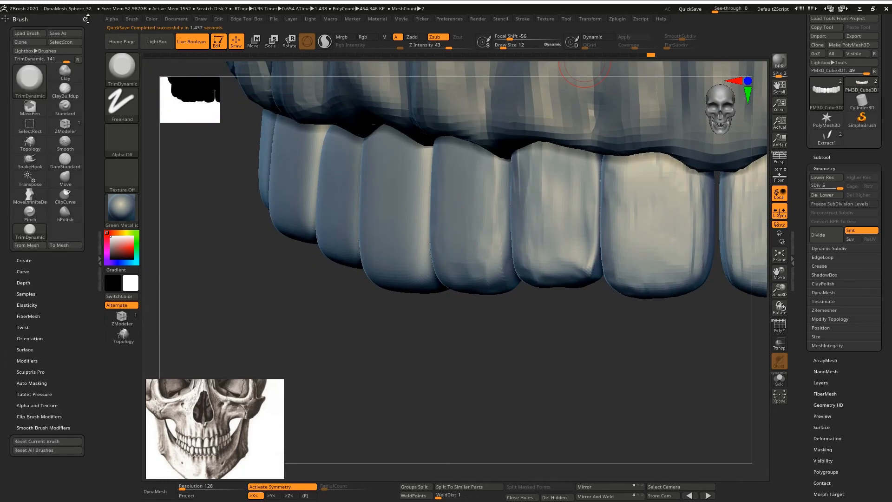
Step: Turn on topological auto masking for the TrimDynamic brush
left_click(29, 282)
left_click(30, 272)
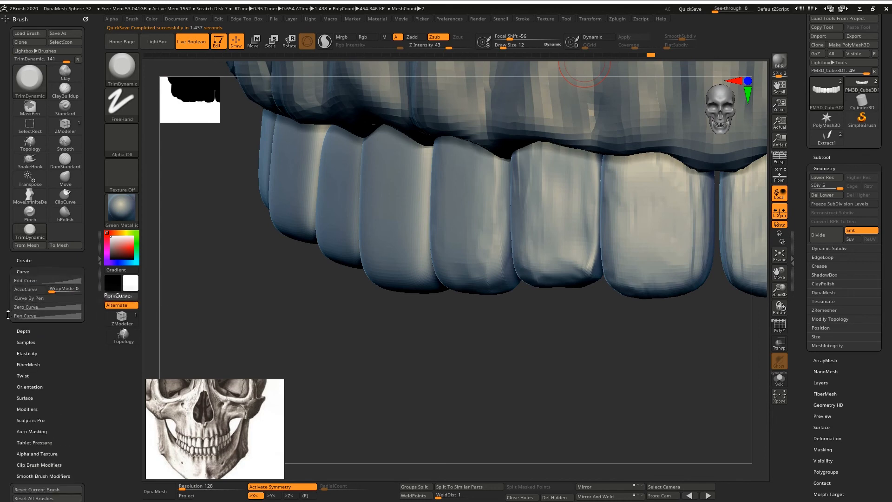
left_click_drag(33, 364, 33, 322)
left_click(29, 344)
left_click(24, 339)
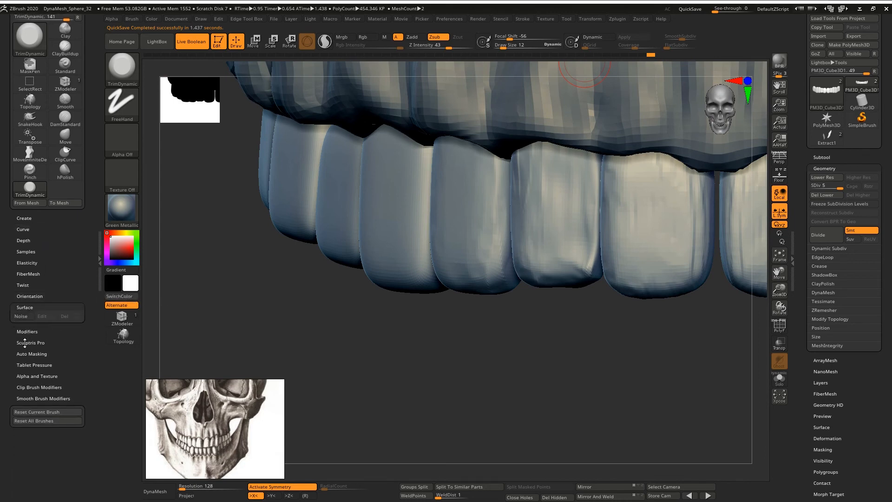
left_click(25, 333)
left_click_drag(8, 372, 8, 322)
scroll(8, 322, "down", 5)
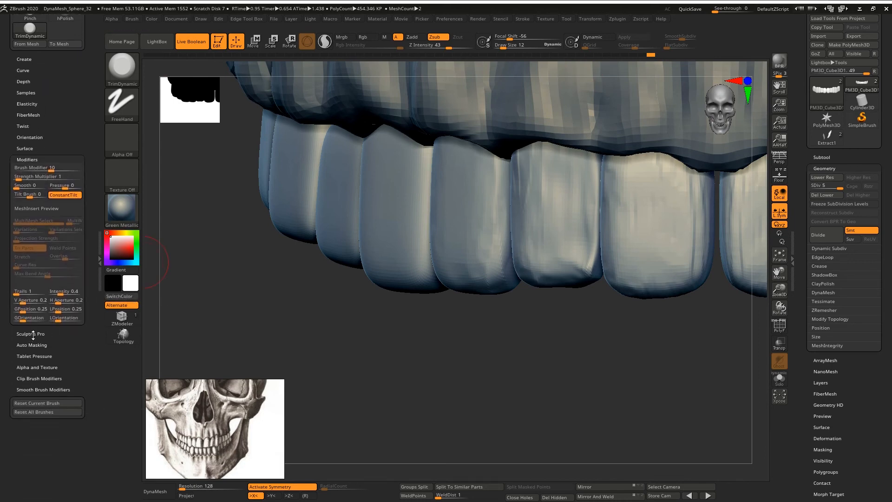
left_click(35, 380)
left_click(35, 203)
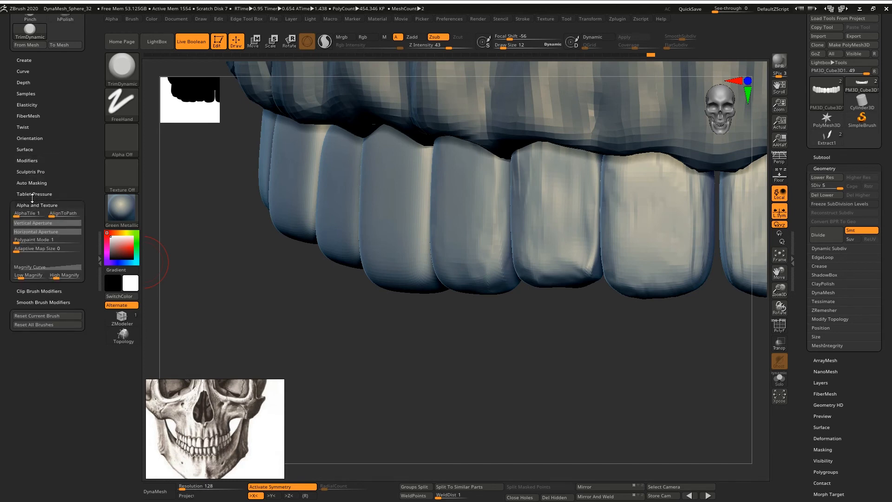
left_click(34, 191)
left_click(32, 183)
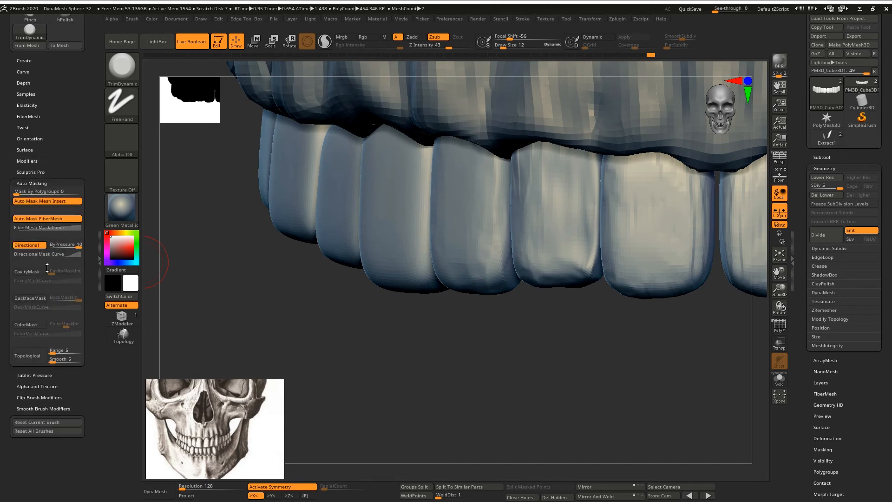
left_click(30, 355)
Step: Trim the third tooth along its gap with the second tooth and smooth the second tooth's side
left_click_drag(501, 269, 494, 254)
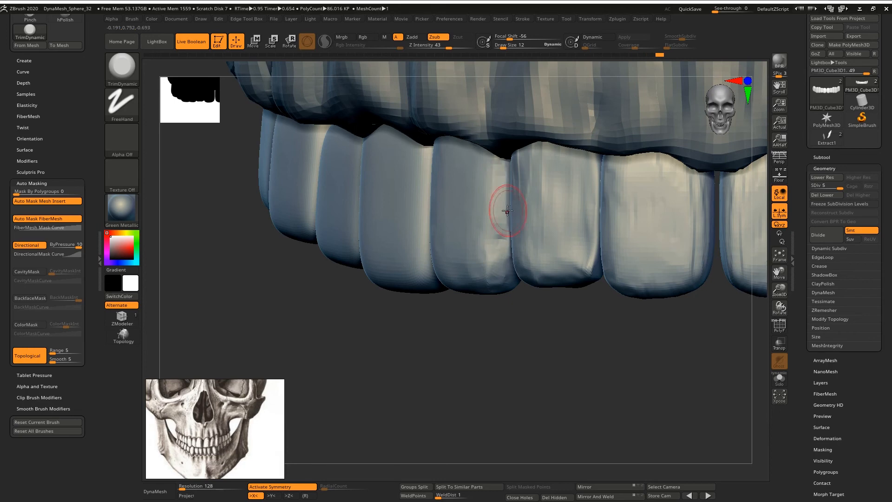
right_click_drag(507, 211, 534, 205)
right_click_drag(508, 252, 528, 246)
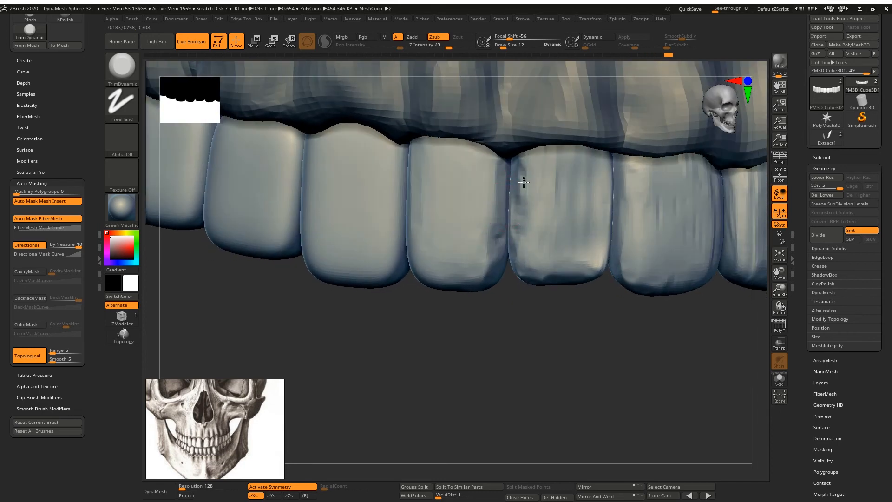
left_click_drag(516, 255, 528, 179, "shift")
Step: Switch to ClayBuildup, turn on its topological auto masking and stroke the front of the third tooth from the midline
key("b")
key("c")
key("b")
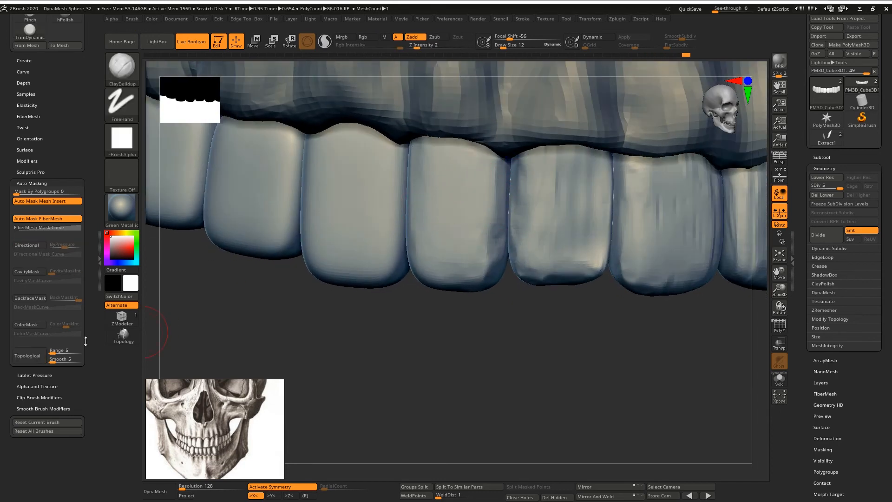
left_click_drag(498, 179, 488, 235)
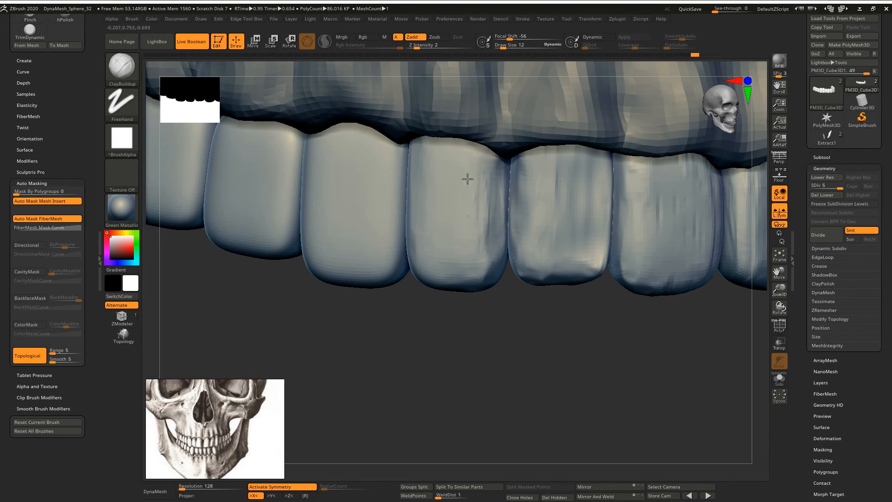
Step: Sculpt vertical grooves into the fronts of the second and third teeth and rework the third tooth's lower edge
left_click_drag(486, 167, 503, 225)
right_click_drag(503, 226, 532, 195)
left_click_drag(533, 158, 530, 237)
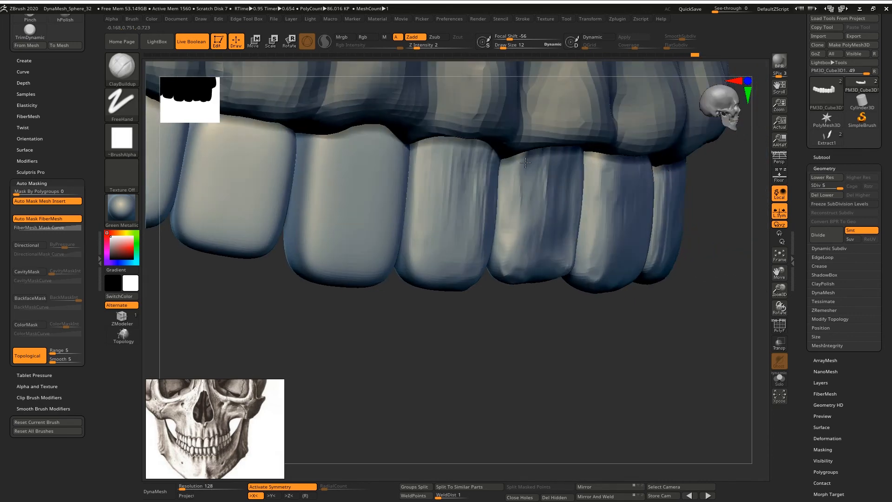
mouse_move(530, 237)
right_mouse_down("ctrl")
mouse_move(442, 292)
mouse_move(472, 185)
right_mouse_up("ctrl")
left_click_drag(472, 186, 485, 328)
right_click_drag(486, 328, 472, 283)
left_click_drag(469, 285, 463, 302)
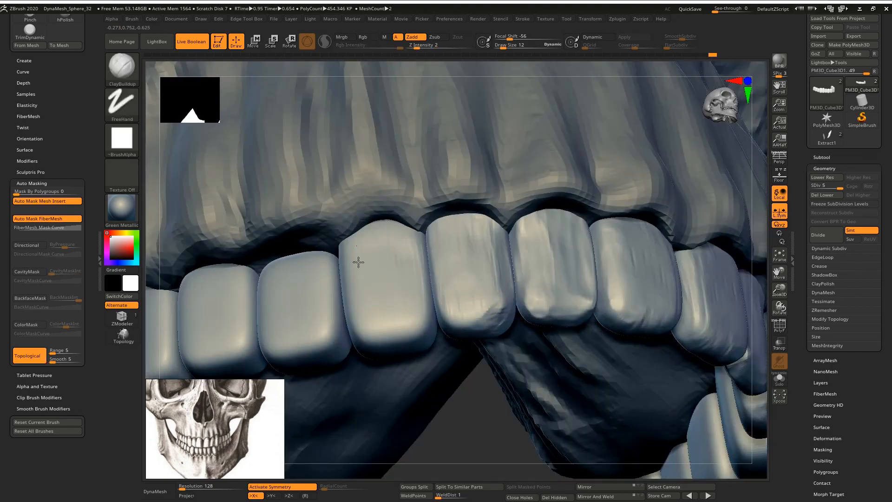
Step: Sculpt vertical striations down the outer surfaces of the side and back teeth with ClayBuildup
right_click_drag(364, 315, 352, 338)
mouse_move(351, 339)
right_mouse_down("alt")
mouse_move(394, 221)
mouse_move(360, 241)
right_mouse_up("alt")
left_click_drag(361, 254, 362, 187)
mouse_move(388, 184)
left_mouse_down()
mouse_move(387, 267)
mouse_move(387, 188)
left_mouse_up()
mouse_move(367, 200)
right_mouse_down()
mouse_move(372, 223)
mouse_move(373, 190)
mouse_move(362, 179)
right_mouse_up()
mouse_move(347, 161)
left_mouse_down()
mouse_move(350, 210)
mouse_move(357, 161)
left_mouse_up()
left_click_drag(343, 161, 343, 214)
mouse_move(328, 160)
left_mouse_down()
mouse_move(327, 223)
mouse_move(317, 221)
left_mouse_up()
left_click_drag(308, 158, 308, 205)
left_click_drag(270, 158, 270, 209)
mouse_move(259, 162)
left_mouse_down()
mouse_move(258, 211)
mouse_move(221, 174)
left_mouse_up()
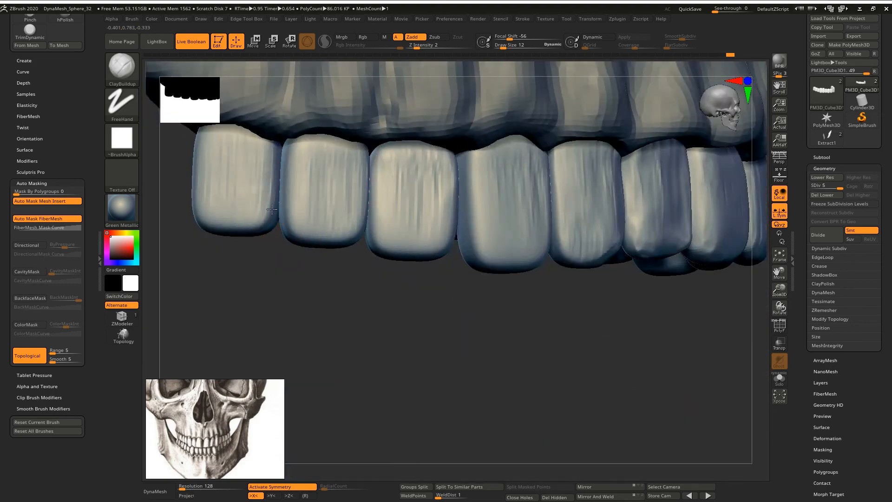
Step: Sculpt irregular relief into the biting surfaces of the back teeth
right_click_drag(284, 233, 316, 140)
mouse_move(324, 120)
left_mouse_down()
mouse_move(321, 145)
mouse_move(310, 142)
left_mouse_up()
left_click_drag(352, 171, 361, 203)
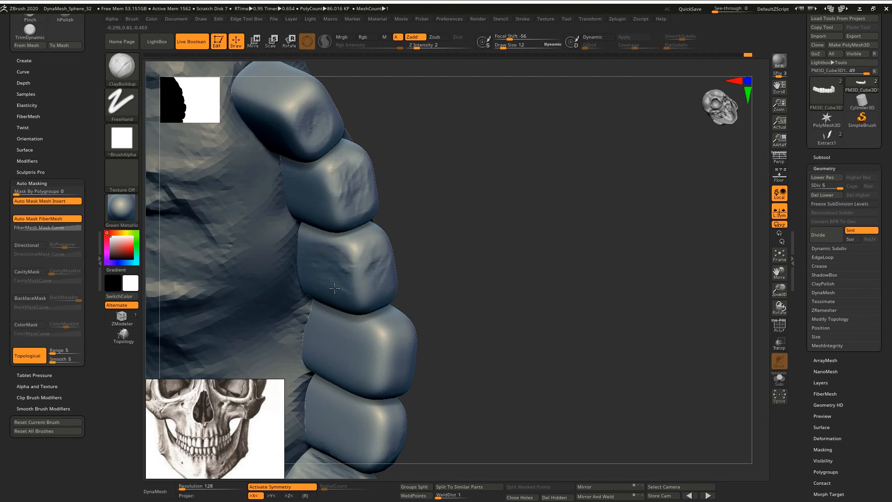
right_click_drag(335, 288, 338, 341)
left_click_drag(360, 261, 354, 300)
left_click_drag(330, 251, 330, 291)
mouse_move(304, 249)
left_mouse_down()
mouse_move(297, 278)
mouse_move(317, 279)
left_mouse_up()
left_click_drag(280, 298, 329, 298)
left_click_drag(312, 220, 353, 223)
Step: Add layered relief strokes to the inner and rear surfaces of the rearmost teeth
right_click_drag(325, 209, 314, 187)
right_click_drag(378, 120, 382, 186)
left_click_drag(320, 228, 377, 237)
left_click_drag(317, 210, 377, 220)
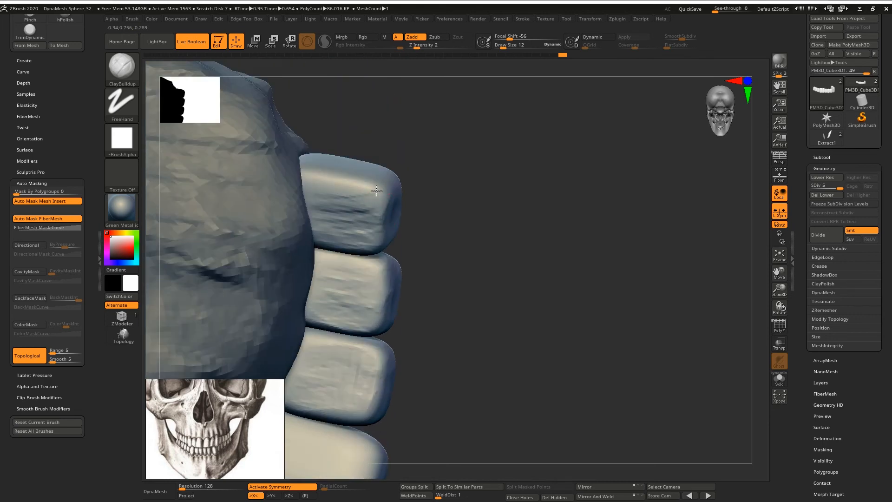
left_click_drag(320, 188, 379, 197)
left_click_drag(320, 197, 354, 206)
left_click_drag(355, 168, 345, 203)
Step: Continue the relief strokes along the inner surfaces of the side teeth towards the front
right_click_drag(345, 260, 321, 97)
left_click_drag(366, 244, 359, 285)
left_click_drag(354, 238, 342, 288)
left_click_drag(339, 235, 327, 274)
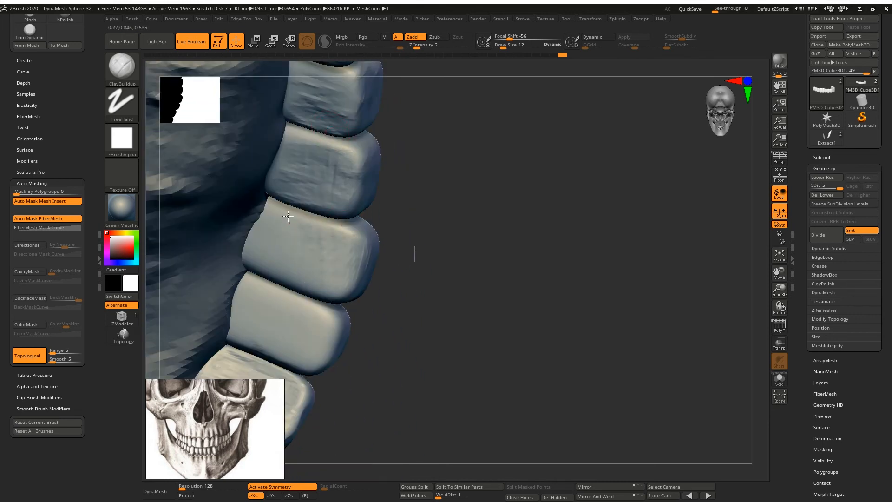
left_click_drag(243, 303, 267, 296)
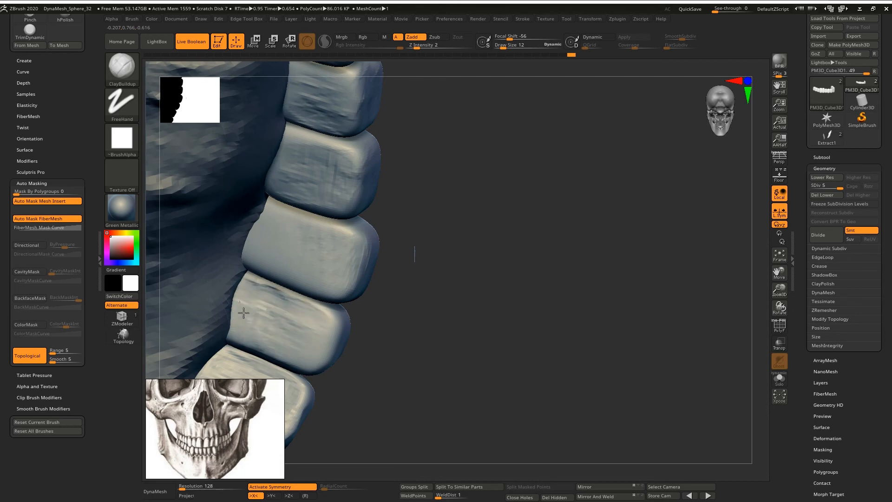
left_click_drag(251, 258, 307, 277)
mouse_move(254, 245)
left_mouse_down()
mouse_move(318, 269)
mouse_move(316, 256)
left_mouse_up()
left_click_drag(261, 224, 297, 241)
Step: Check the row of teeth from the outside and add more vertical relief to the side teeth's outer surfaces
mouse_move(272, 164)
right_mouse_down()
mouse_move(315, 235)
mouse_move(251, 175)
right_mouse_up()
left_click_drag(251, 175, 258, 202)
mouse_move(258, 203)
right_mouse_down()
mouse_move(253, 174)
mouse_move(289, 224)
mouse_move(290, 179)
right_mouse_up()
mouse_move(291, 179)
right_mouse_down()
mouse_move(335, 175)
mouse_move(352, 247)
right_mouse_up()
left_click_drag(336, 218, 352, 266)
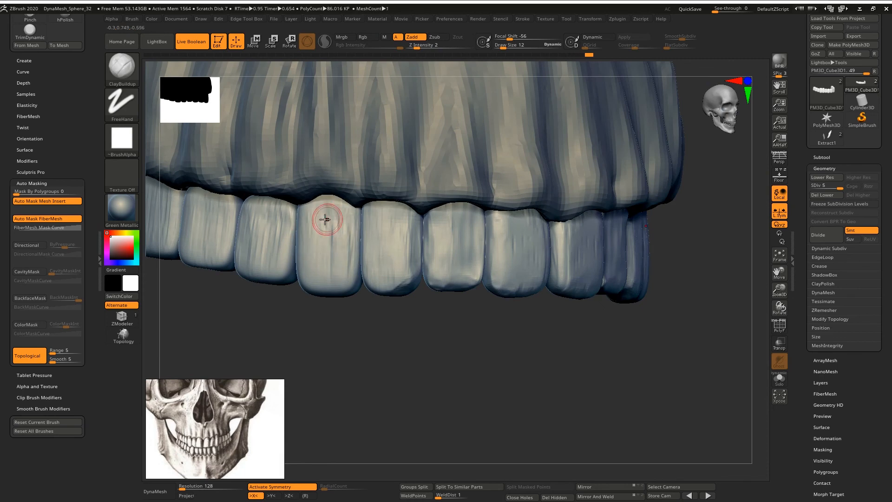
Step: Switch to the skull subtool and build up the bone rim above the side teeth with ClayBuildup at Z intensity 6
mouse_move(324, 216)
right_mouse_down()
mouse_move(255, 218)
mouse_move(217, 163)
mouse_move(312, 225)
right_mouse_up()
left_click(315, 225, "alt")
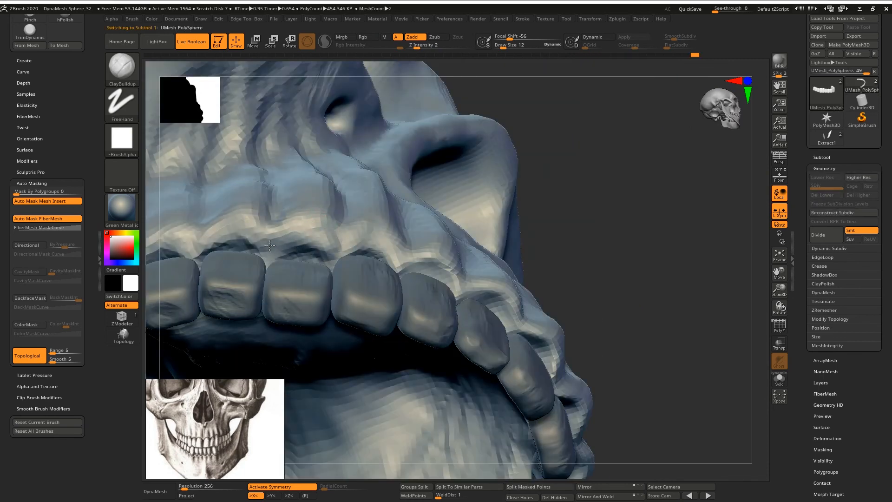
mouse_move(328, 244)
left_mouse_down()
mouse_move(287, 250)
mouse_move(330, 250)
left_mouse_up()
mouse_move(310, 185)
right_mouse_down()
mouse_move(304, 246)
mouse_move(308, 227)
right_mouse_up()
left_click_drag(338, 246, 301, 221)
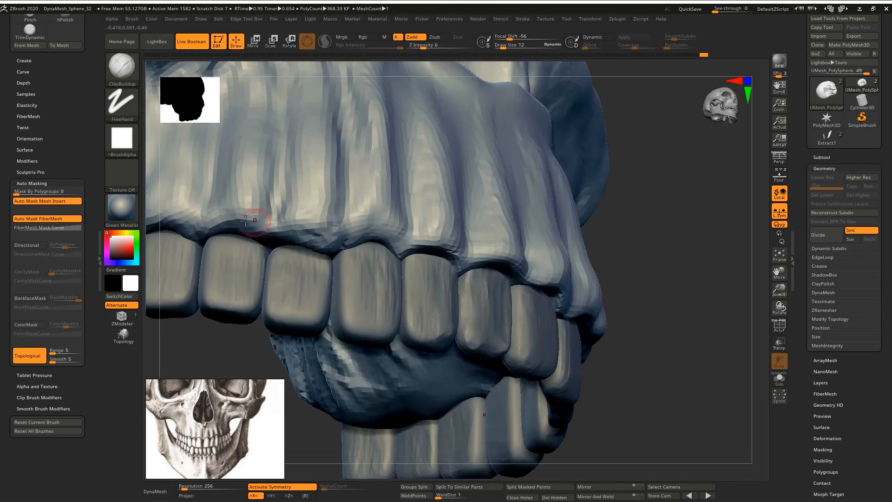
mouse_move(231, 223)
left_mouse_down()
mouse_move(284, 234)
mouse_move(372, 232)
mouse_move(392, 215)
left_mouse_up()
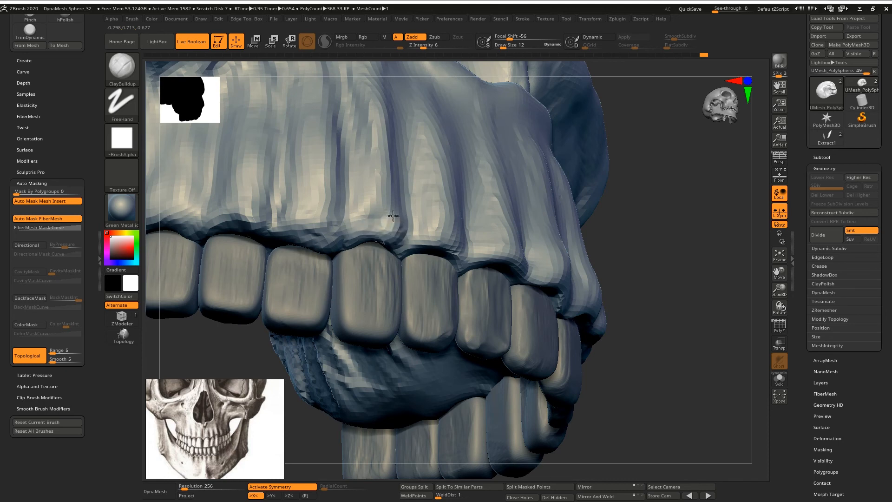
Step: Extend the bone rim towards the front teeth and sculpt vertical root ridges below the nasal opening
right_click_drag(417, 235, 371, 233, "ctrl")
left_click_drag(382, 232, 400, 241)
right_click_drag(401, 241, 371, 229)
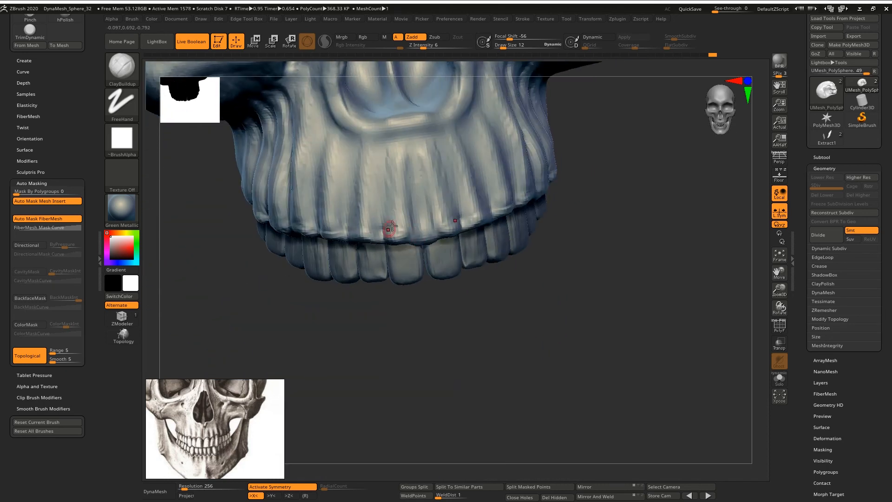
right_click_drag(423, 241, 408, 249)
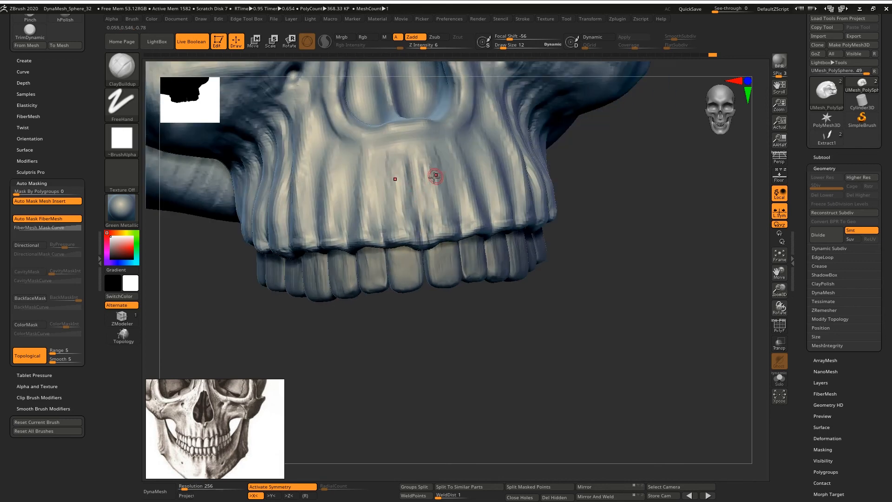
mouse_move(401, 208)
left_mouse_down()
mouse_move(396, 148)
mouse_move(386, 180)
left_mouse_up()
left_click_drag(356, 145, 350, 174)
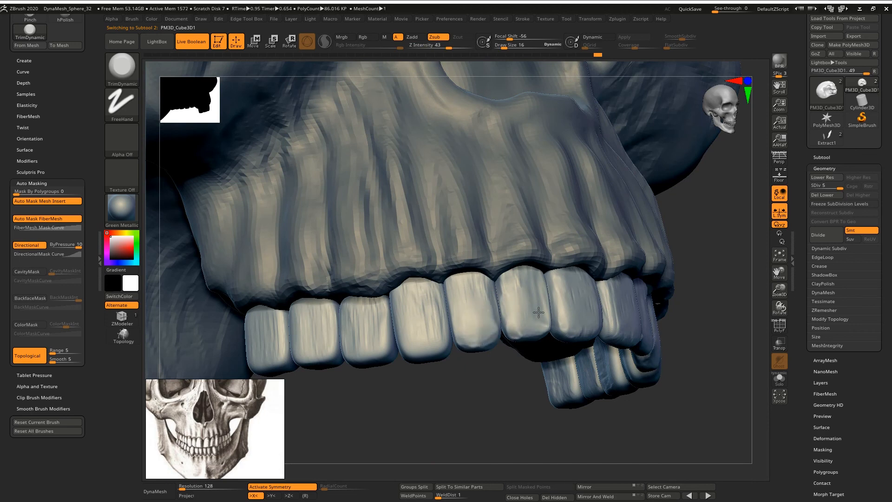
Step: Flatten and smooth the biting edges of the upper teeth using TrimDynamic at draw size 16
right_click_drag(428, 356, 428, 358)
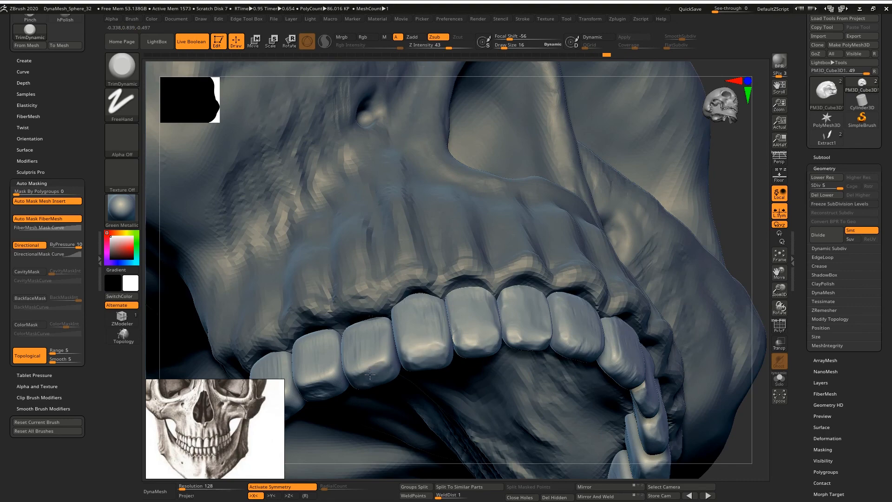
right_click_drag(392, 353, 410, 251)
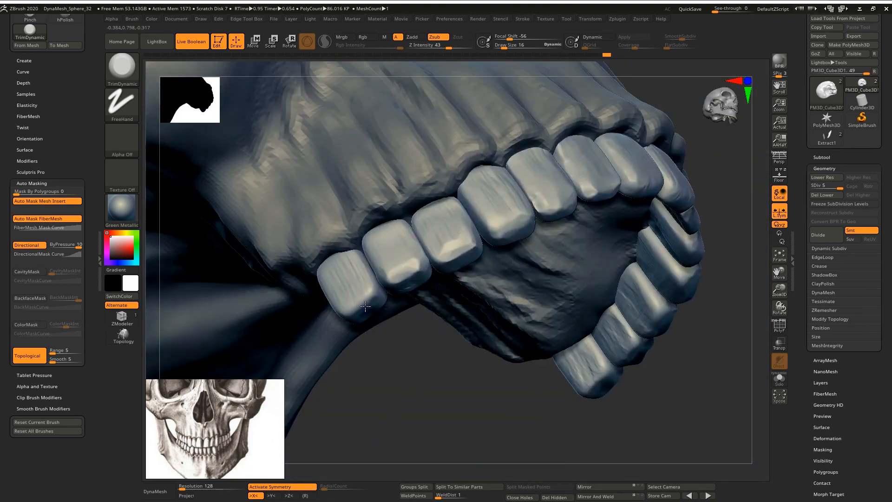
right_click_drag(324, 288, 363, 325)
left_click_drag(358, 315, 397, 296)
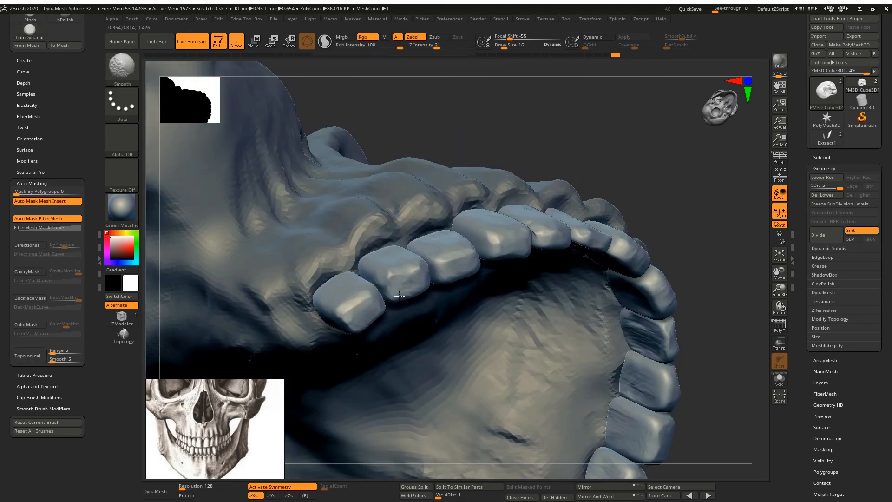
mouse_move(453, 265)
right_mouse_down("alt")
mouse_move(333, 292)
mouse_move(406, 274)
mouse_move(404, 283)
mouse_move(412, 253)
mouse_move(402, 300)
right_mouse_up("alt")
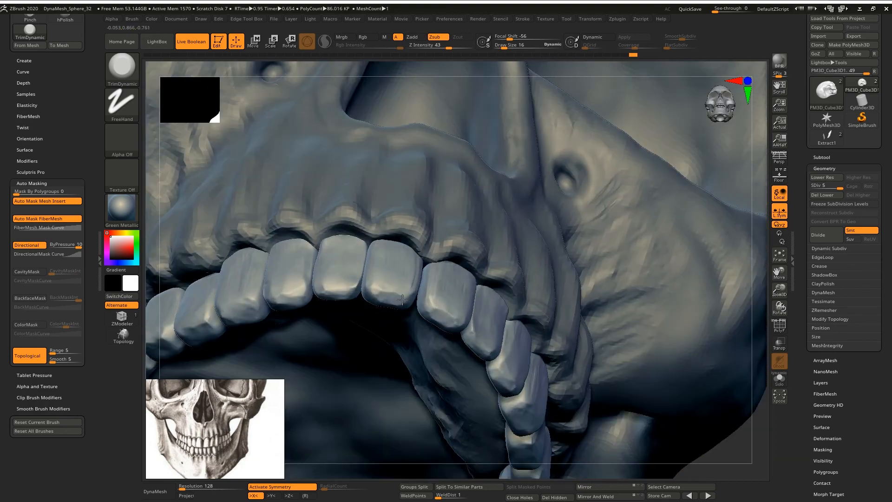
left_click_drag(379, 291, 403, 303)
mouse_move(404, 303)
right_mouse_down()
mouse_move(417, 333)
mouse_move(423, 162)
mouse_move(480, 265)
mouse_move(312, 254)
right_mouse_up()
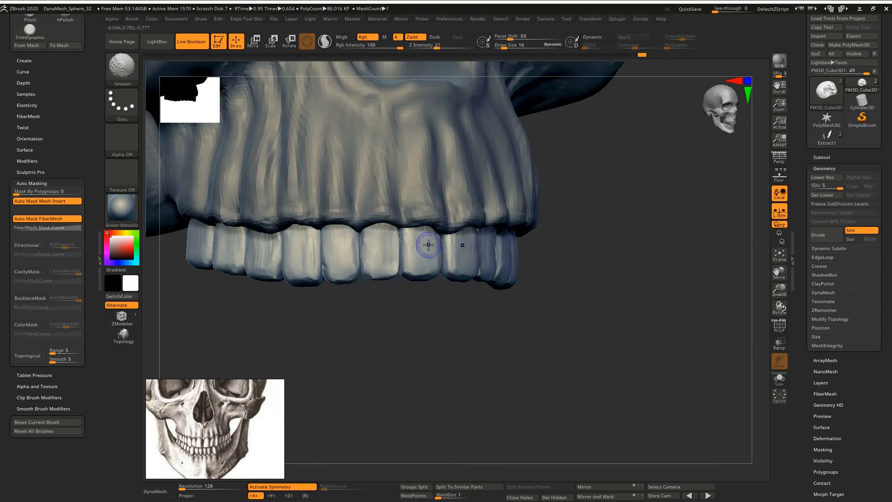
Step: Turn off symmetry and shift the upper front teeth individually with SnakeHook at draw size 51
right_click_drag(428, 244, 432, 209, "ctrl")
mouse_move(432, 209)
right_mouse_down("shift")
mouse_move(450, 221)
mouse_move(454, 245)
right_mouse_up("shift")
key("space")
left_click_drag(438, 295, 446, 295)
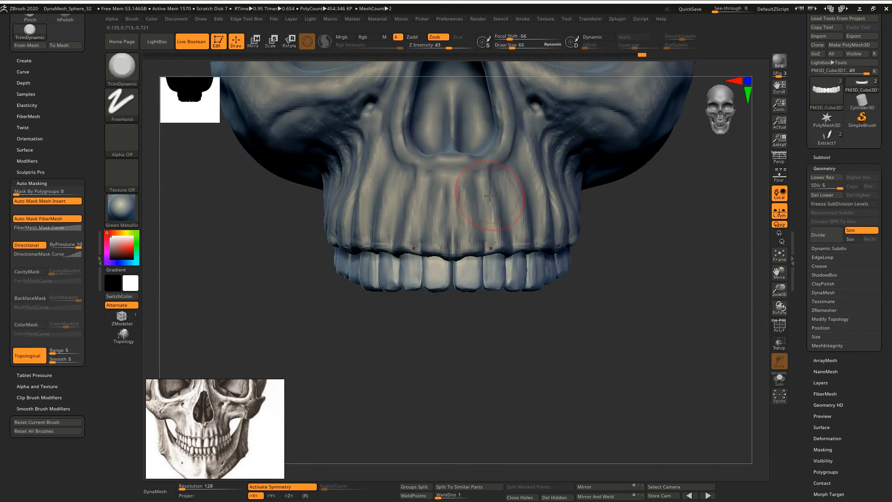
key("b")
key("s")
key("h")
key("x")
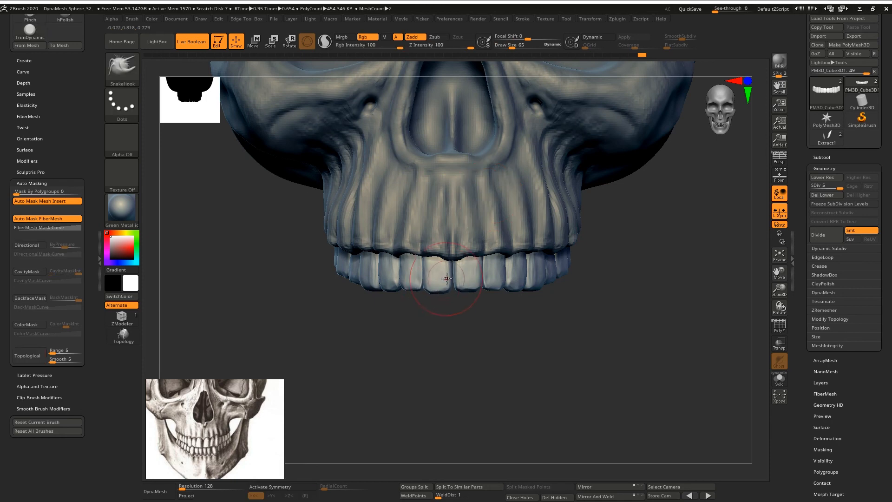
right_click(409, 288)
left_click_drag(412, 296, 407, 295)
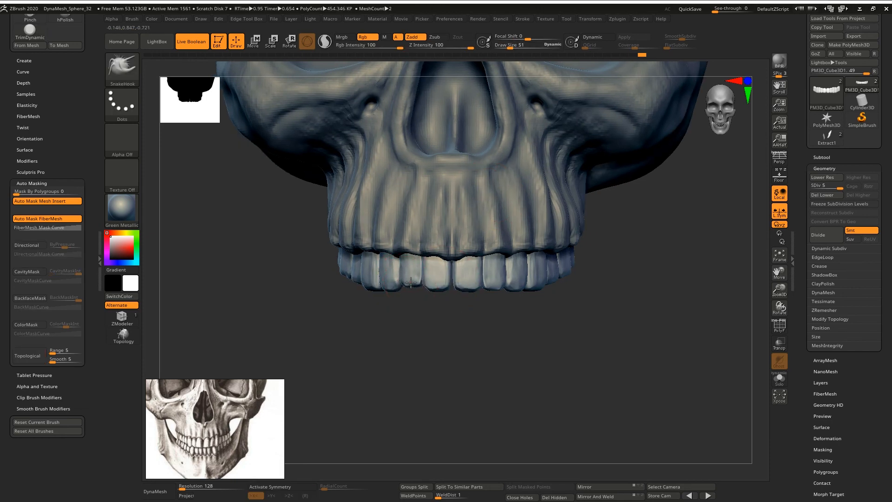
Step: Vary the position and length of the remaining upper teeth on both sides with SnakeHook, working without symmetry
right_click_drag(411, 282, 320, 291)
right_click_drag(382, 281, 565, 292)
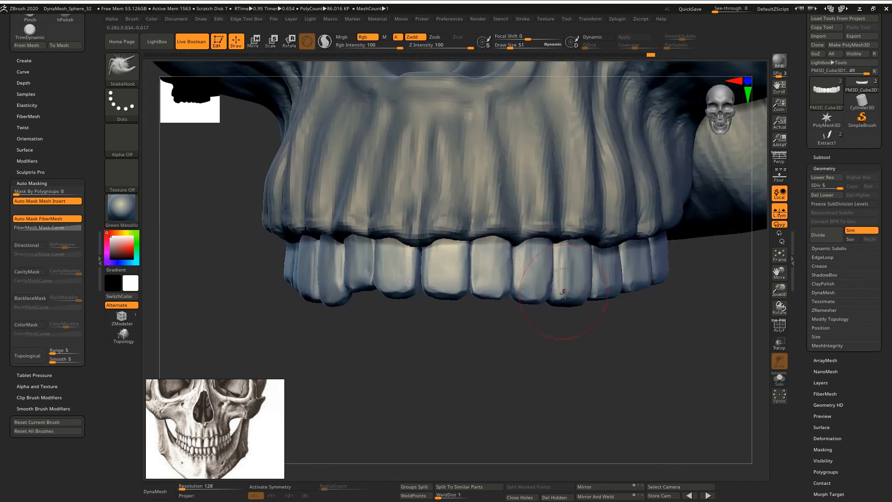
right_click_drag(650, 267, 400, 275)
key("space")
left_click_drag(401, 273, 406, 273)
mouse_move(395, 273)
right_mouse_down()
mouse_move(488, 306)
mouse_move(508, 331)
right_mouse_up()
mouse_move(508, 331)
right_mouse_down("alt")
mouse_move(482, 367)
mouse_move(492, 354)
mouse_move(493, 294)
mouse_move(462, 359)
mouse_move(496, 420)
mouse_move(544, 325)
right_mouse_up("alt")
Step: Trim the biting edges of the upper front teeth with TrimDynamic at draw size 15
key("b")
key("t")
key("d")
key("space")
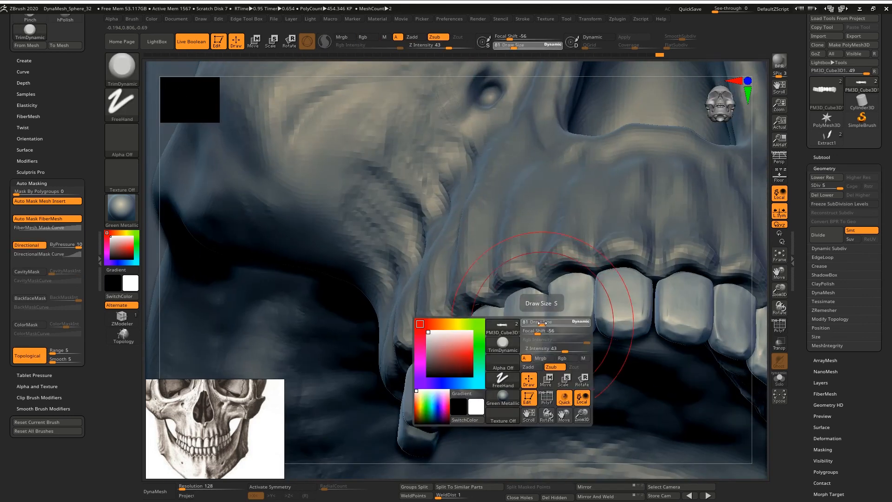
left_click_drag(543, 325, 530, 325)
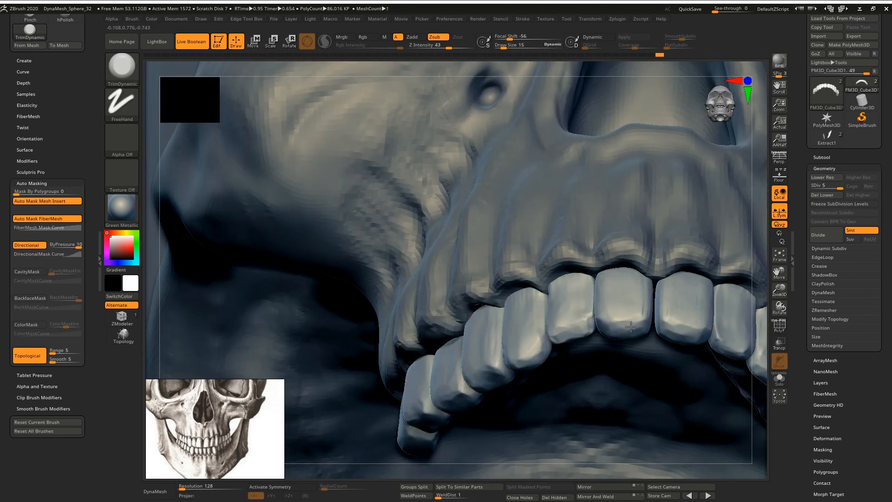
Step: Add subtle vertical relief to the front teeth and one side's teeth with ClayBuildup at Z intensity 4, smoothing the strokes
key("b")
key("c")
key("b")
right_click_drag(570, 270, 571, 320)
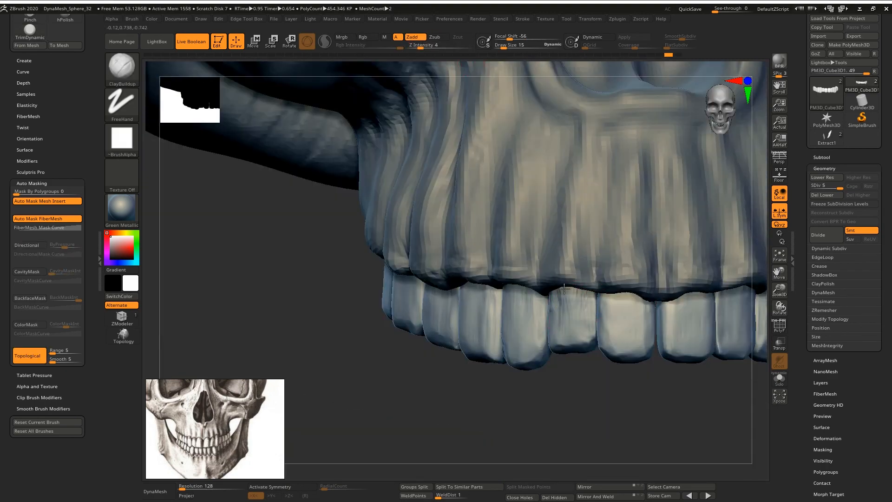
left_click_drag(563, 288, 562, 322)
left_click_drag(532, 295, 515, 343)
right_click_drag(469, 320, 511, 305)
left_click_drag(512, 305, 514, 314, "shift")
mouse_move(469, 343)
left_mouse_down()
mouse_move(473, 296)
mouse_move(465, 335)
left_mouse_up()
left_click_drag(486, 306, 467, 304, "shift")
right_click_drag(467, 304, 422, 302)
mouse_move(422, 303)
left_mouse_down()
mouse_move(415, 314)
mouse_move(424, 300)
left_mouse_up()
Step: Sculpt faint vertical texture on the opposite side's upper teeth with ClayBuildup and smooth their surfaces
right_click_drag(491, 300, 360, 239, "alt")
left_click_drag(380, 242, 372, 260)
right_click_drag(399, 260, 332, 246)
mouse_move(332, 246)
left_mouse_down()
mouse_move(342, 222)
mouse_move(321, 237)
left_mouse_up()
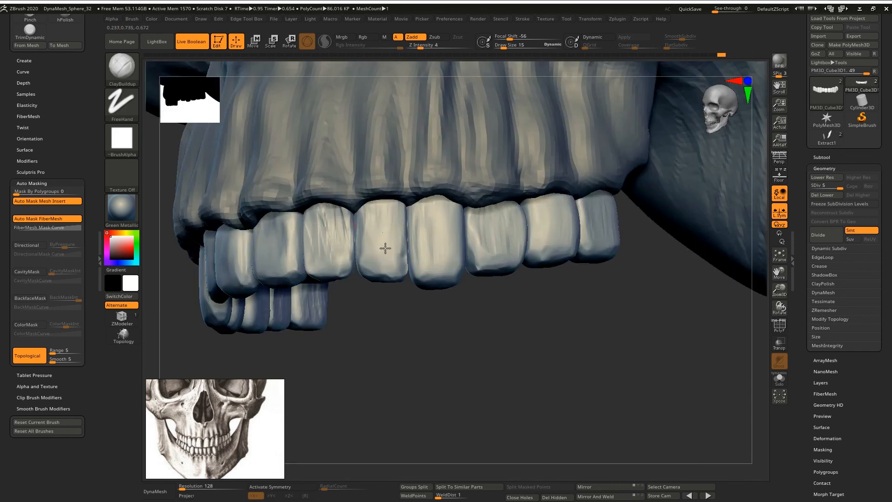
left_click_drag(445, 219, 485, 217)
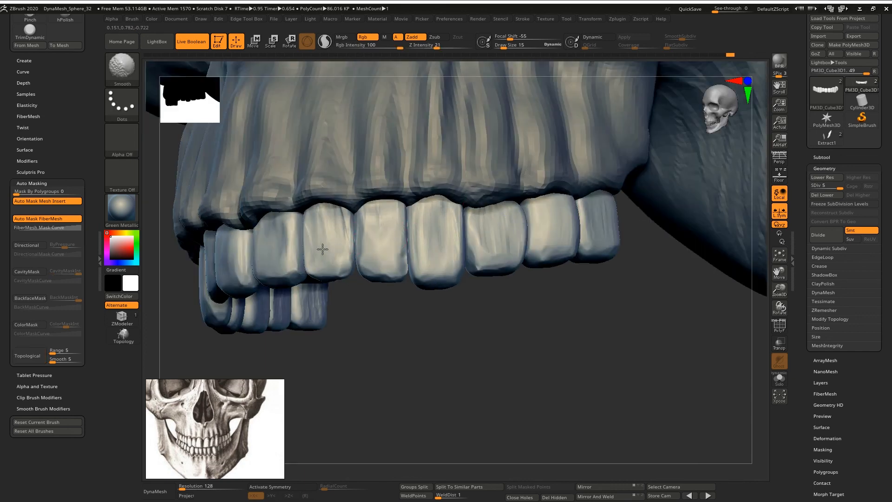
right_click_drag(574, 220, 490, 222)
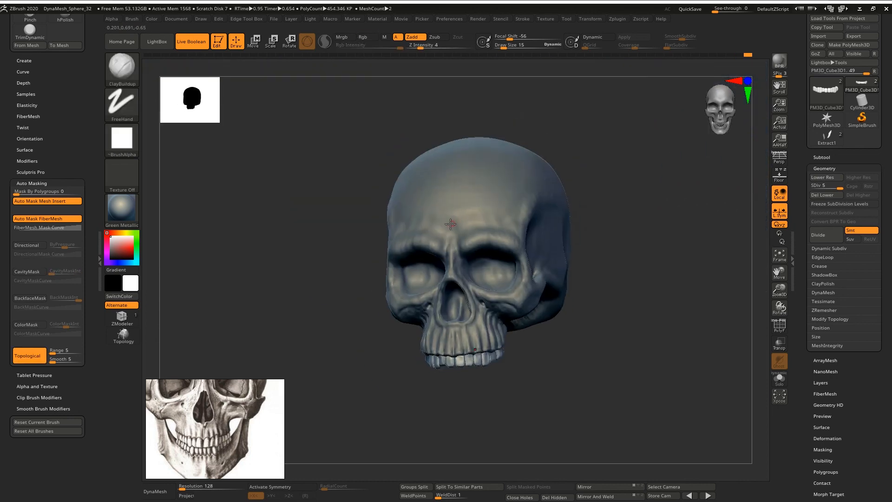
Step: Turn on perspective for the full skull, apply the ToyPlastic material and run a BPR render
left_click_drag(538, 186, 644, 220)
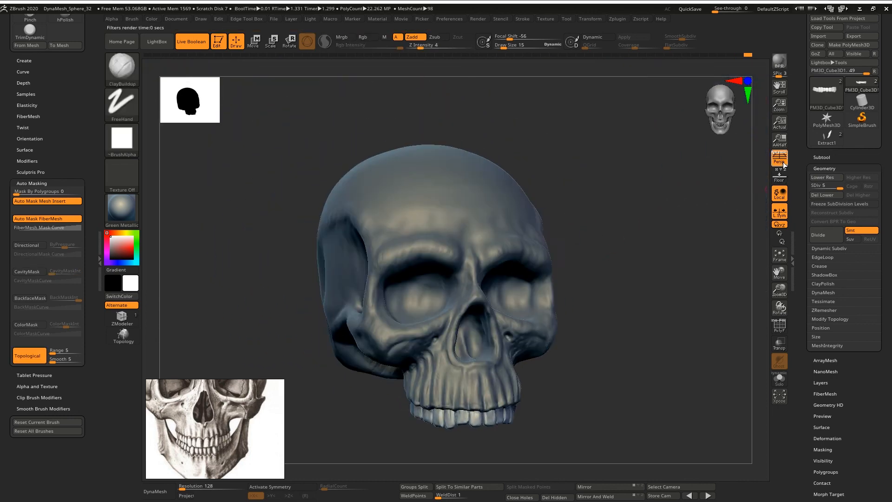
key("p")
mouse_move(637, 256)
left_mouse_down()
mouse_move(621, 264)
mouse_move(635, 269)
mouse_move(628, 263)
left_mouse_up()
left_click(780, 63)
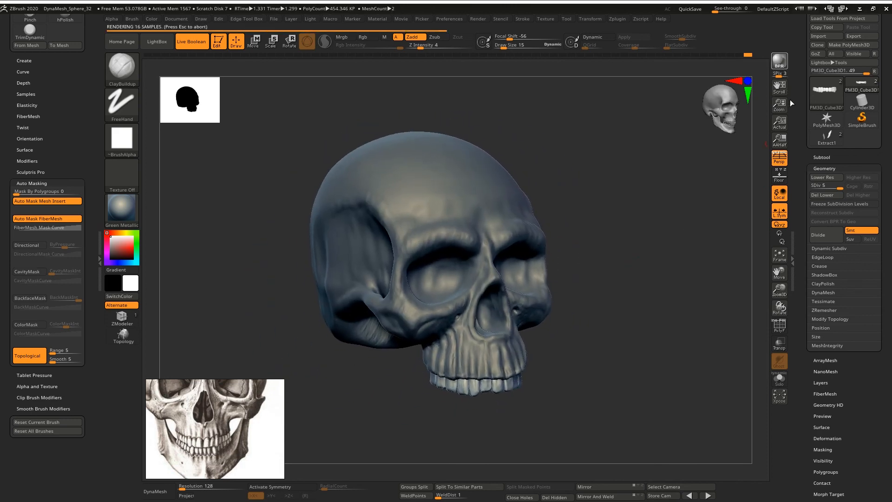
left_click(122, 209)
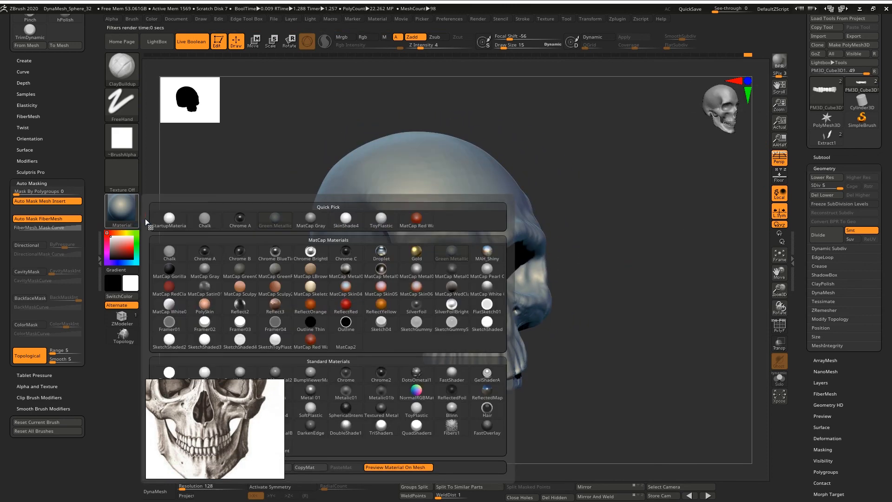
left_click(416, 393)
left_click(776, 63)
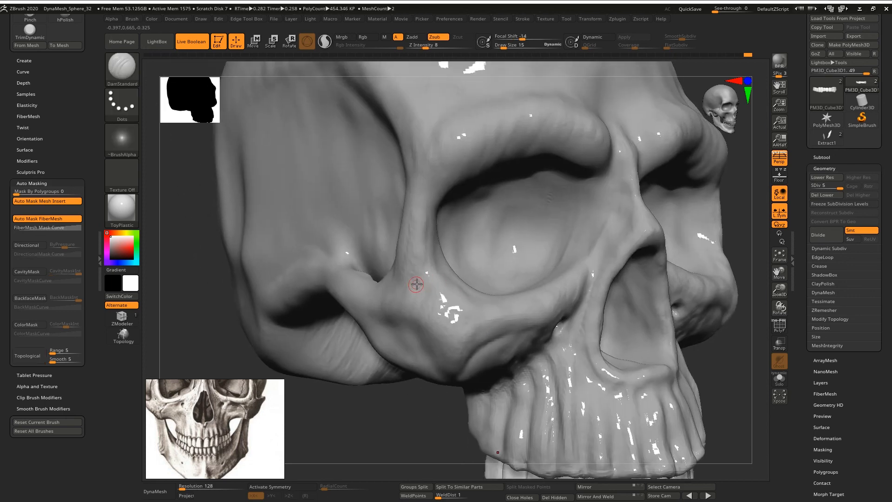
Step: Switch to the skull subtool and carve a small pit and branching crack into the cheekbone with DamStandard at Z intensity 21
left_click(422, 280, "alt")
left_click(436, 45)
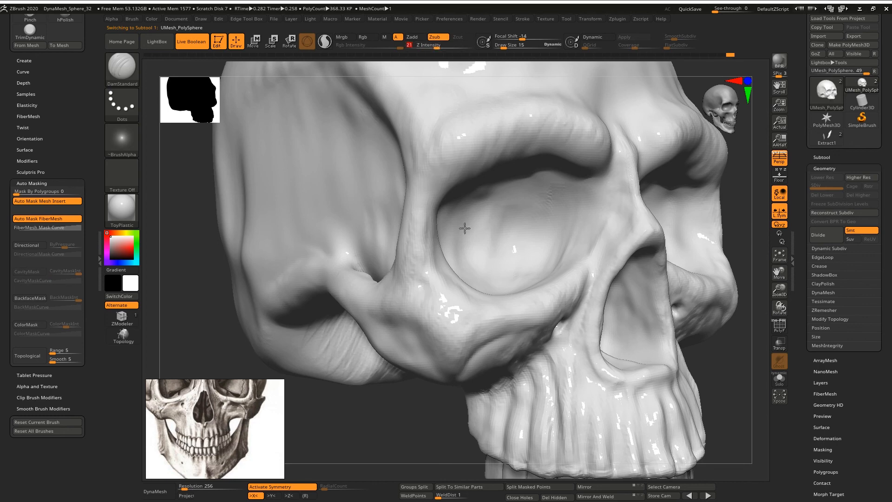
left_click(422, 286)
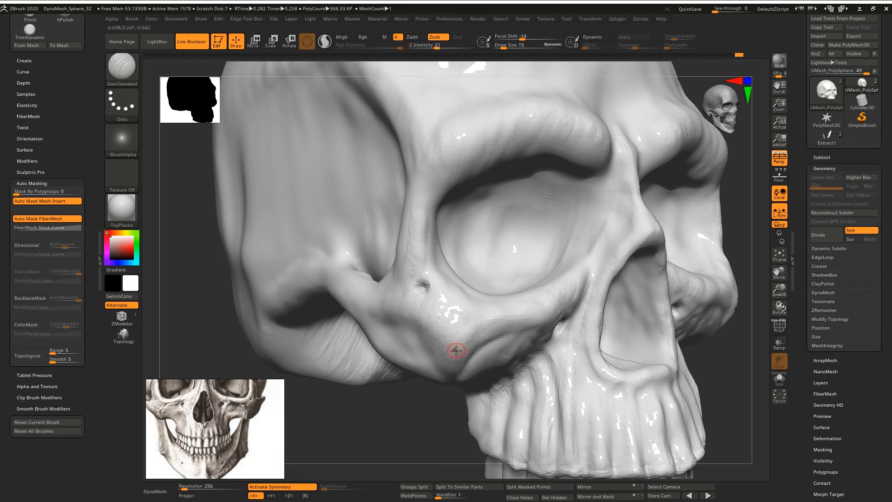
left_click_drag(477, 332, 537, 314)
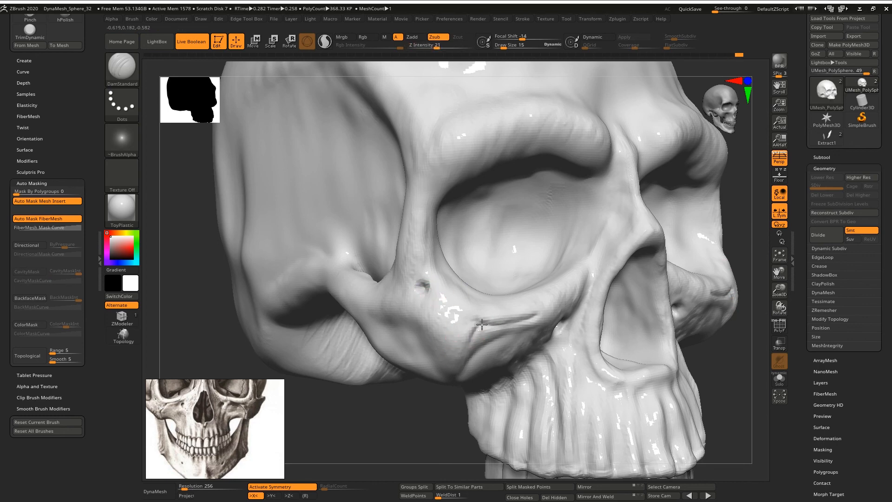
right_click_drag(483, 330, 472, 255)
mouse_move(478, 256)
left_mouse_down("shift")
mouse_move(466, 245)
mouse_move(478, 258)
left_mouse_up("shift")
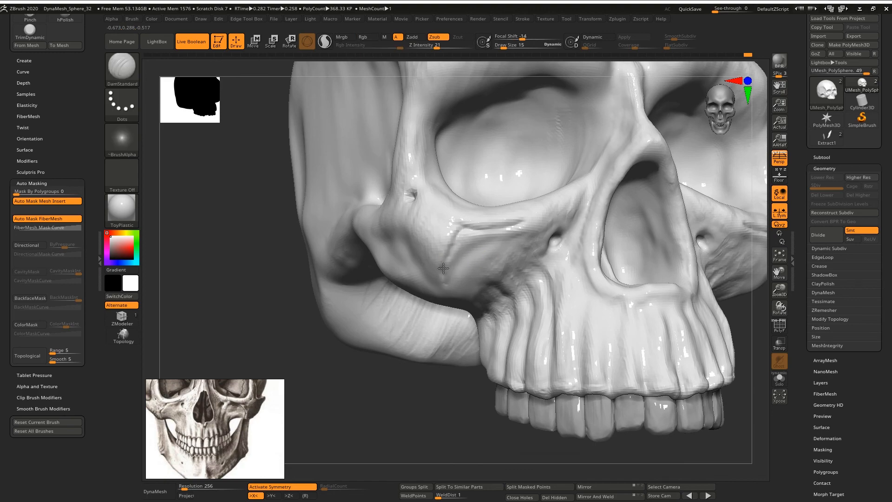
Step: Carve thin, irregular crack lines across the inner walls of the eye sockets with DamStandard
right_click_drag(443, 268, 411, 376)
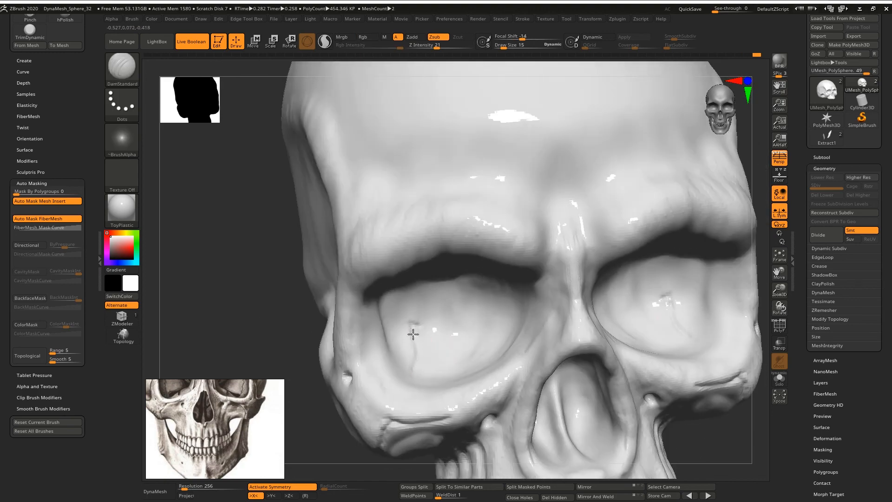
right_click_drag(413, 334, 418, 323)
mouse_move(416, 270)
right_mouse_down()
mouse_move(454, 288)
mouse_move(437, 344)
right_mouse_up()
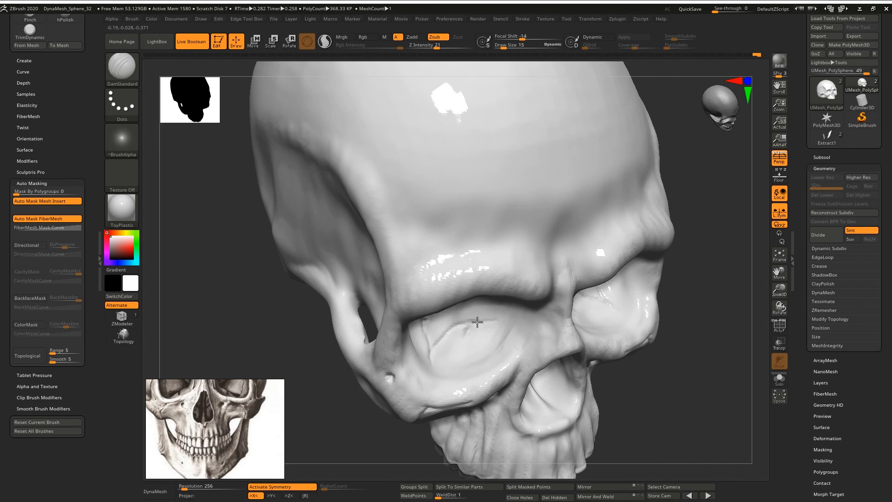
right_click_drag(477, 322, 439, 374)
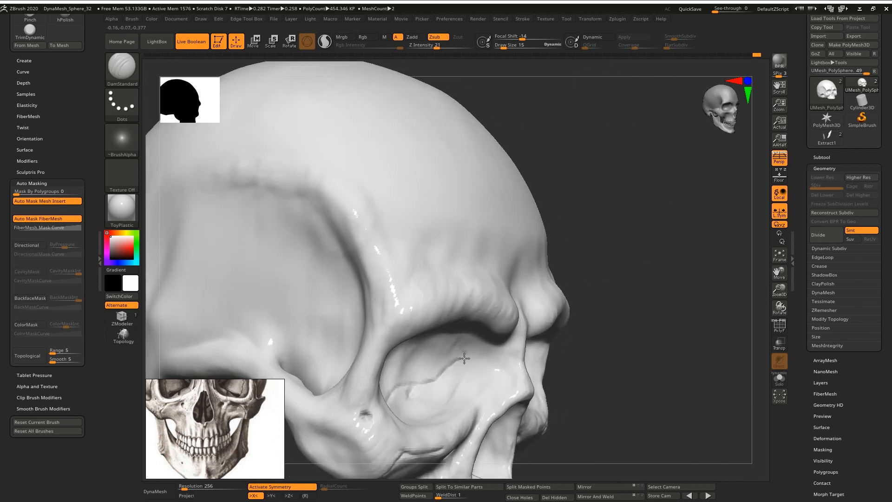
left_click_drag(464, 358, 462, 383)
right_click_drag(474, 356, 490, 380)
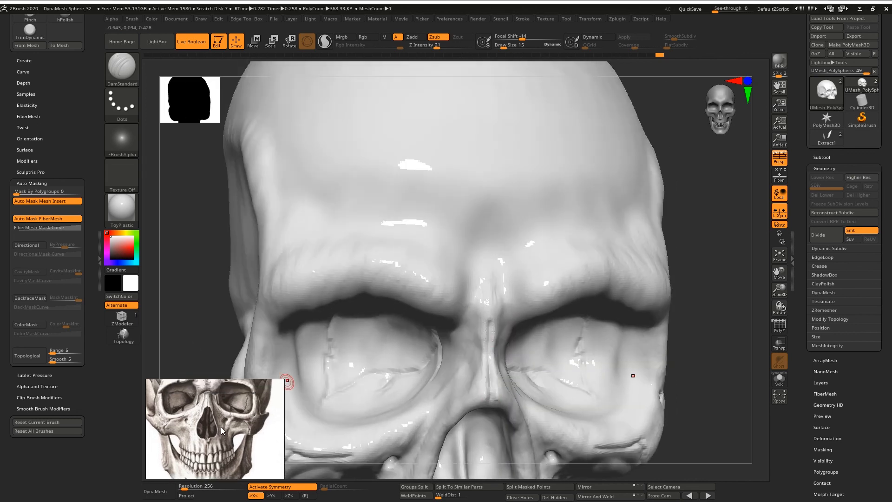
Step: Carve suture lines around the top of the nasal bone with DamStandard and check the whole face from an angle
right_click_drag(484, 327, 495, 396)
mouse_move(493, 349)
right_mouse_down()
mouse_move(493, 293)
mouse_move(500, 295)
mouse_move(479, 347)
right_mouse_up()
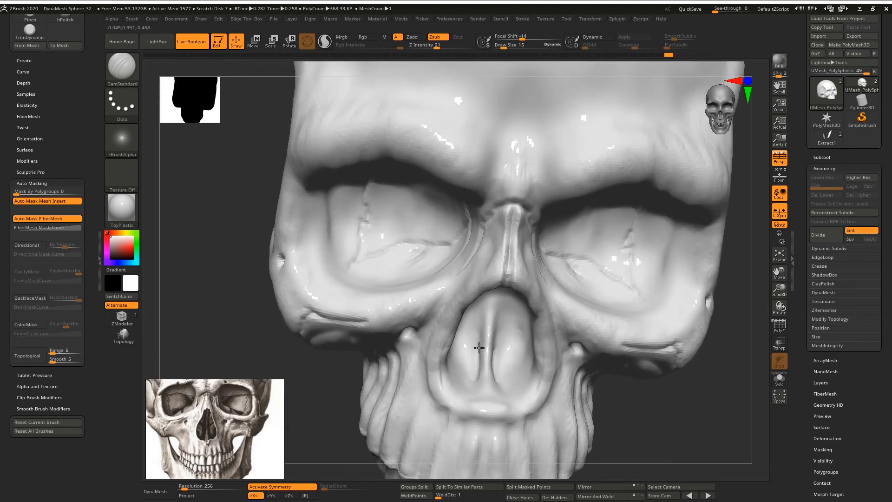
right_click_drag(479, 302, 470, 248, "ctrl")
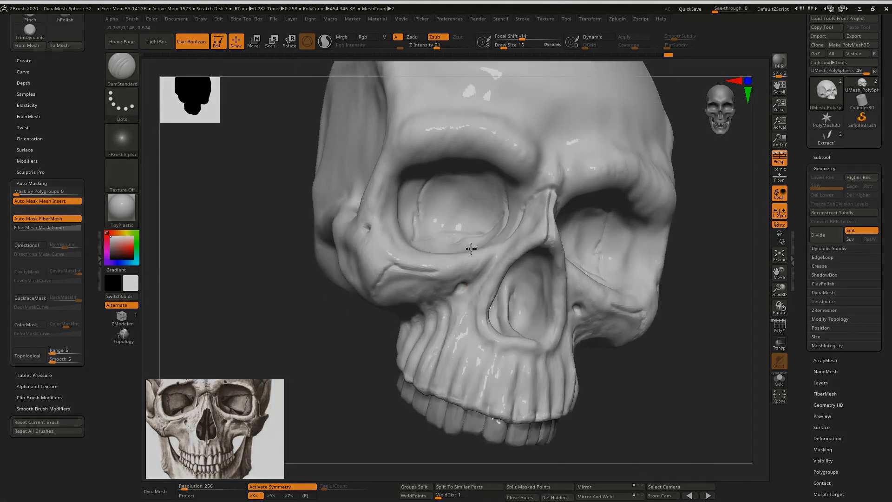
right_click_drag(471, 294, 436, 279)
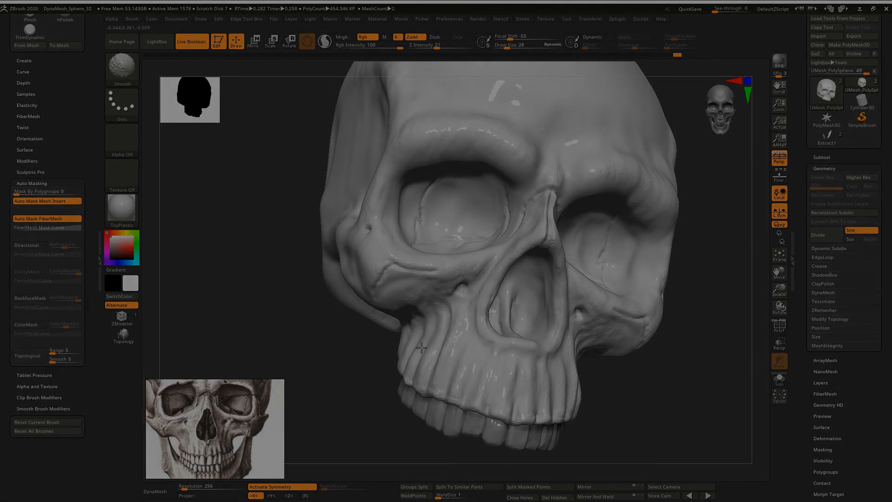